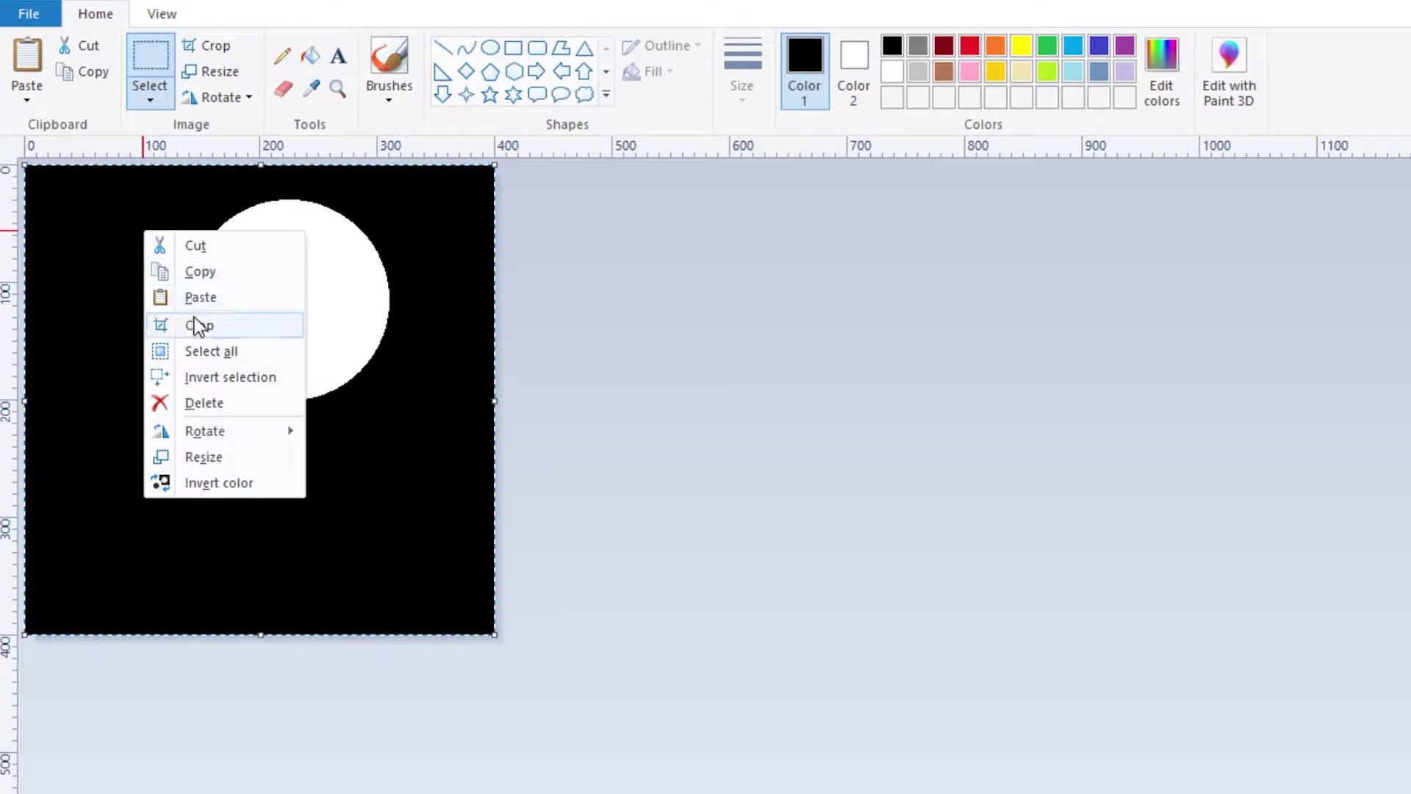
Cut the selected black square with the white circle, and create a solid orange triangle in the canvas's lower-left corner.
{"action": "left_click", "coordinate": [206, 246]}
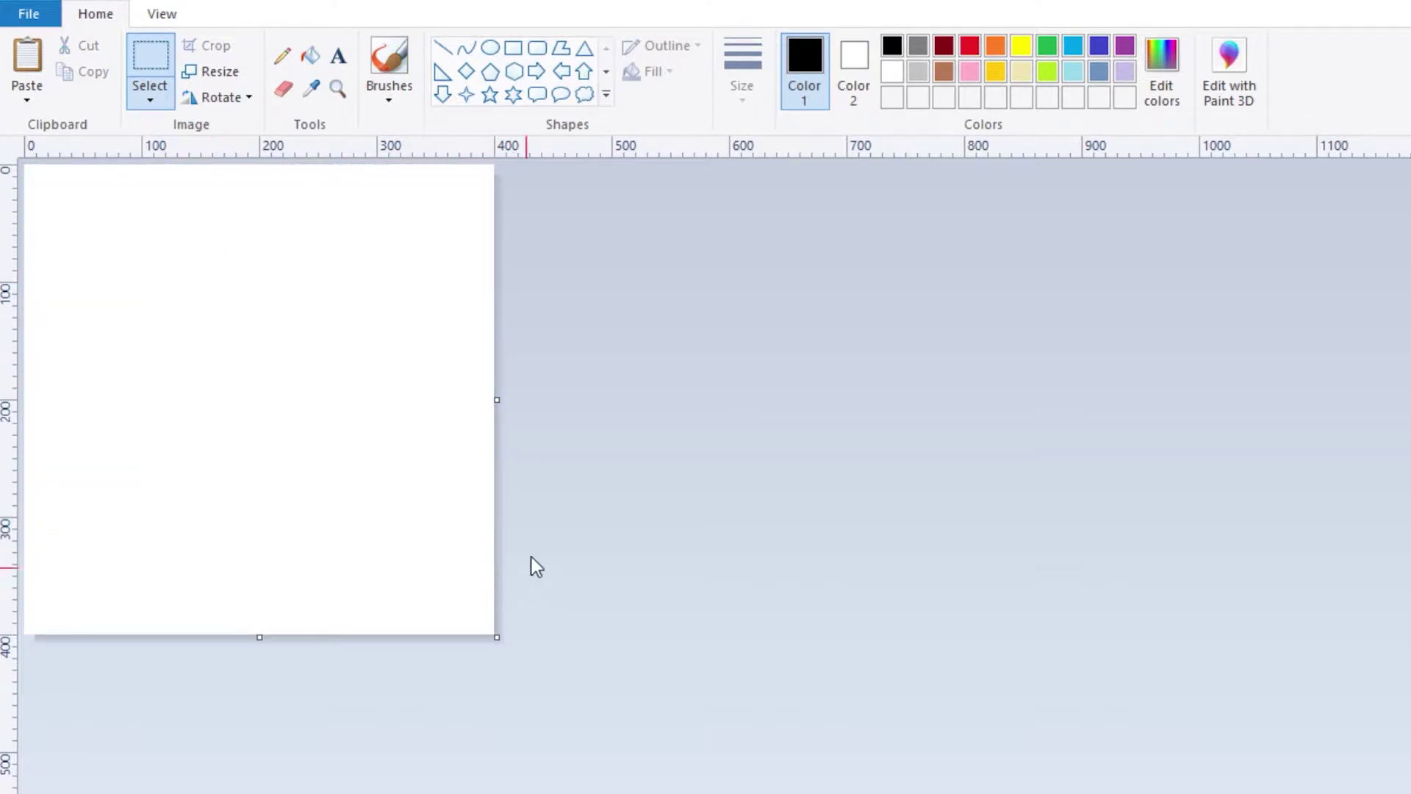
{"action": "left_click", "coordinate": [995, 45]}
{"action": "left_click", "coordinate": [442, 48]}
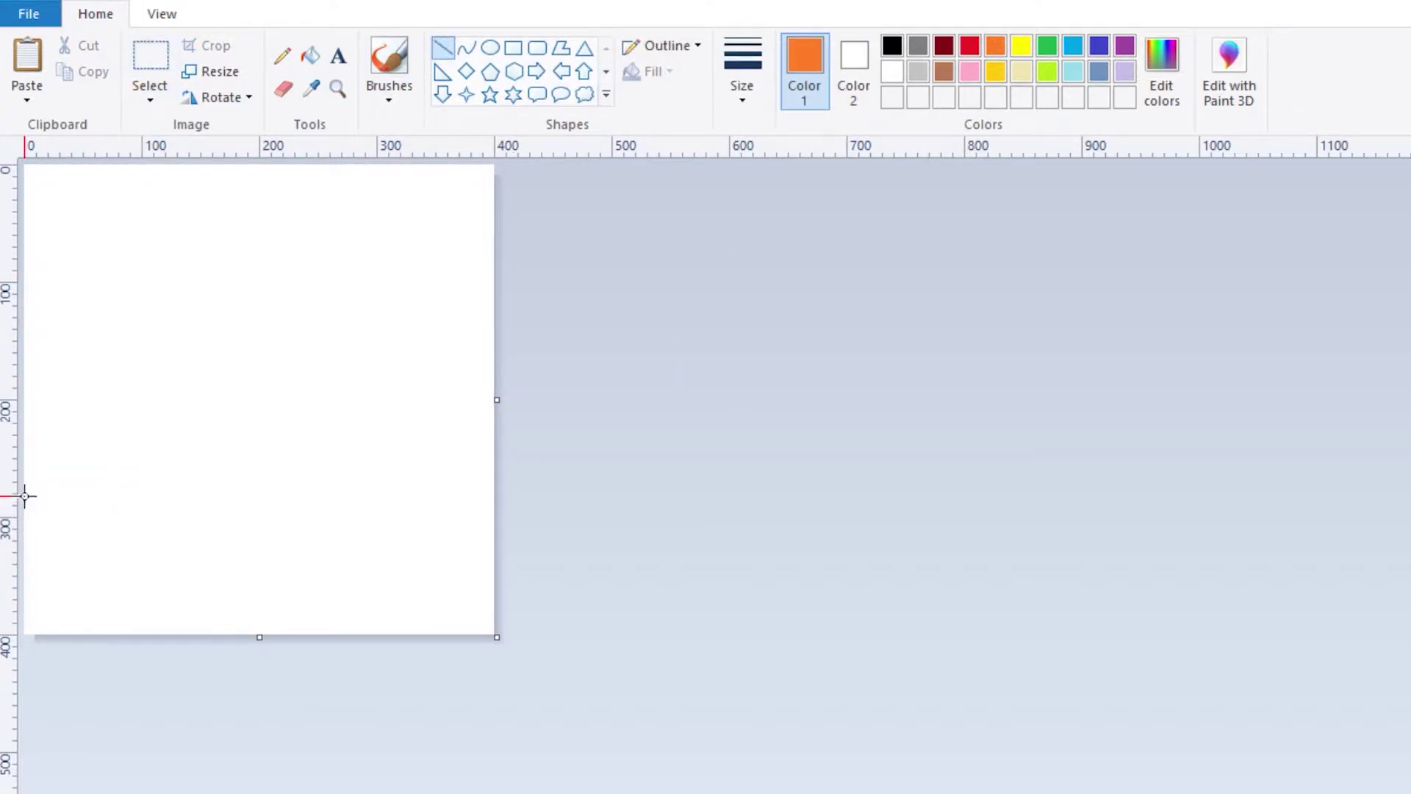
{"action": "mouse_move", "coordinate": [25, 478]}
{"action": "left_mouse_down"}
{"action": "mouse_move", "coordinate": [236, 598]}
{"action": "mouse_move", "coordinate": [252, 661]}
{"action": "left_mouse_up"}
{"action": "left_click", "coordinate": [310, 56]}
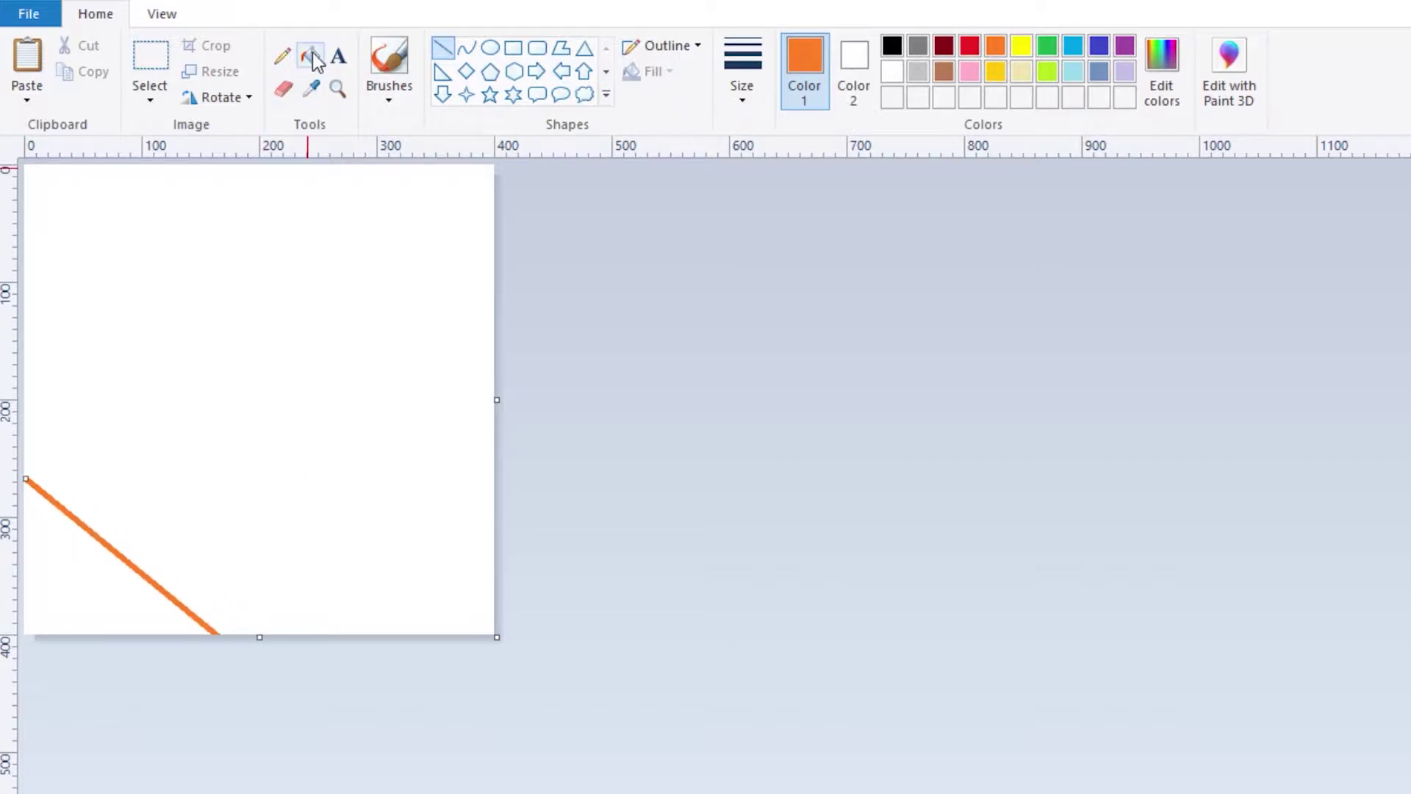
{"action": "left_click", "coordinate": [83, 565]}
Draw a gold diagonal line parallel to the orange edge and fill the band between them with gold.
{"action": "left_click", "coordinate": [442, 47]}
{"action": "left_click", "coordinate": [995, 71]}
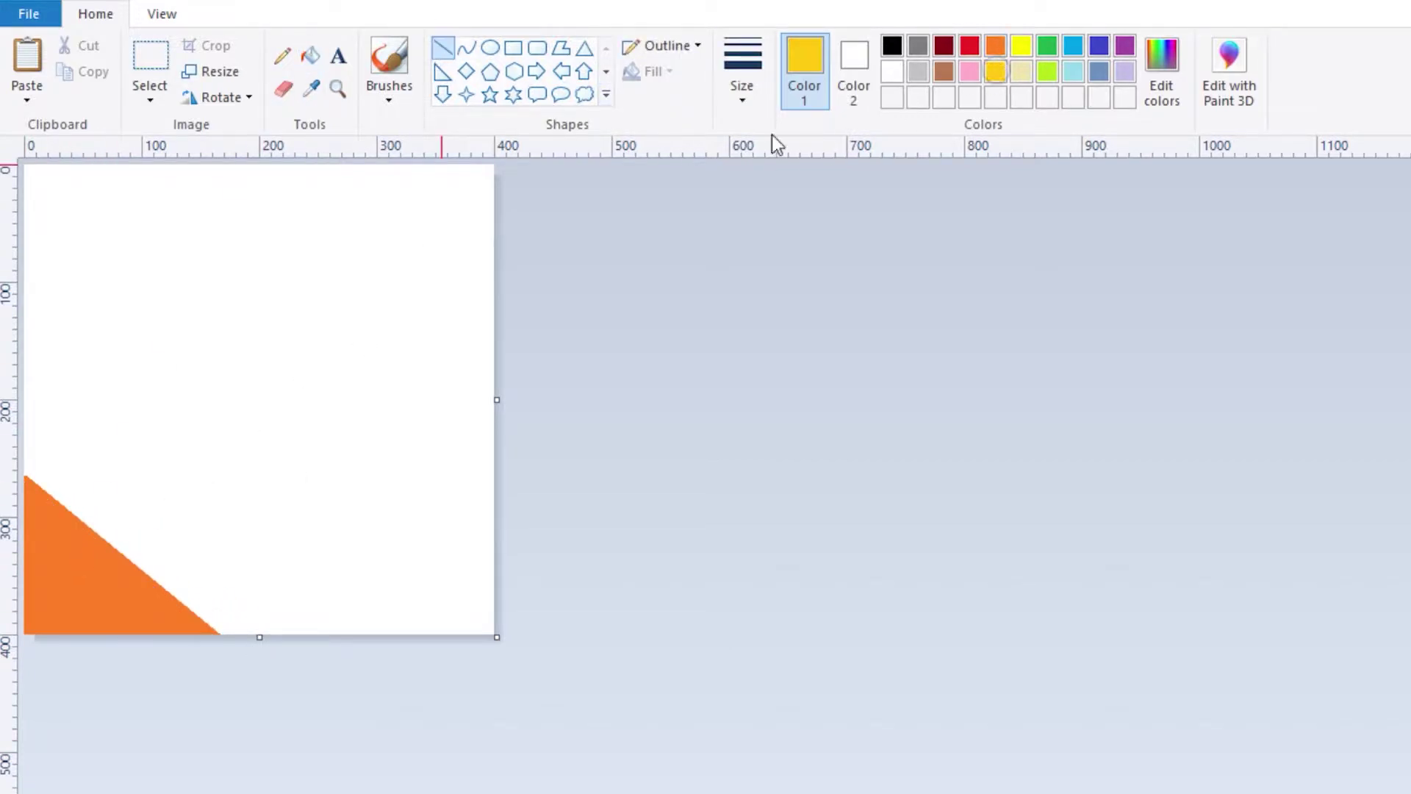
{"action": "left_click_drag", "start_coordinate": [25, 313], "coordinate": [450, 655]}
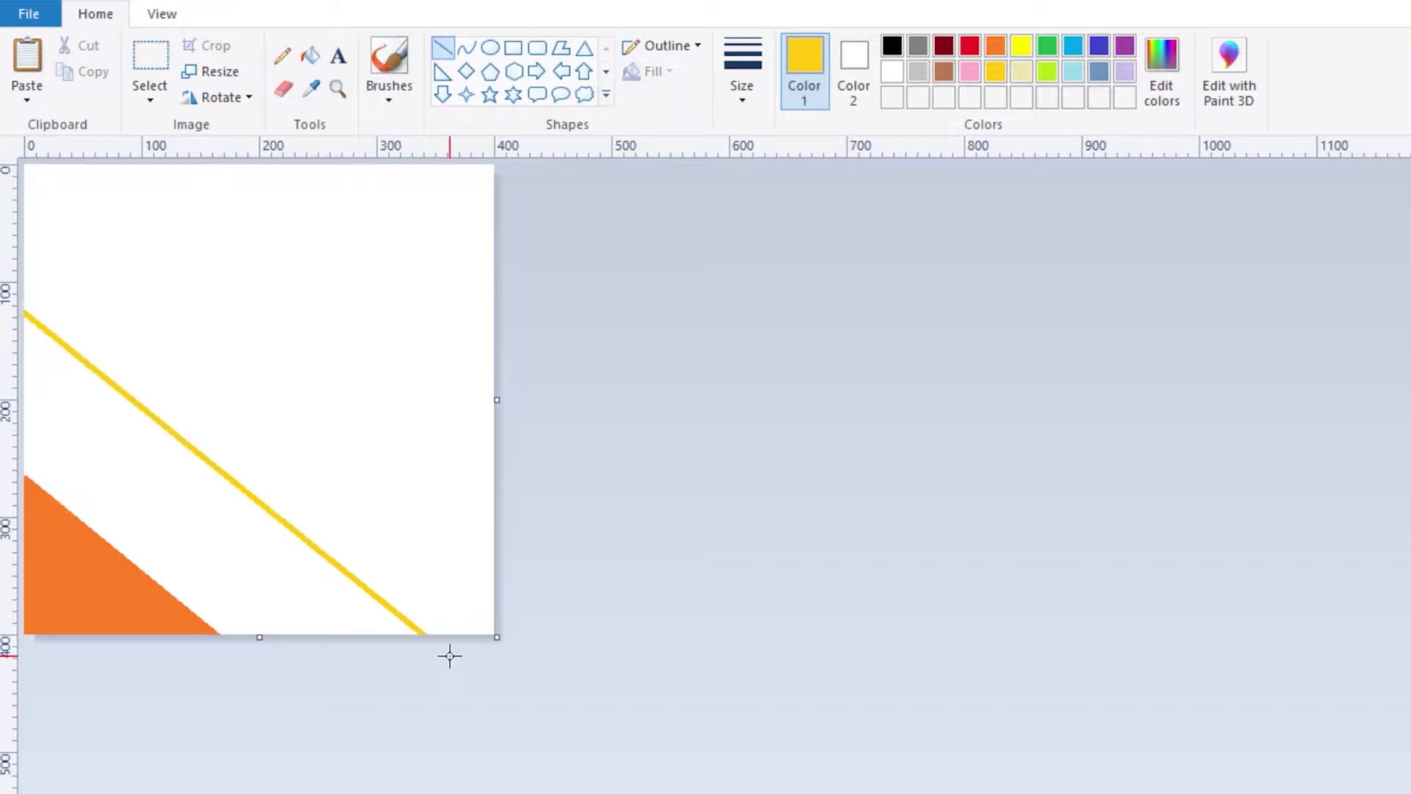
{"action": "left_click", "coordinate": [310, 56]}
{"action": "left_click", "coordinate": [148, 465]}
Draw a yellow diagonal line above the gold band and fill the area between them with yellow.
{"action": "left_click", "coordinate": [1021, 44]}
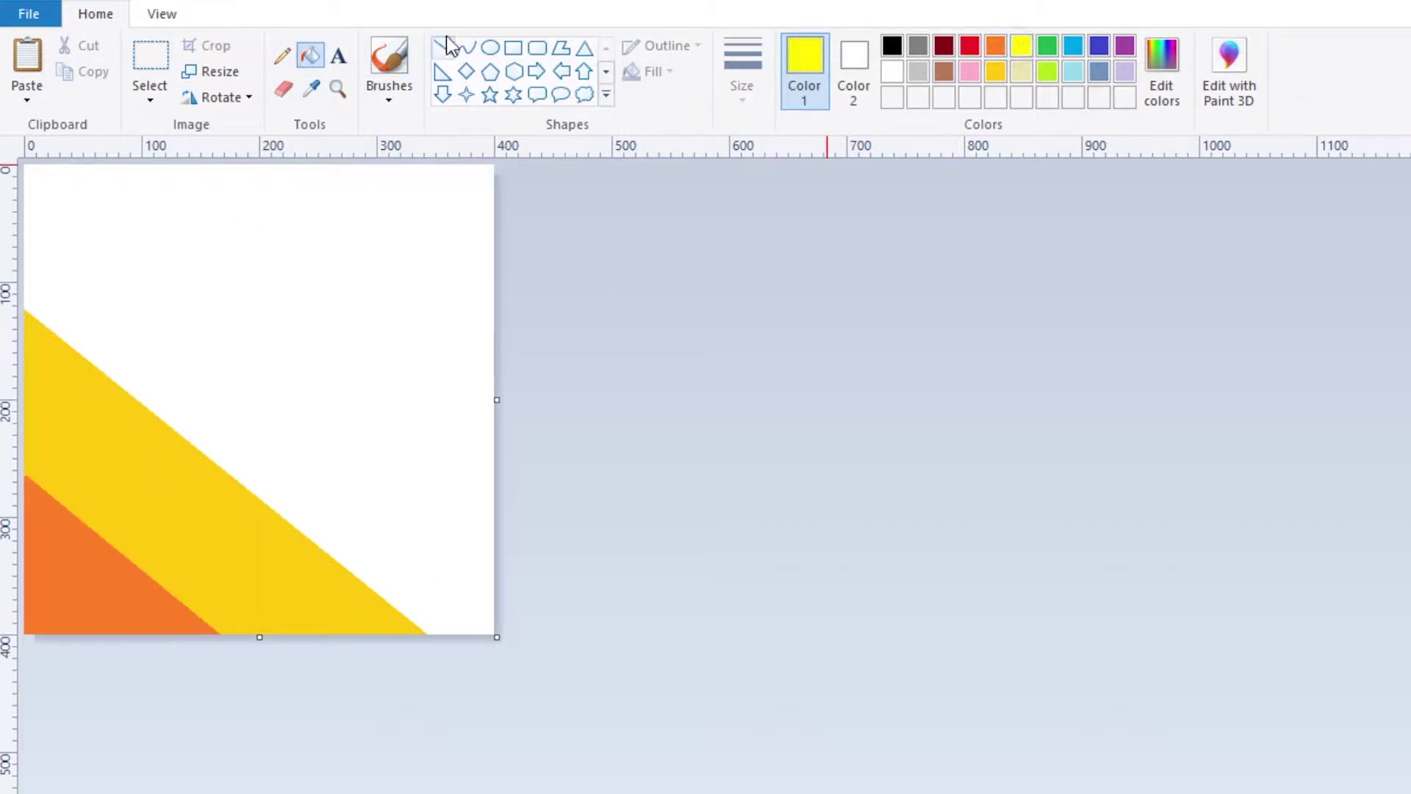
{"action": "left_click", "coordinate": [442, 48]}
{"action": "left_click_drag", "start_coordinate": [61, 166], "coordinate": [504, 523]}
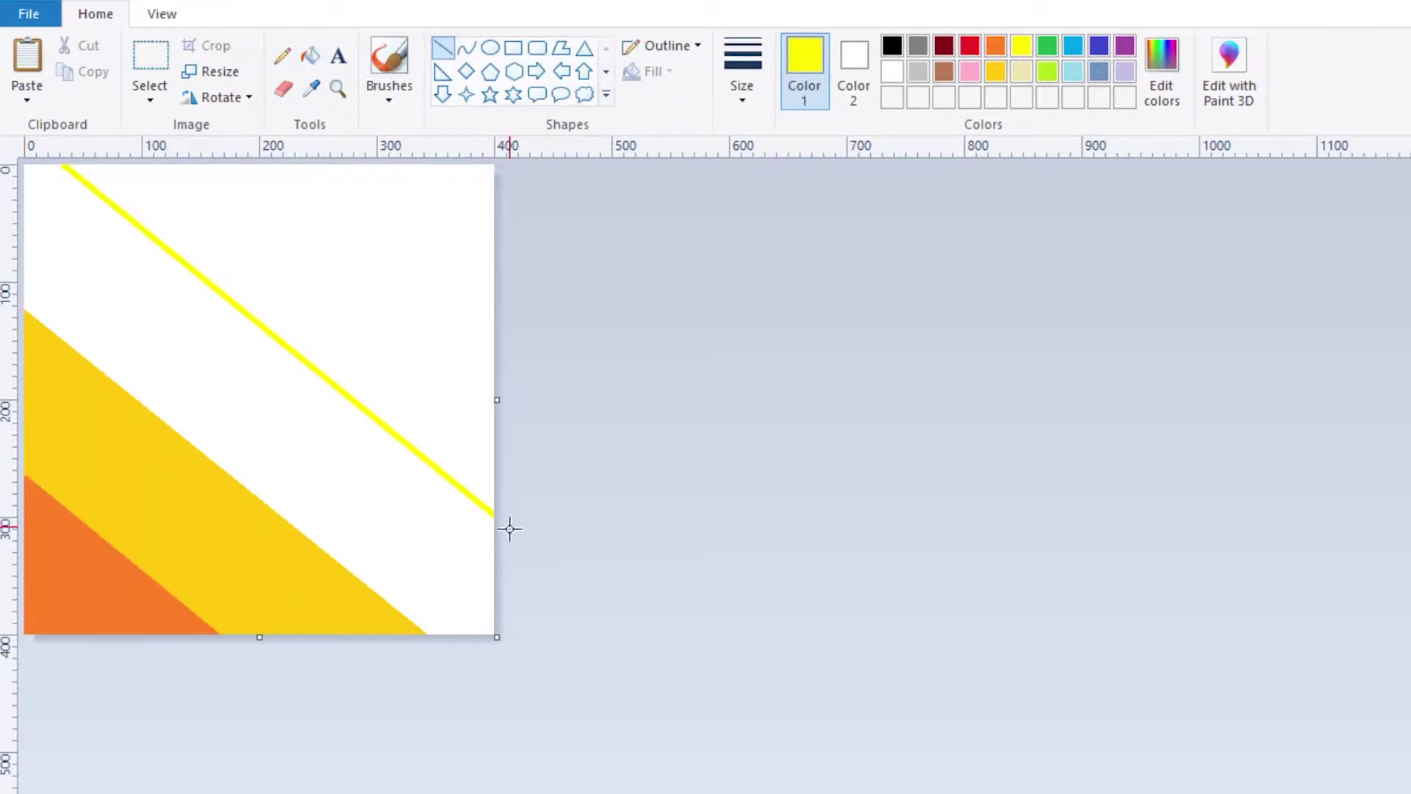
{"action": "left_click", "coordinate": [310, 56]}
{"action": "left_click", "coordinate": [261, 406]}
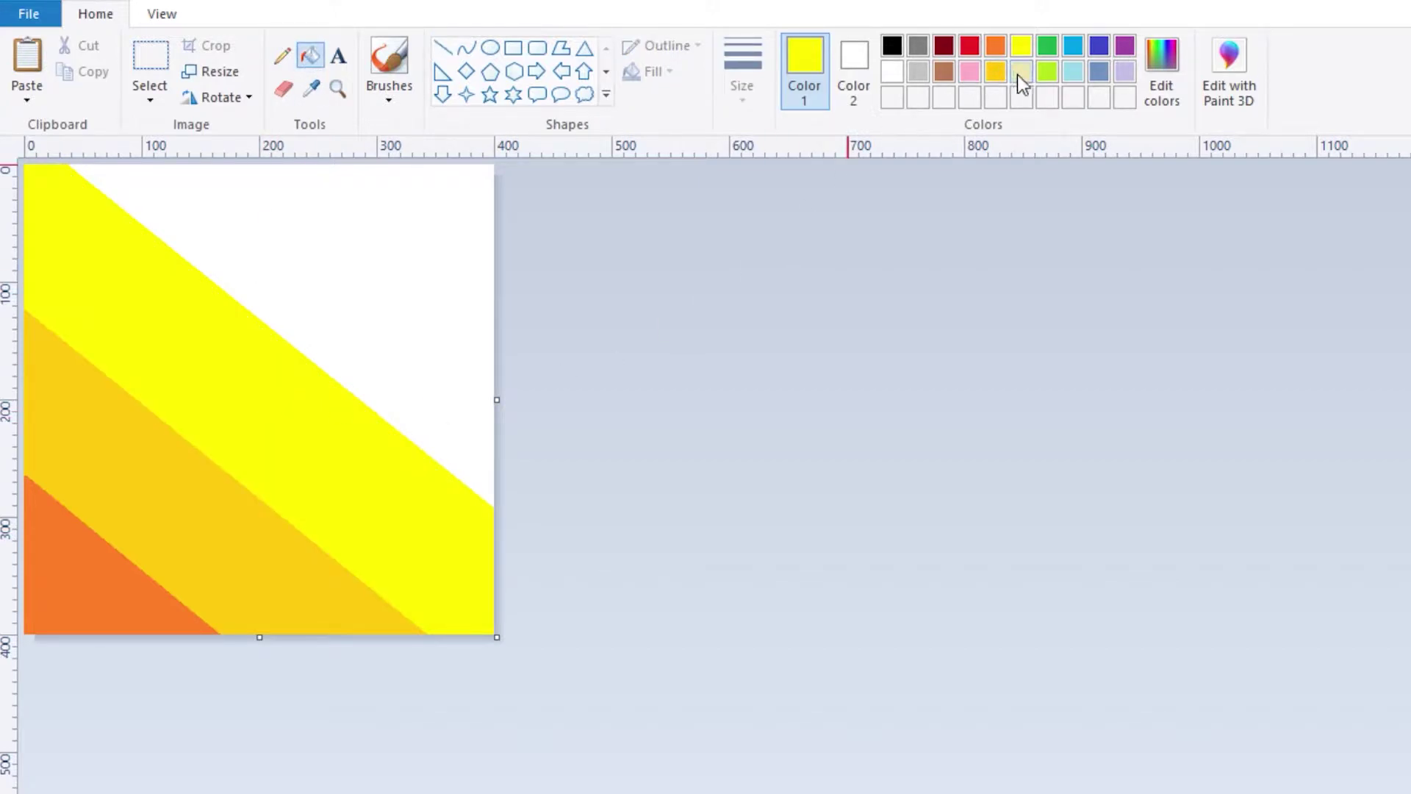
Draw a light yellow diagonal line across the upper-right corner and fill the band below it with light yellow.
{"action": "left_click", "coordinate": [442, 48]}
{"action": "left_click_drag", "start_coordinate": [265, 163], "coordinate": [540, 361]}
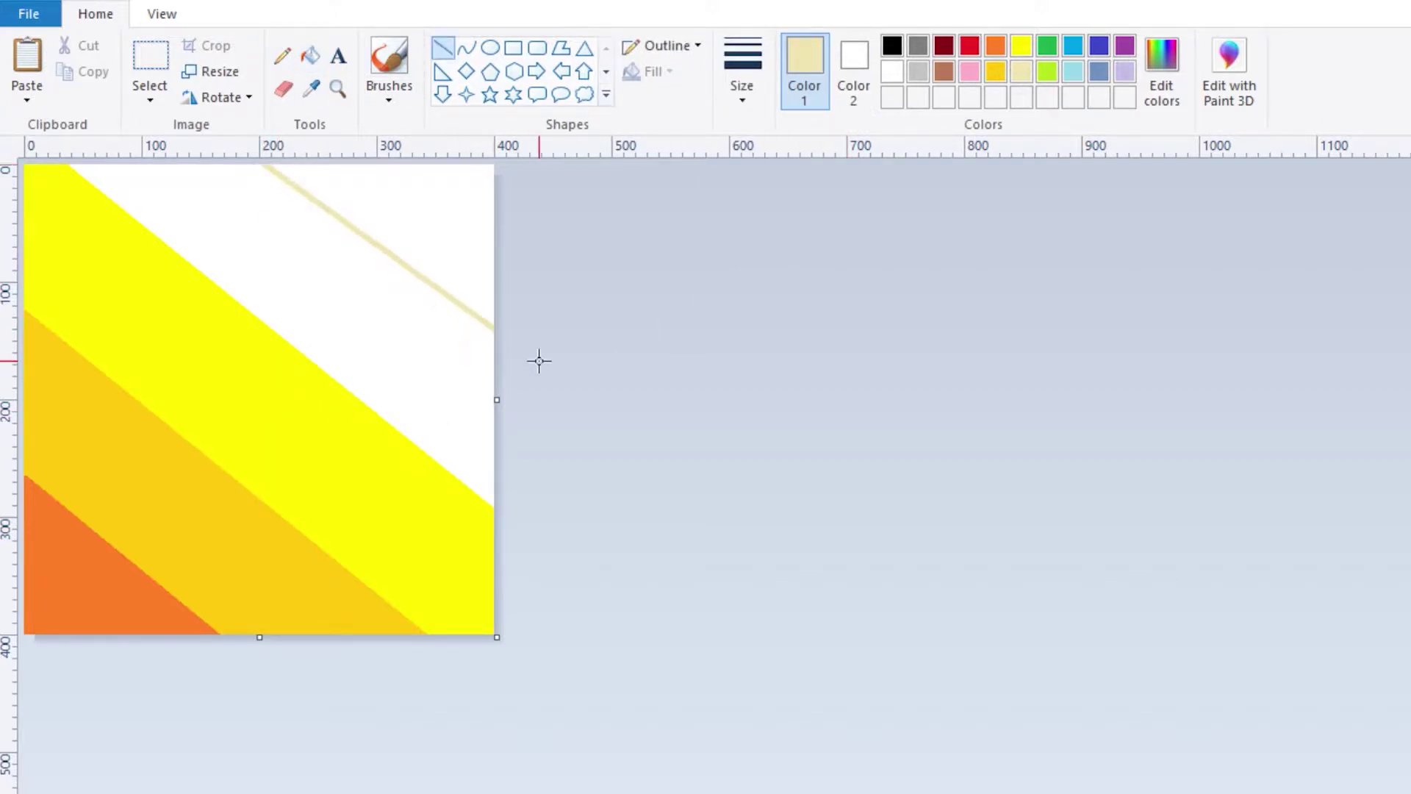
{"action": "left_click", "coordinate": [310, 56]}
{"action": "left_click", "coordinate": [309, 284]}
Shrink the image horizontally to 1 percent twice, without maintaining the aspect ratio.
{"action": "left_click", "coordinate": [219, 74]}
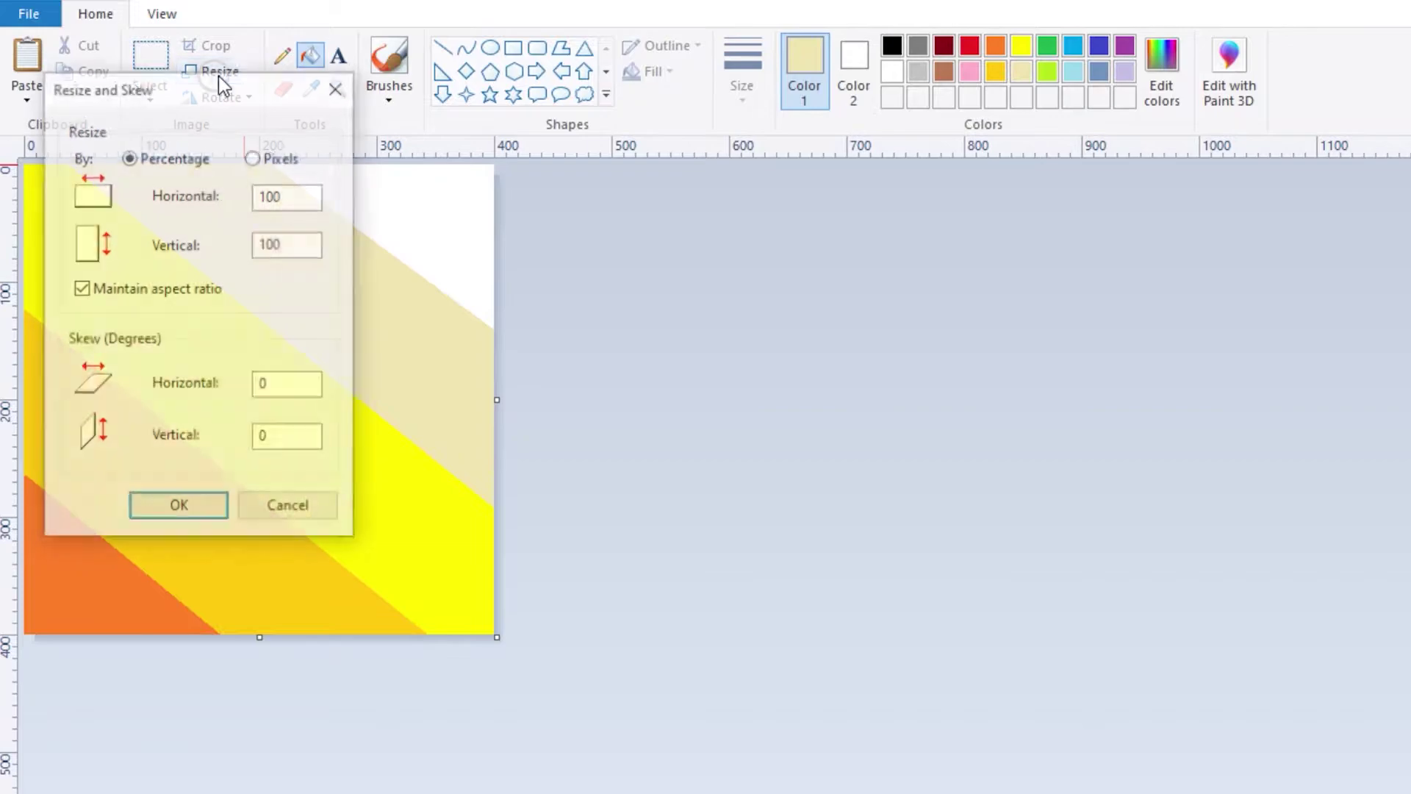
{"action": "left_click", "coordinate": [81, 288]}
{"action": "double_click", "coordinate": [288, 196]}
{"action": "type", "text": "5"}
{"action": "left_click", "coordinate": [178, 507]}
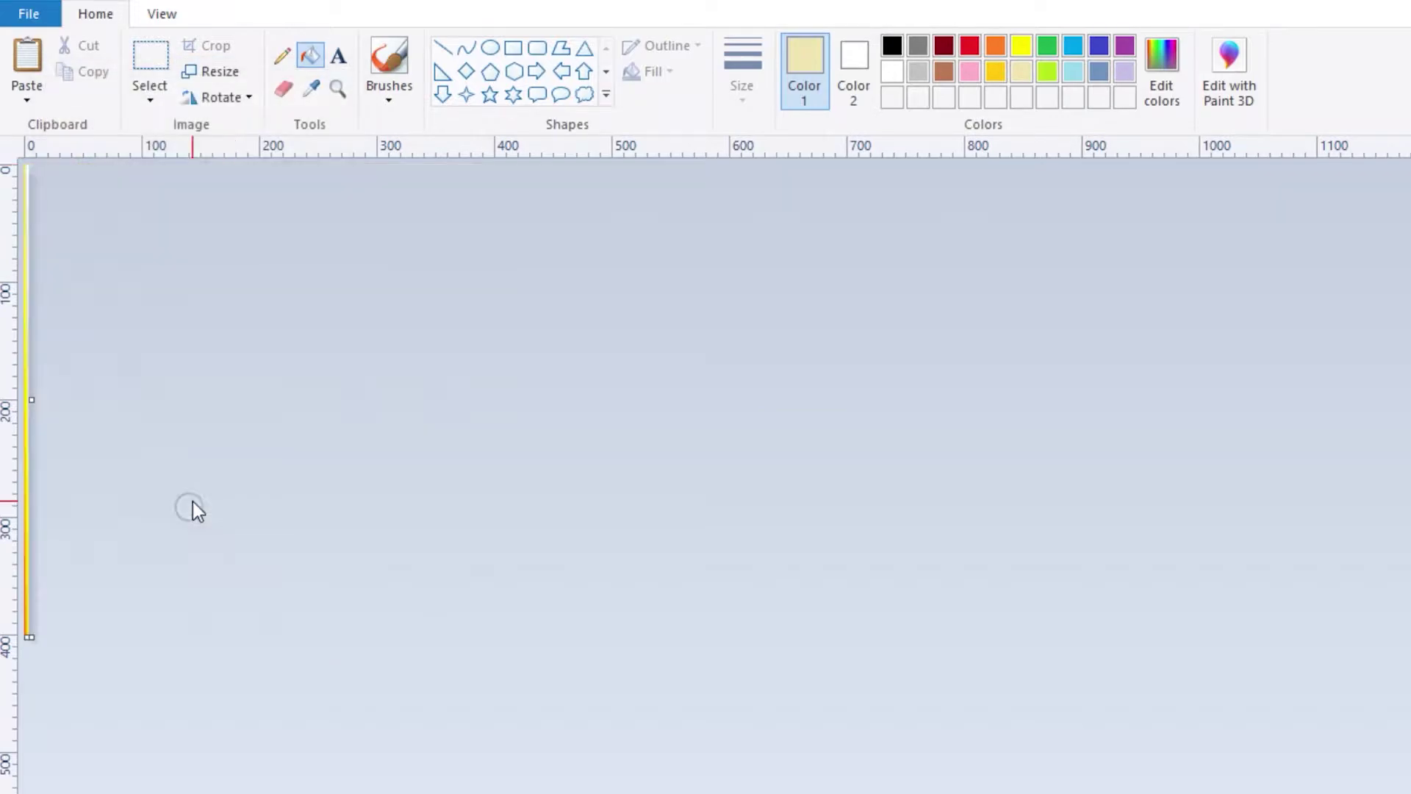
{"action": "left_click", "coordinate": [194, 73]}
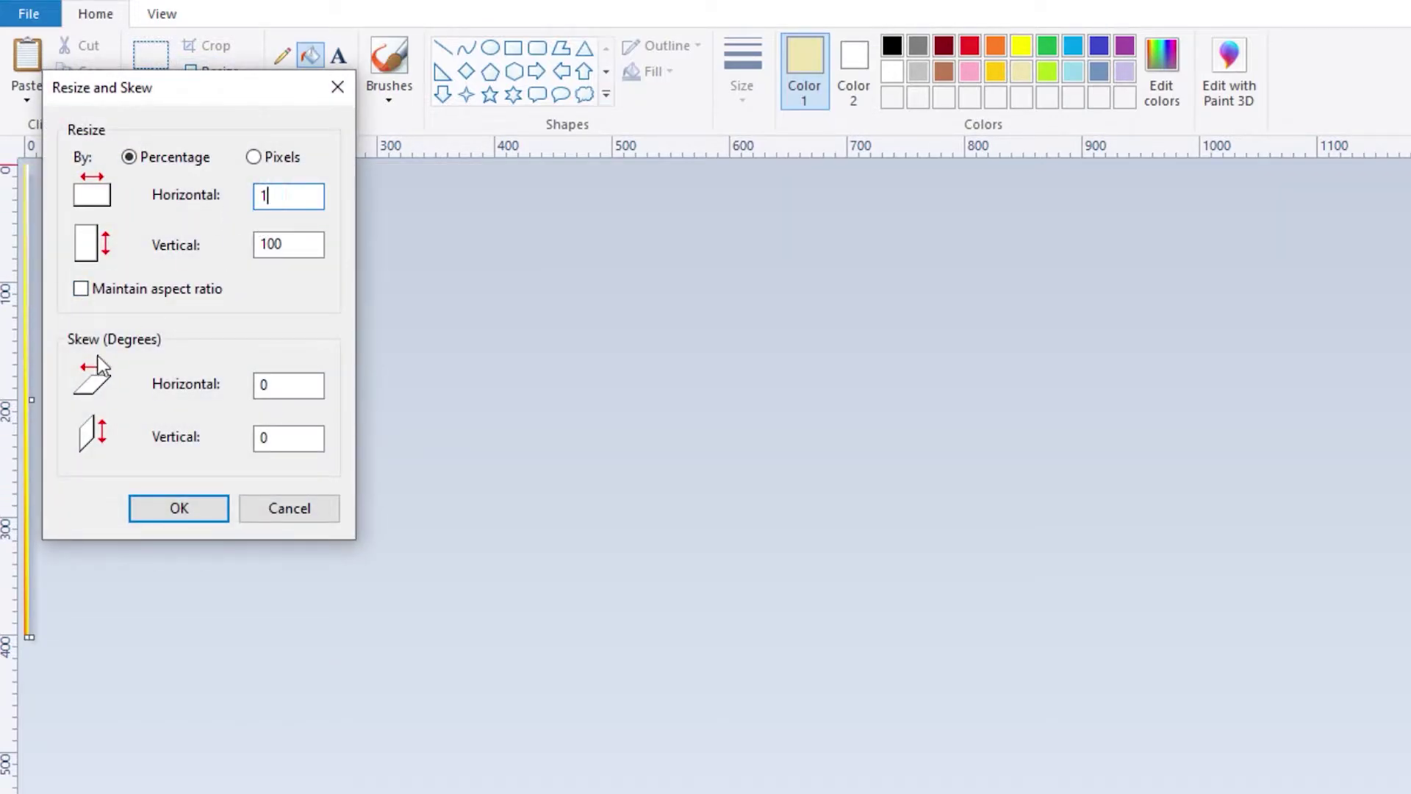
{"action": "left_click", "coordinate": [158, 510]}
Stretch the image horizontally to 500 percent four times without maintaining the aspect ratio, forming a wide vertical gradient.
{"action": "left_click", "coordinate": [213, 74]}
{"action": "left_click", "coordinate": [81, 289]}
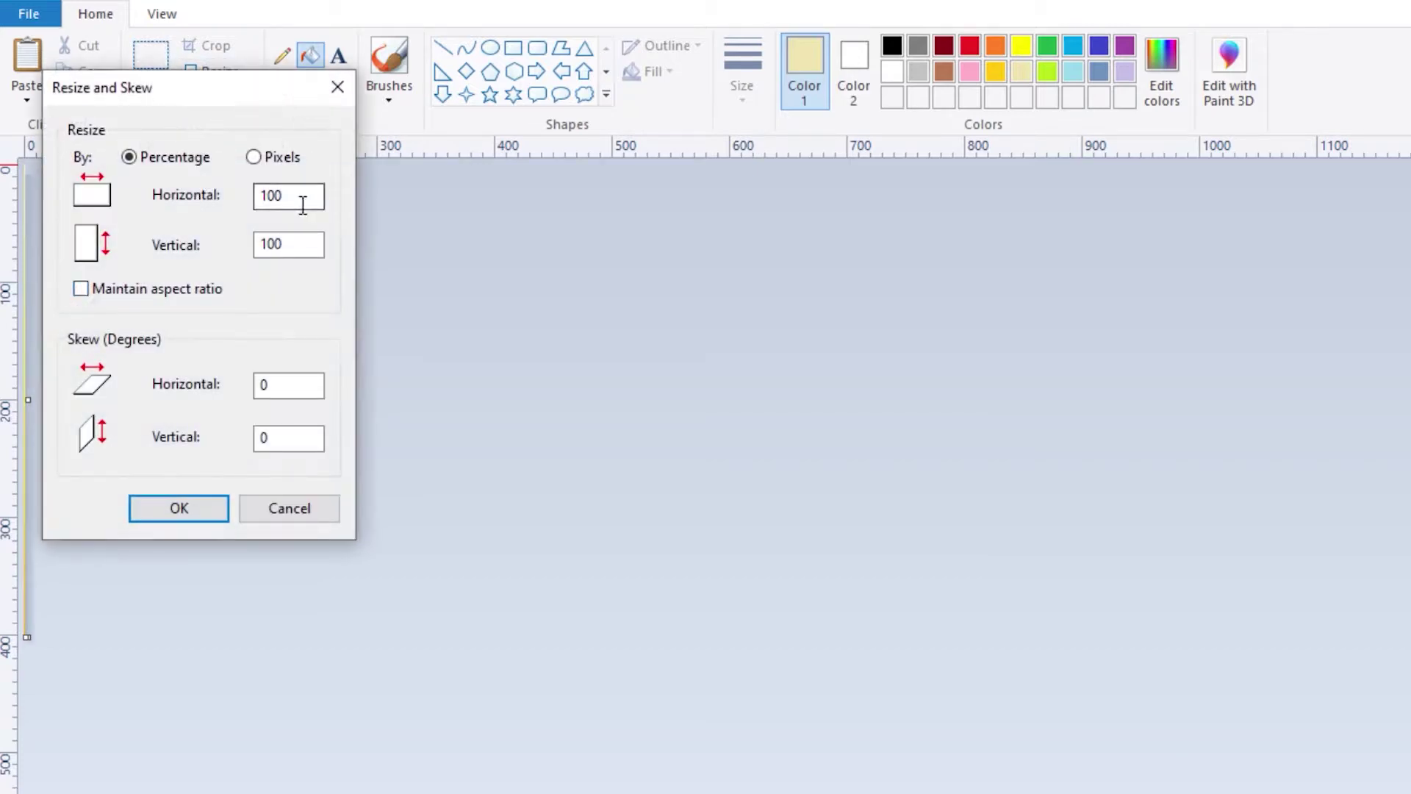
{"action": "left_click_drag", "start_coordinate": [302, 197], "coordinate": [255, 208]}
{"action": "type", "text": "500"}
{"action": "left_click", "coordinate": [178, 508]}
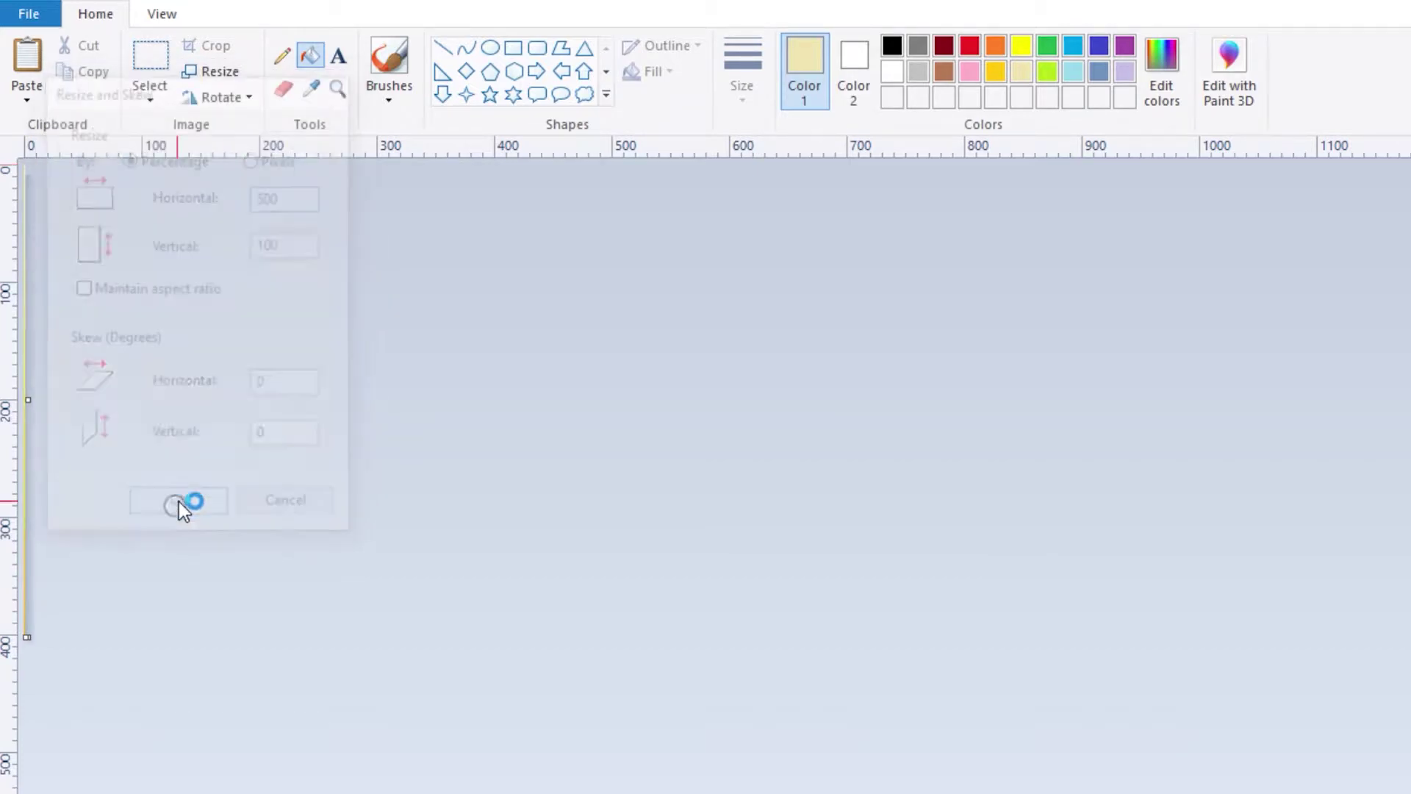
{"action": "left_click", "coordinate": [211, 70]}
{"action": "left_click_drag", "start_coordinate": [274, 199], "coordinate": [242, 203]}
{"action": "type", "text": "500"}
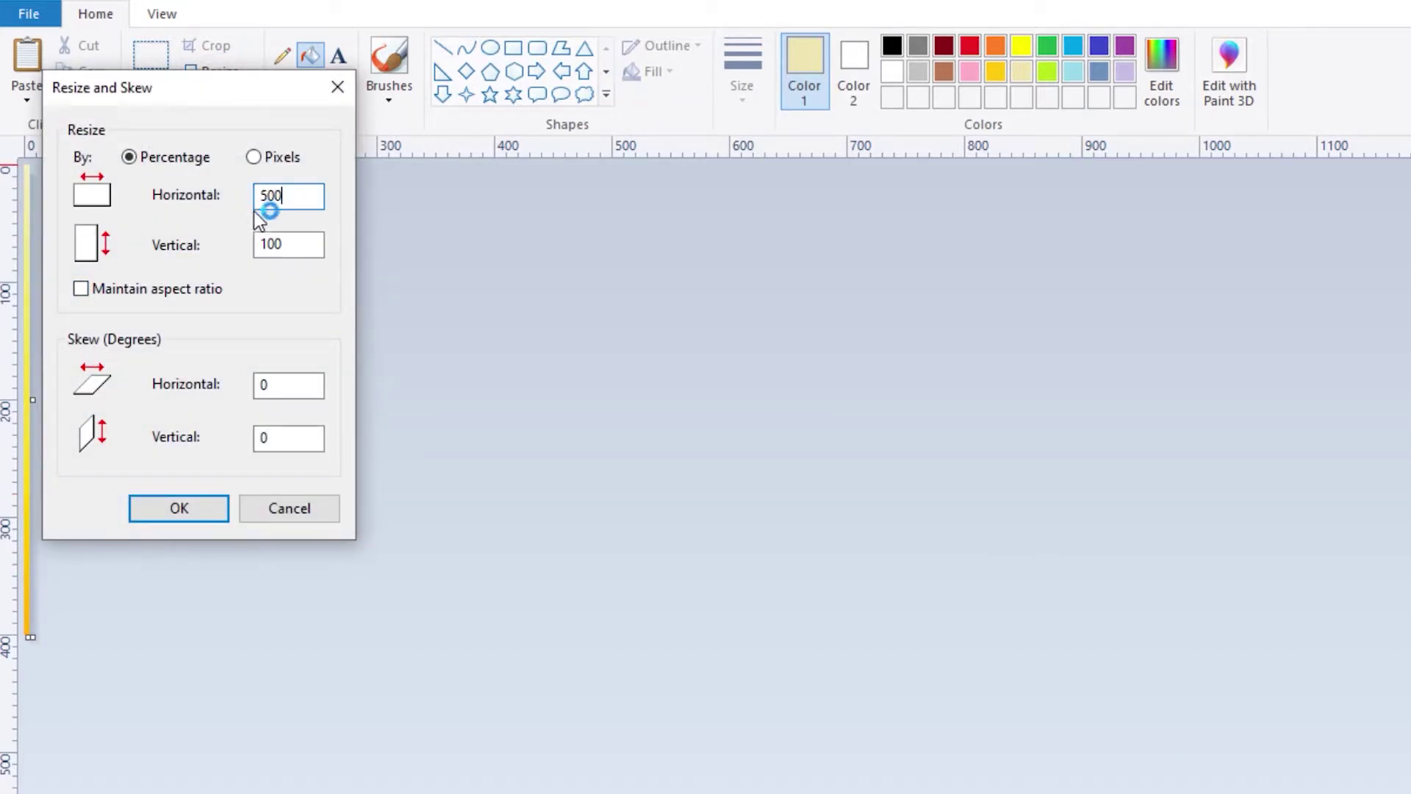
{"action": "left_click", "coordinate": [178, 507]}
{"action": "left_click", "coordinate": [209, 74]}
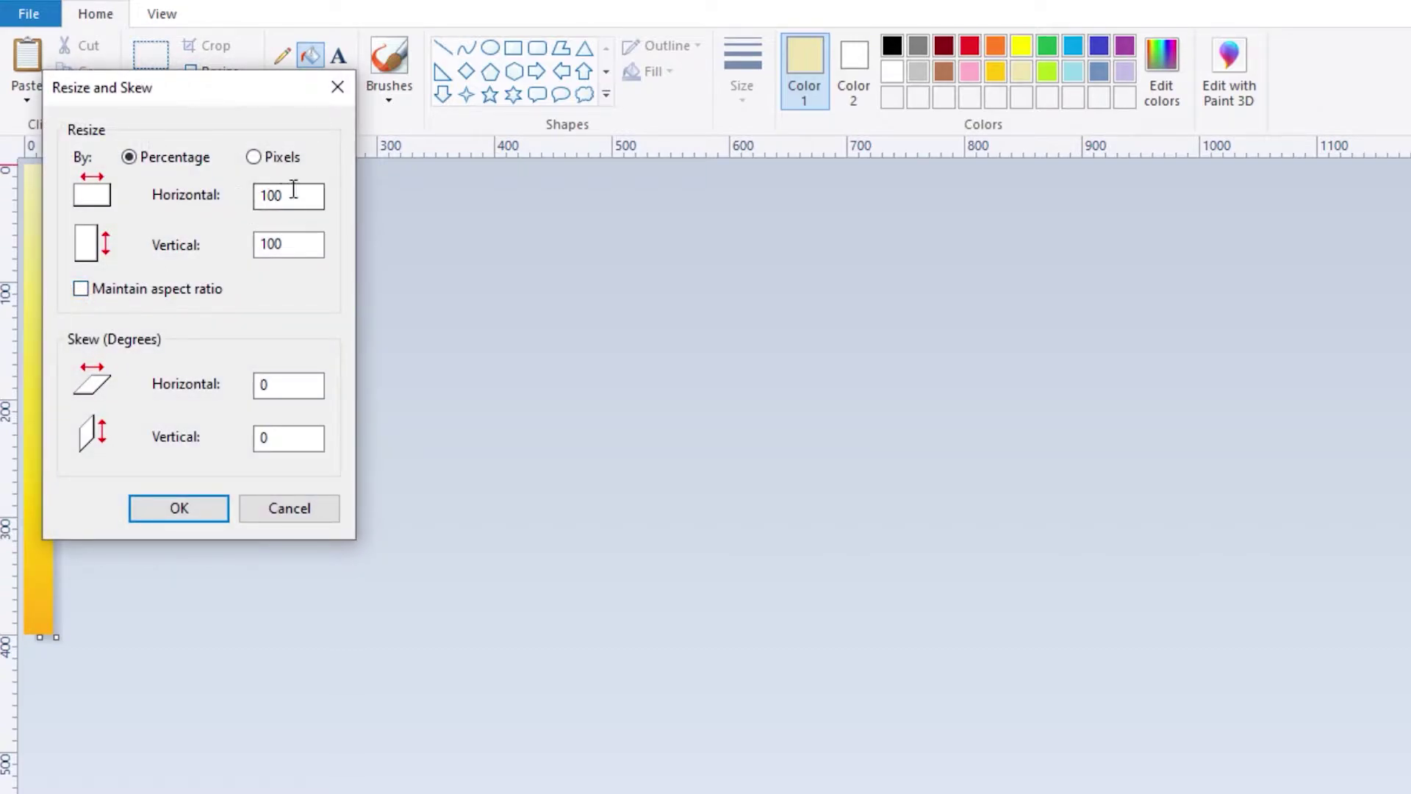
{"action": "left_click", "coordinate": [179, 508]}
{"action": "left_click", "coordinate": [211, 70]}
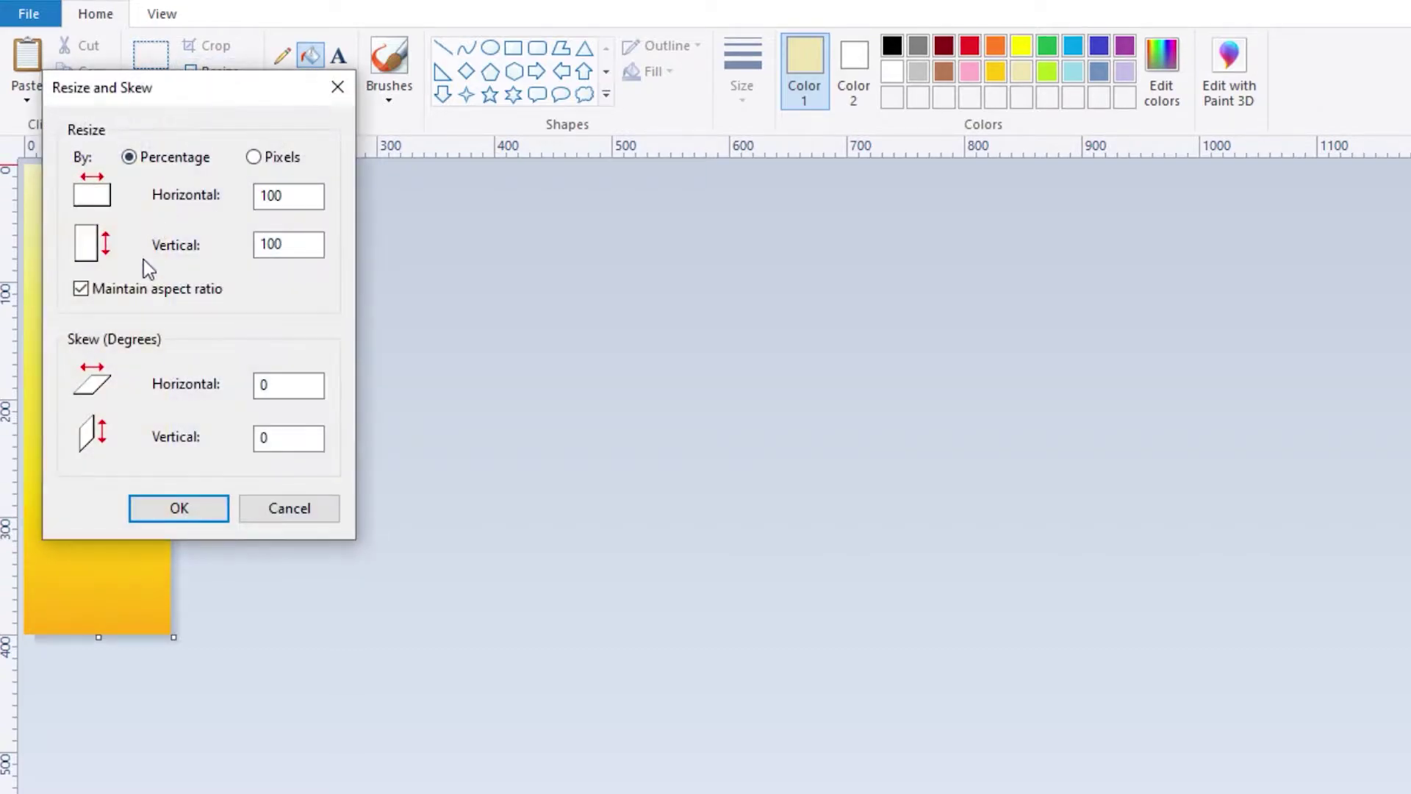
{"action": "left_click", "coordinate": [82, 290]}
{"action": "left_click_drag", "start_coordinate": [277, 197], "coordinate": [241, 206]}
{"action": "type", "text": "500"}
{"action": "left_click", "coordinate": [180, 507]}
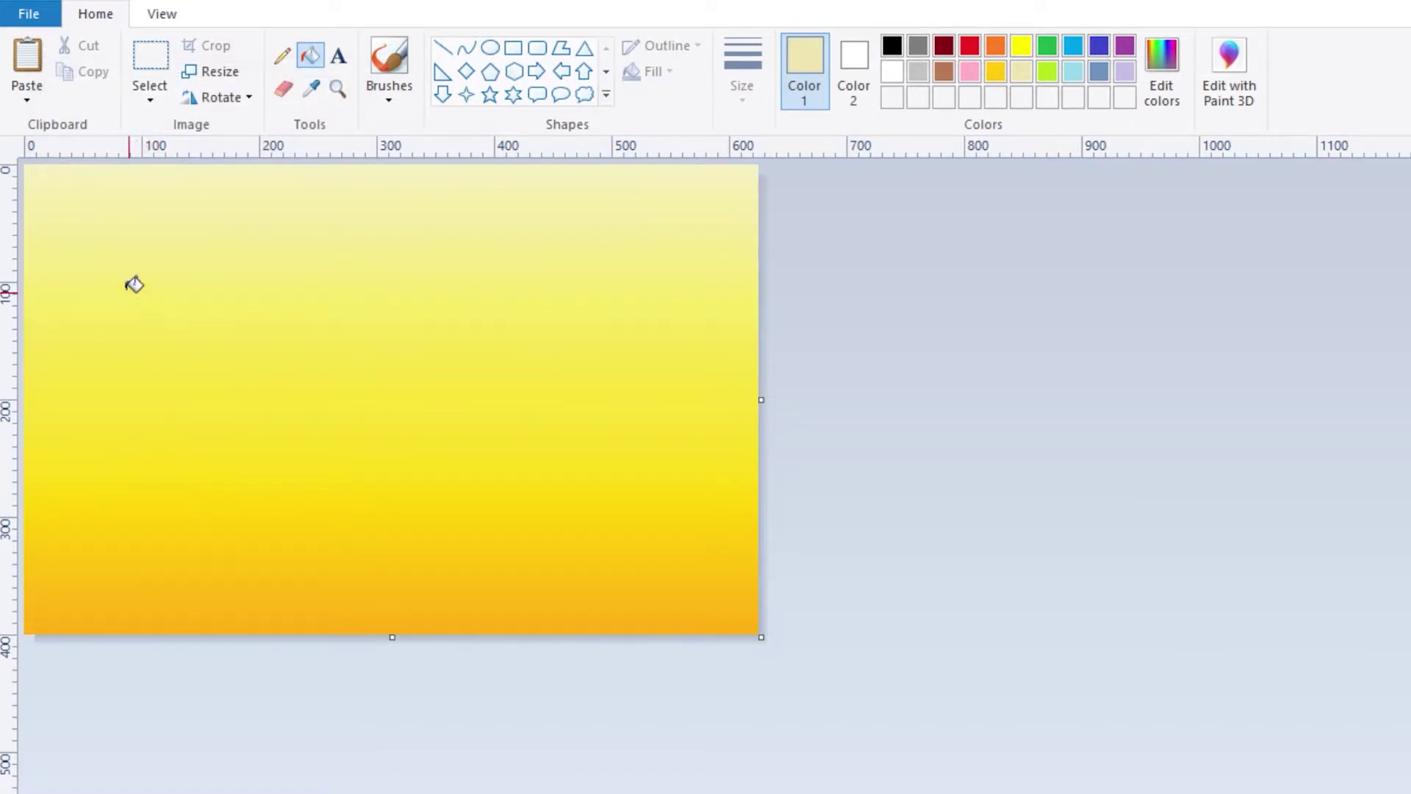
Paste the black square over the gradient and make the selection transparent so the gradient fills the circle.
{"action": "left_click", "coordinate": [27, 96]}
{"action": "left_click", "coordinate": [47, 127]}
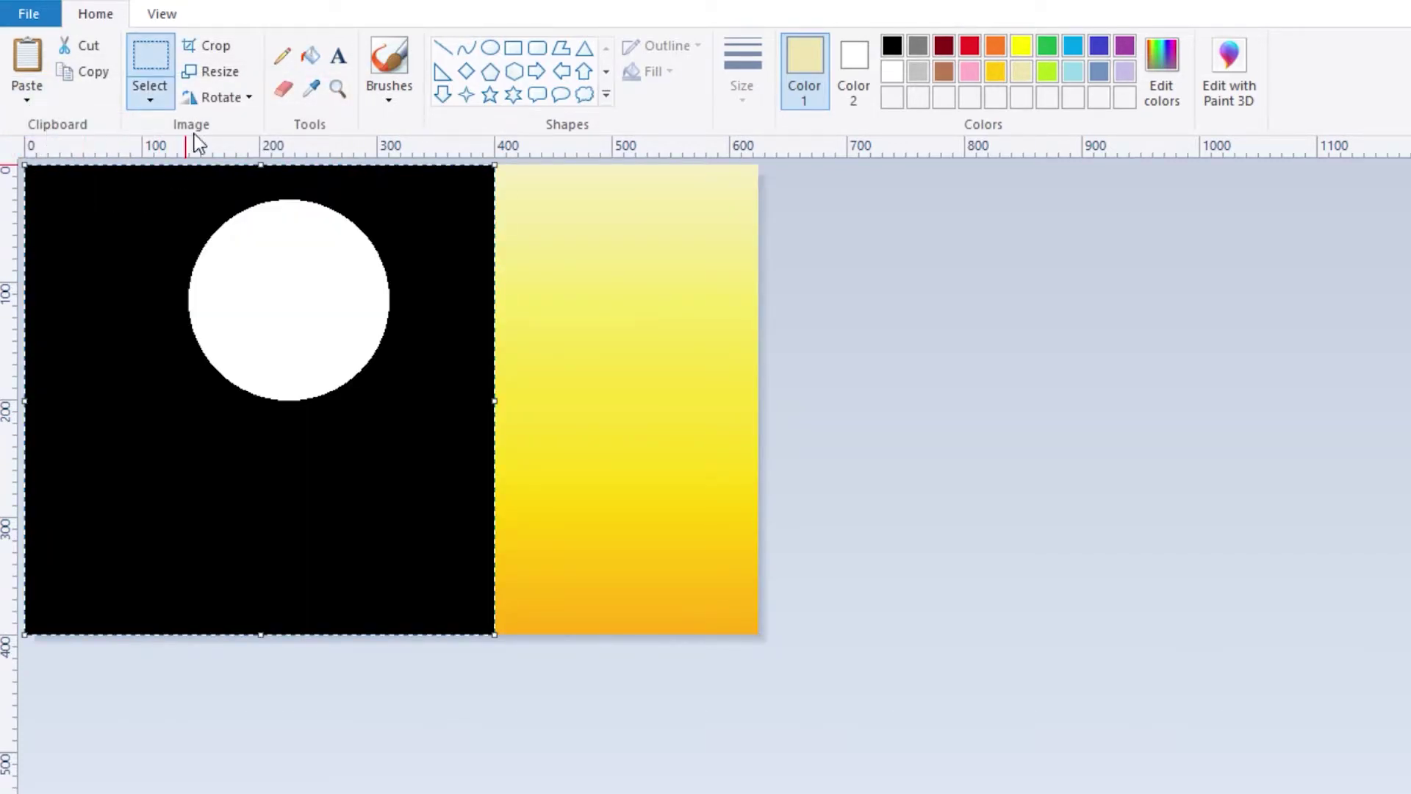
{"action": "left_click", "coordinate": [157, 104]}
{"action": "left_click", "coordinate": [118, 309]}
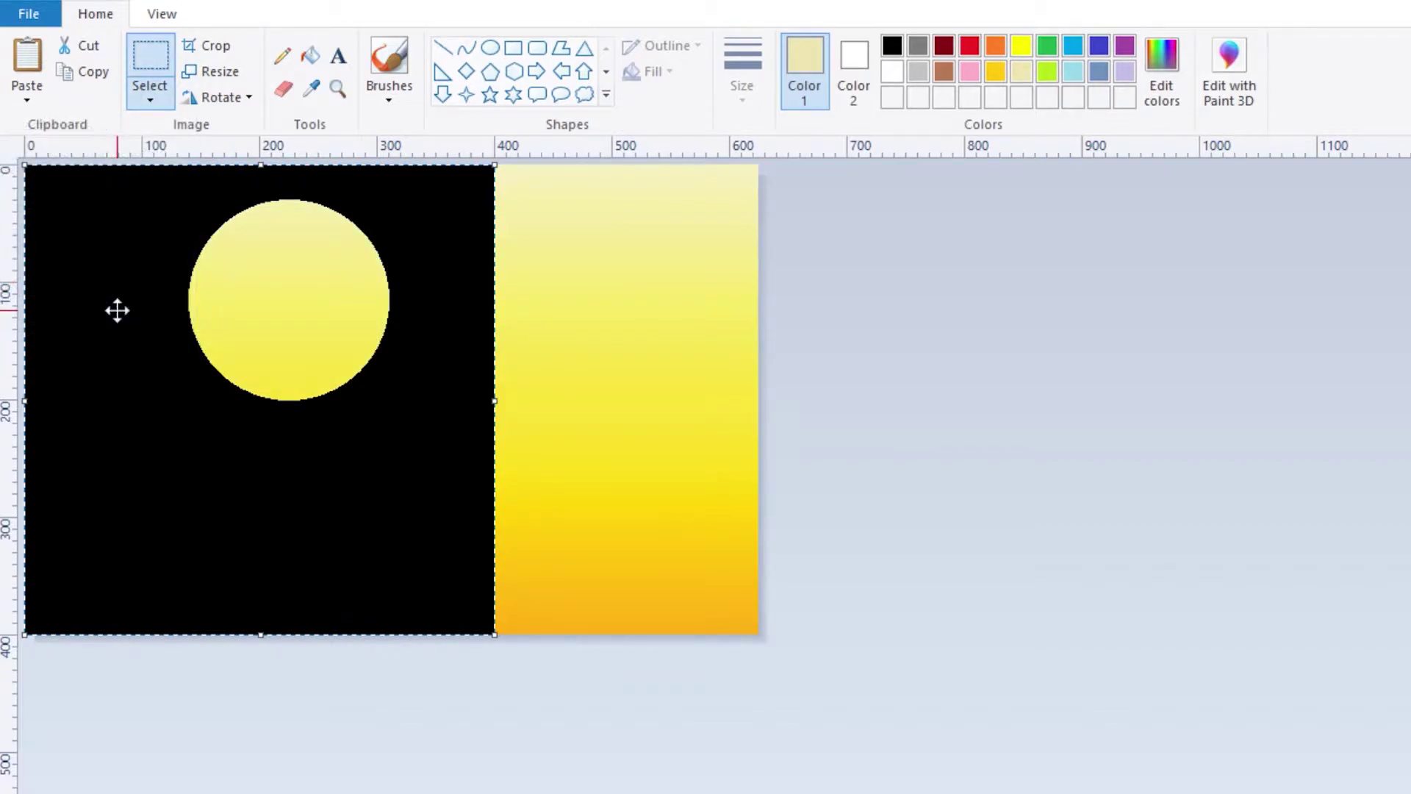
Shrink the canvas to about 380 by 360 px and fill the black area around the gradient circle with white.
{"action": "left_click", "coordinate": [808, 535]}
{"action": "left_click_drag", "start_coordinate": [759, 636], "coordinate": [476, 581]}
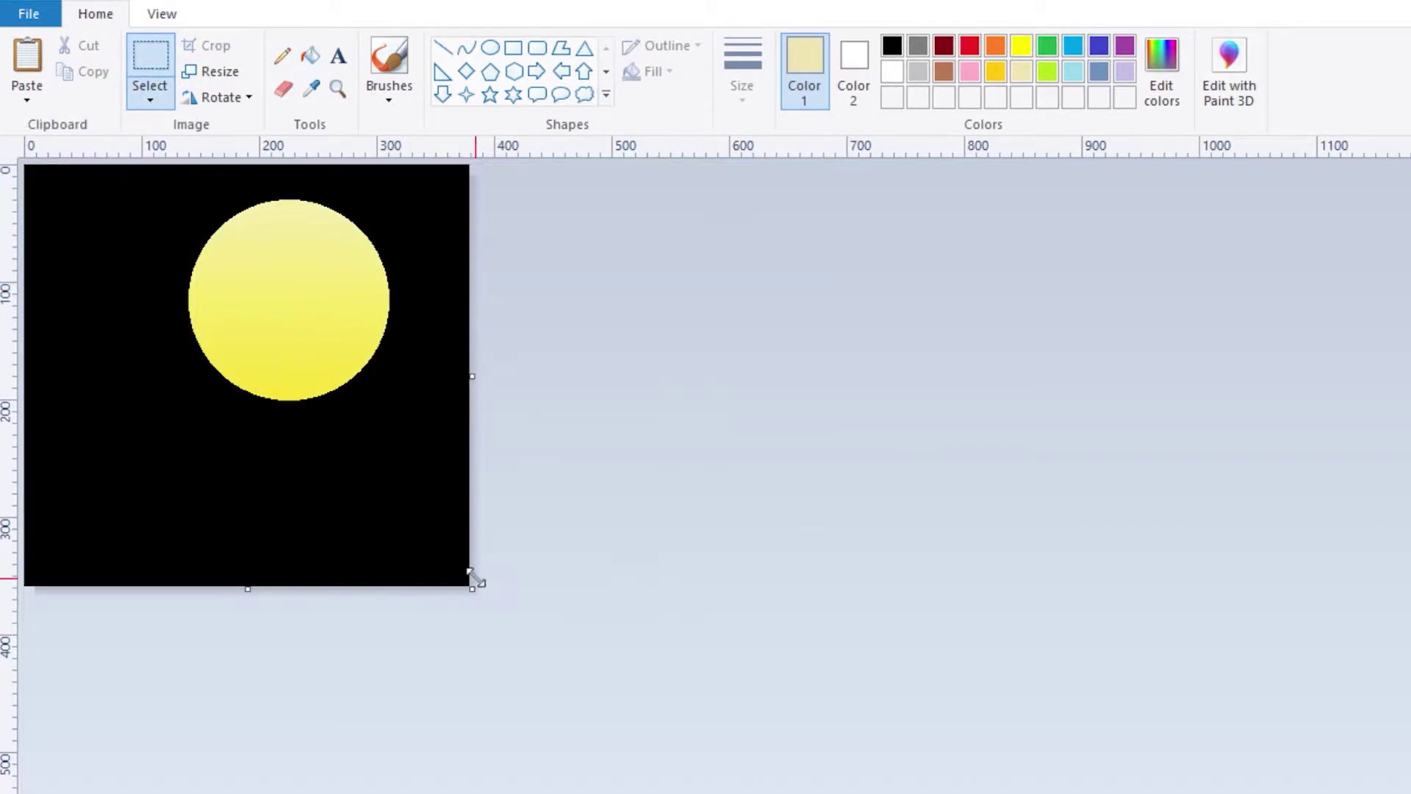
{"action": "left_click", "coordinate": [309, 55]}
{"action": "left_click", "coordinate": [890, 72]}
{"action": "left_click", "coordinate": [456, 250]}
Cut the gradient circle from the canvas and enlarge the blank canvas to about 800 by 500 px.
{"action": "left_click", "coordinate": [150, 82]}
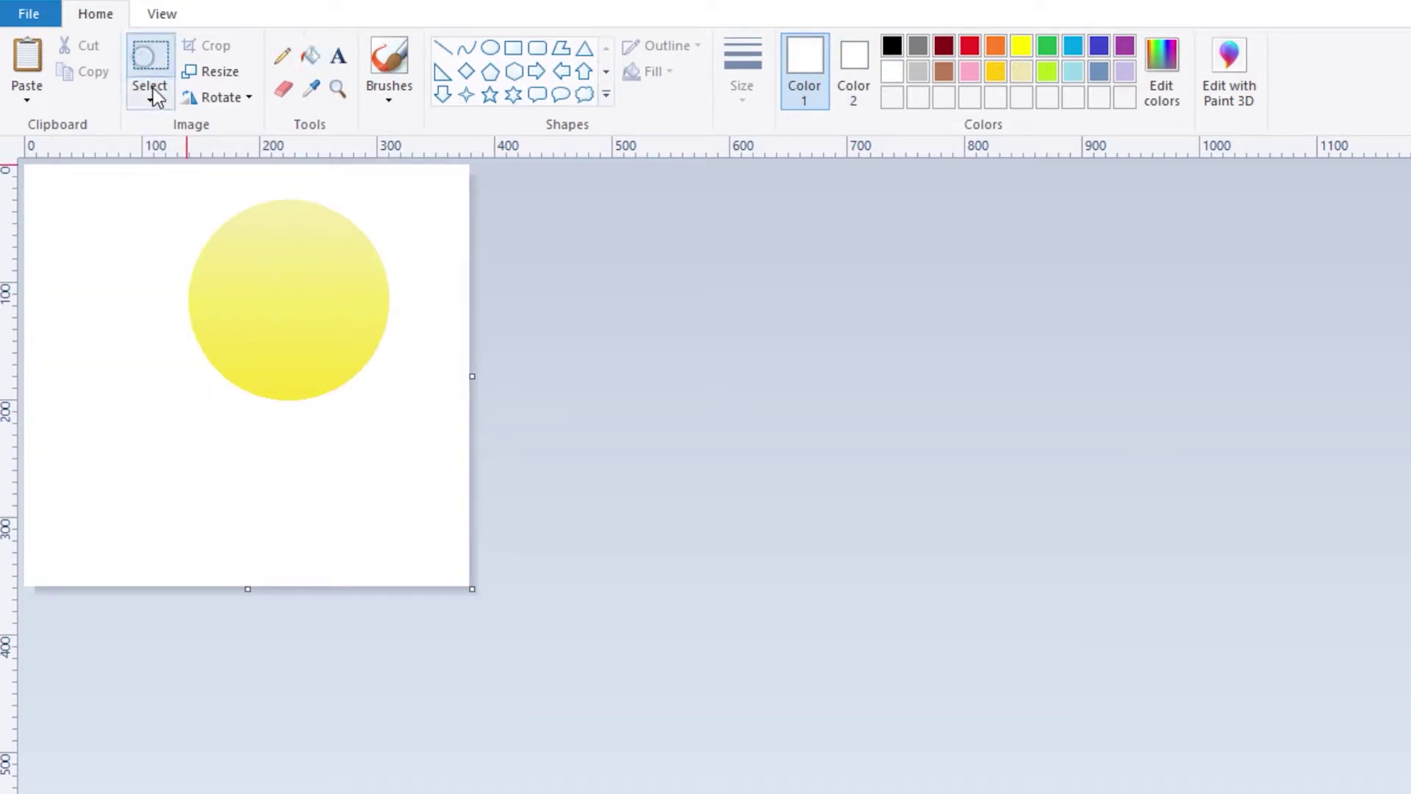
{"action": "right_click", "coordinate": [342, 309]}
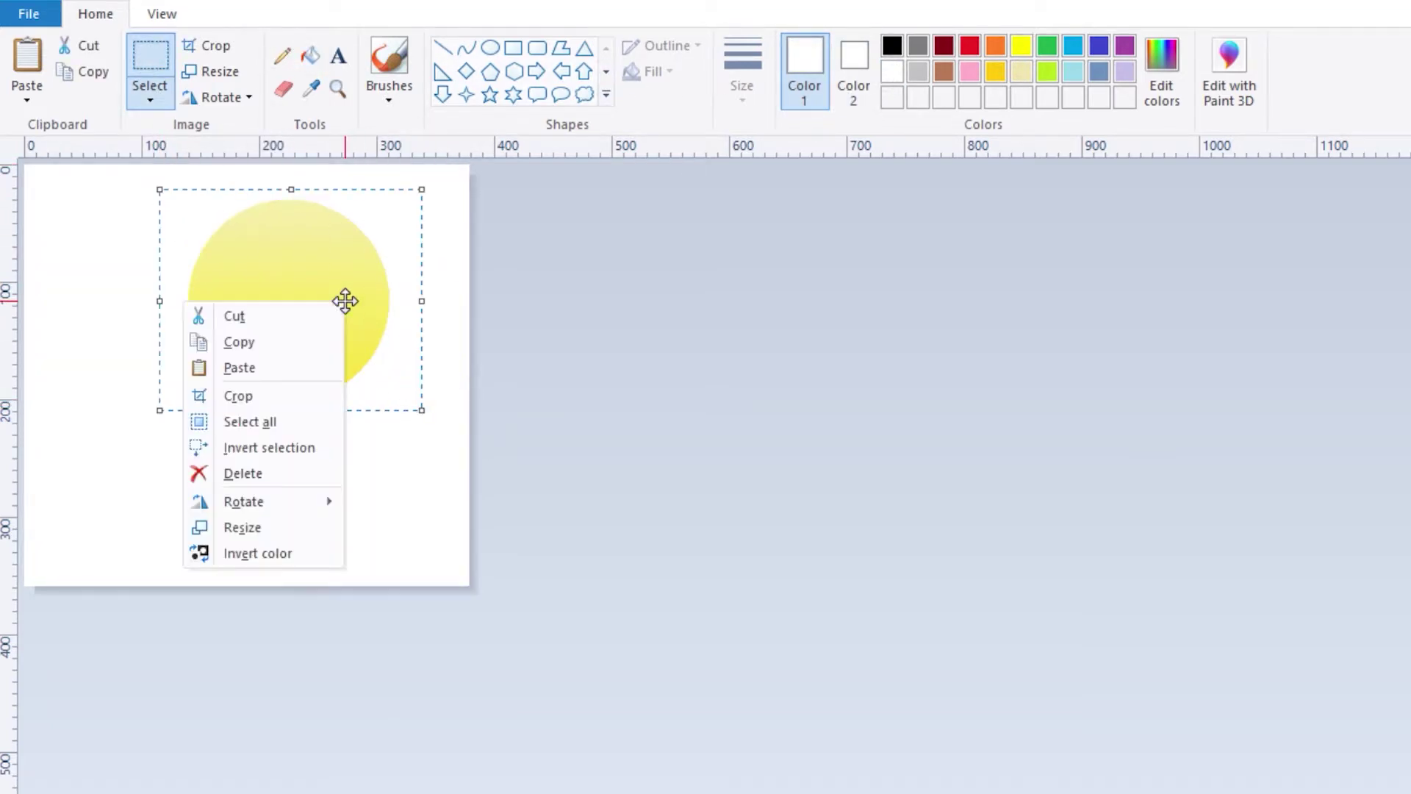
{"action": "left_click", "coordinate": [274, 318]}
{"action": "left_click_drag", "start_coordinate": [470, 585], "coordinate": [967, 758]}
Draw a black rocky cliff outline with the Pencil from the canvas's left edge to its bottom edge.
{"action": "left_click", "coordinate": [283, 55]}
{"action": "left_click", "coordinate": [892, 46]}
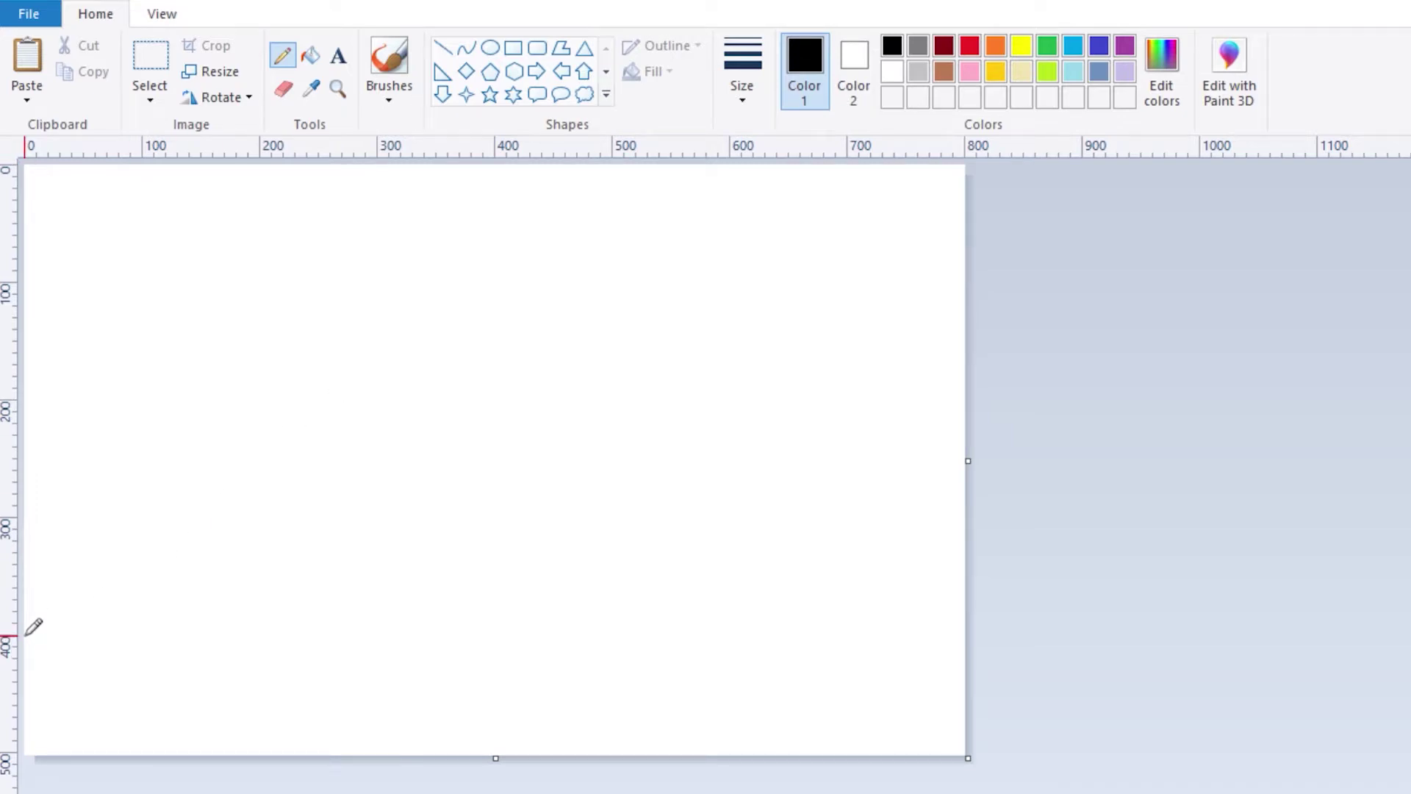
{"action": "mouse_move", "coordinate": [27, 635]}
{"action": "left_mouse_down"}
{"action": "mouse_move", "coordinate": [100, 577]}
{"action": "mouse_move", "coordinate": [204, 535]}
{"action": "mouse_move", "coordinate": [411, 556]}
{"action": "mouse_move", "coordinate": [460, 614]}
{"action": "mouse_move", "coordinate": [450, 714]}
{"action": "mouse_move", "coordinate": [428, 755]}
{"action": "left_mouse_up"}
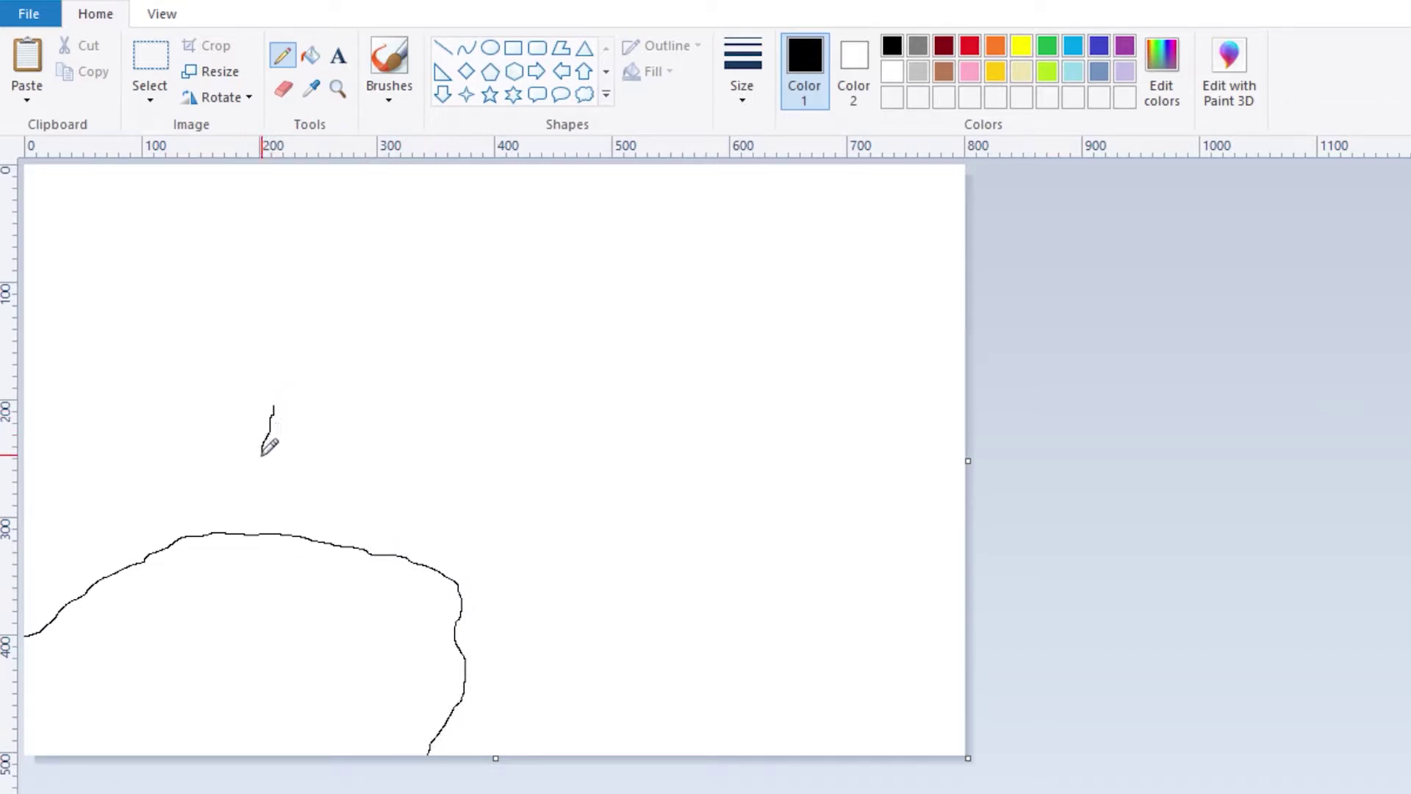
Draw the outline of a standing person with one raised fist on top of the cliff.
{"action": "mouse_move", "coordinate": [262, 455]}
{"action": "left_mouse_down"}
{"action": "mouse_move", "coordinate": [247, 531]}
{"action": "mouse_move", "coordinate": [268, 519]}
{"action": "mouse_move", "coordinate": [318, 464]}
{"action": "left_mouse_up"}
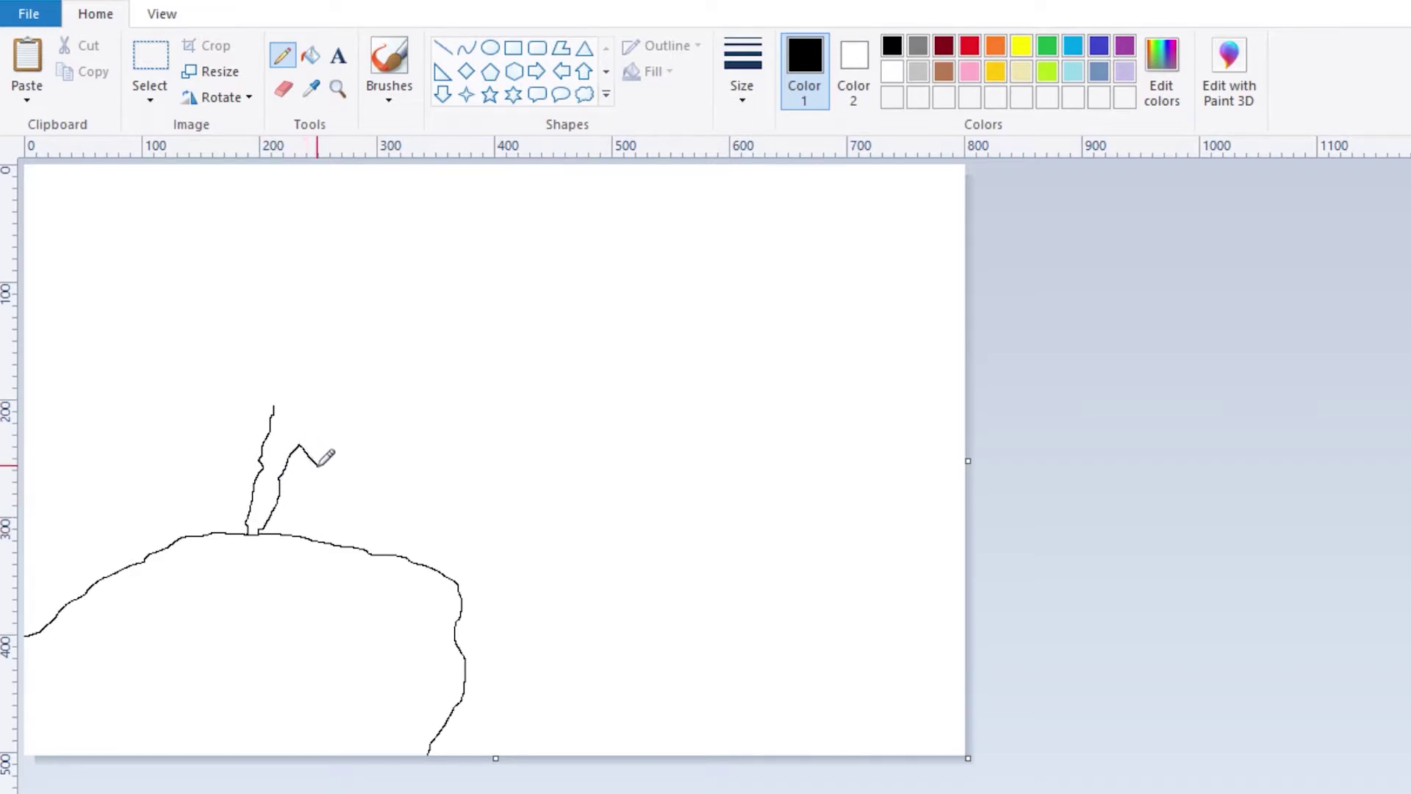
{"action": "left_click_drag", "start_coordinate": [337, 274], "coordinate": [312, 342]}
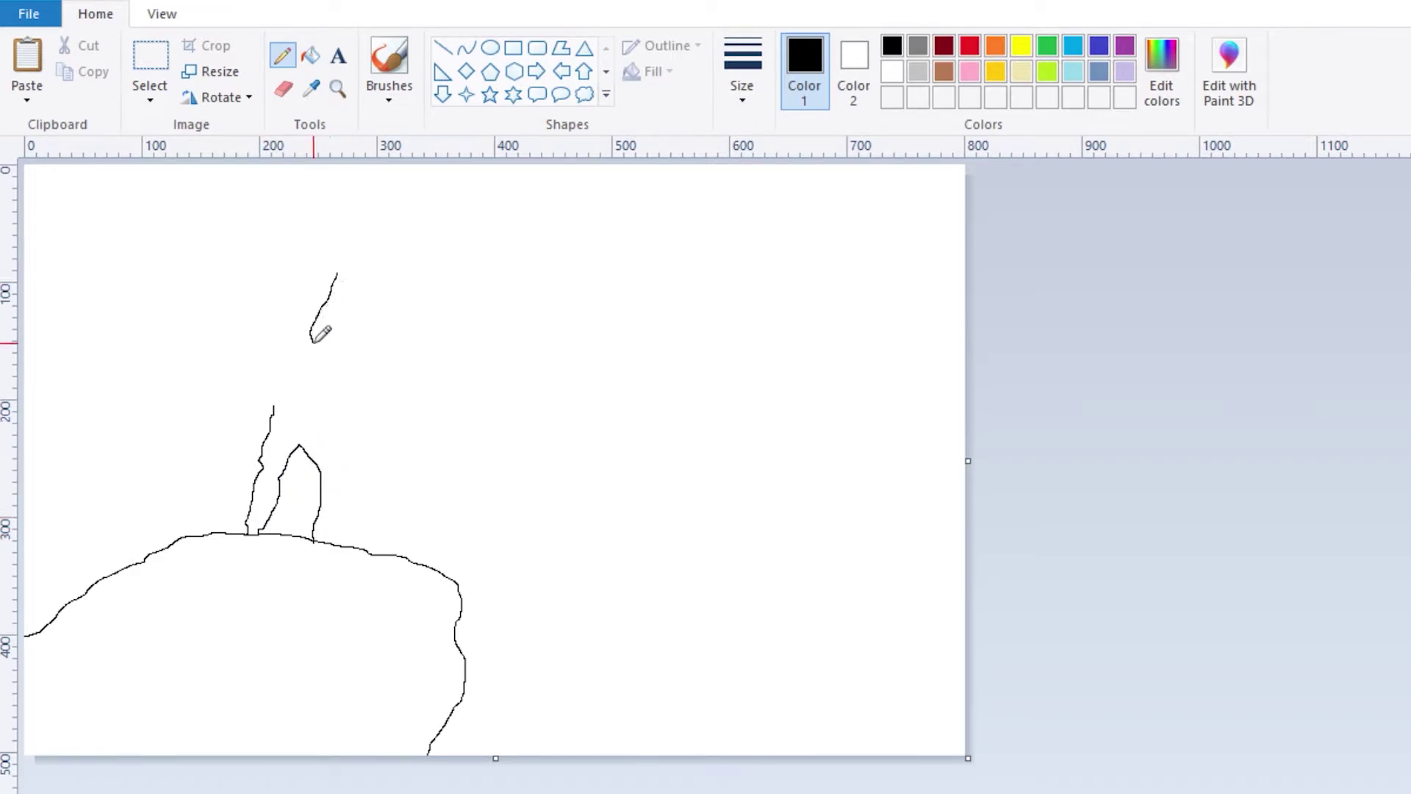
{"action": "left_click_drag", "start_coordinate": [328, 420], "coordinate": [337, 441]}
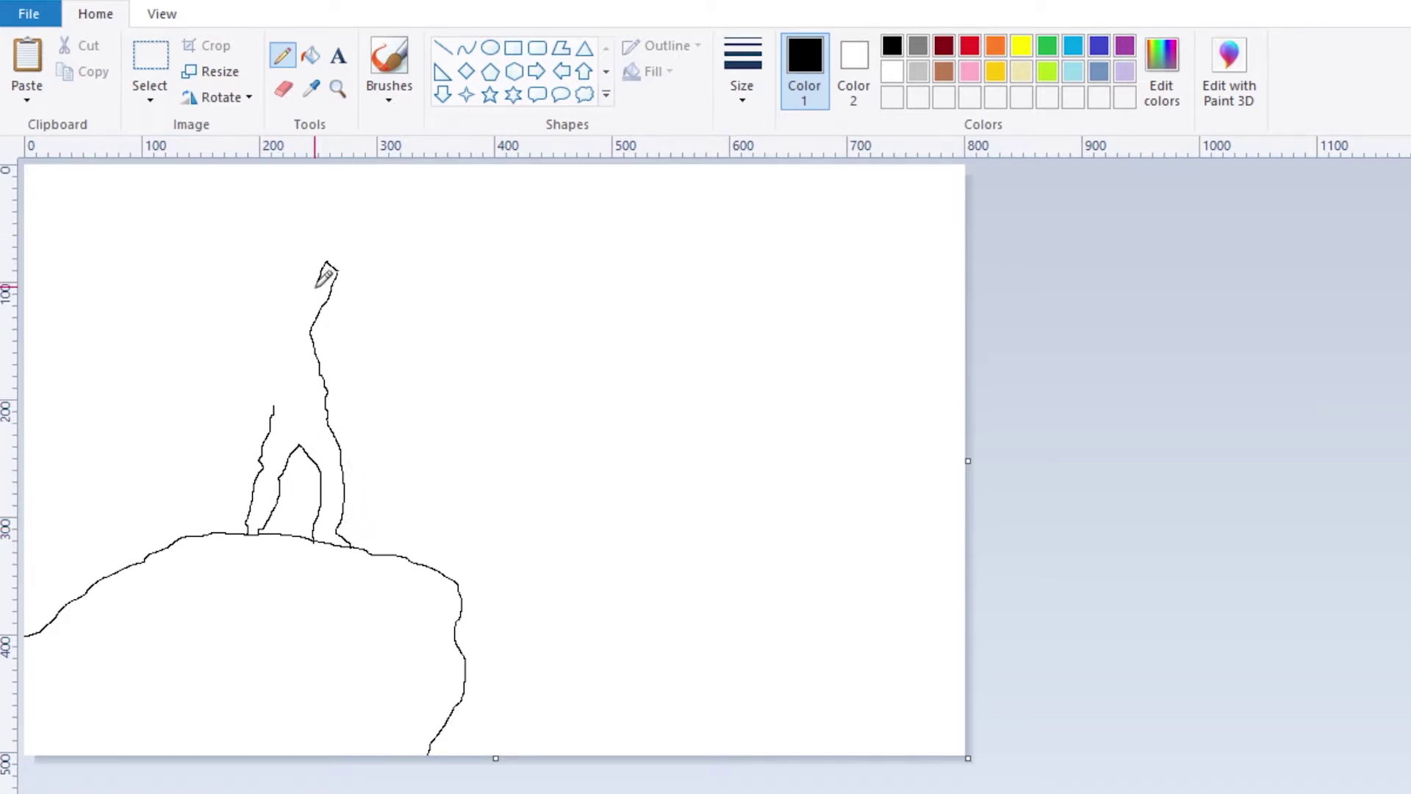
{"action": "left_click_drag", "start_coordinate": [292, 316], "coordinate": [266, 328]}
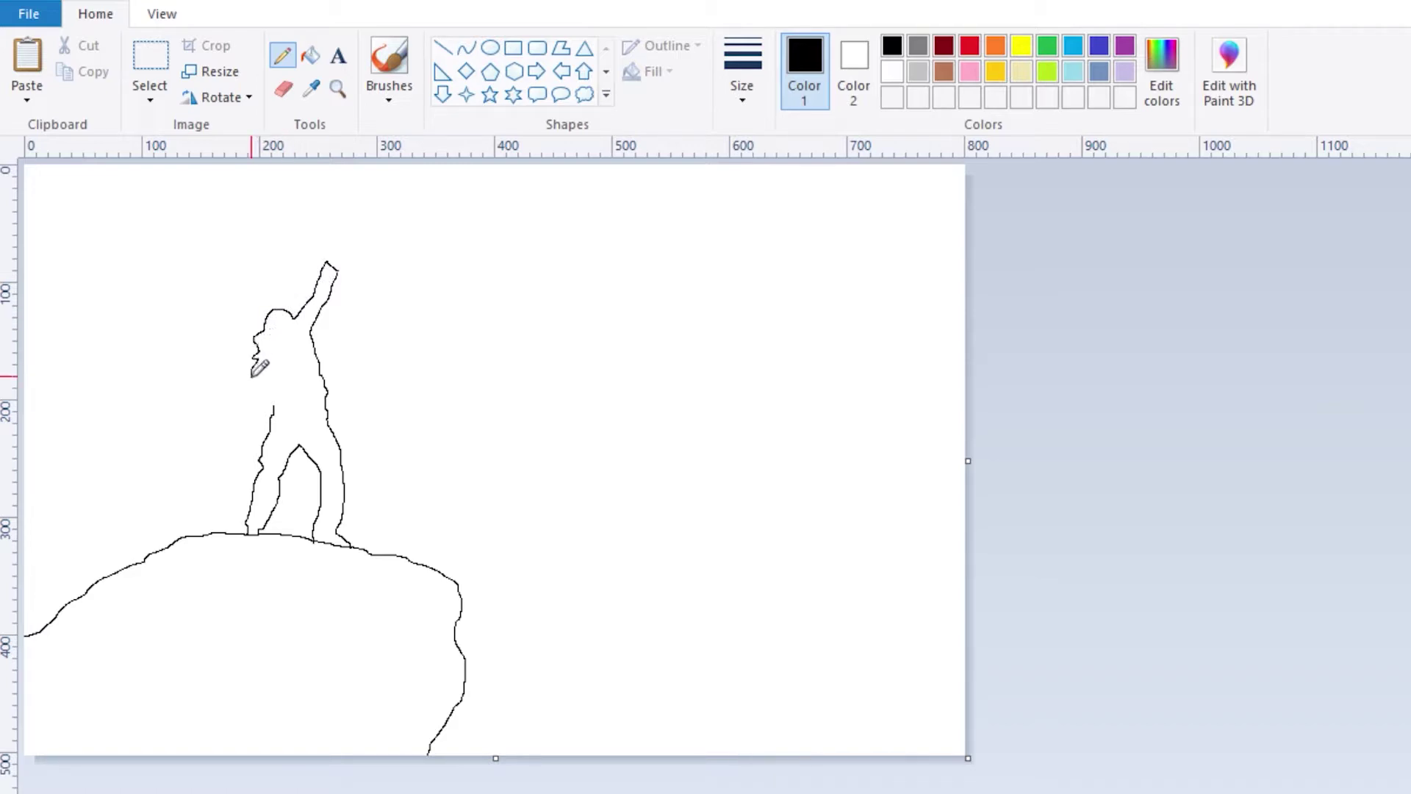
{"action": "mouse_move", "coordinate": [252, 375]}
{"action": "left_mouse_down"}
{"action": "mouse_move", "coordinate": [241, 424]}
{"action": "mouse_move", "coordinate": [254, 429]}
{"action": "left_mouse_up"}
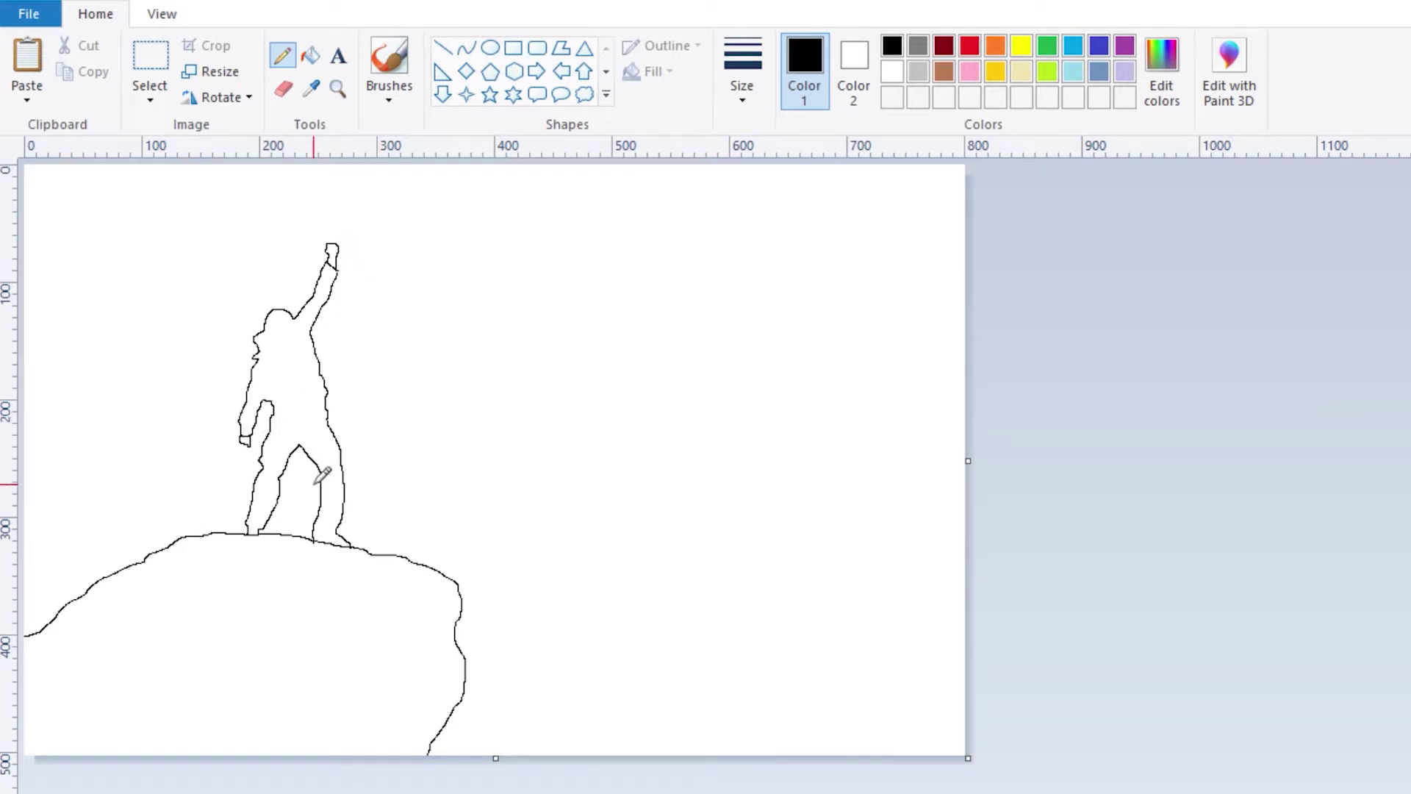
Fill the cliff, the person's body, the lowered hand and the raised fist with black.
{"action": "left_click", "coordinate": [310, 55]}
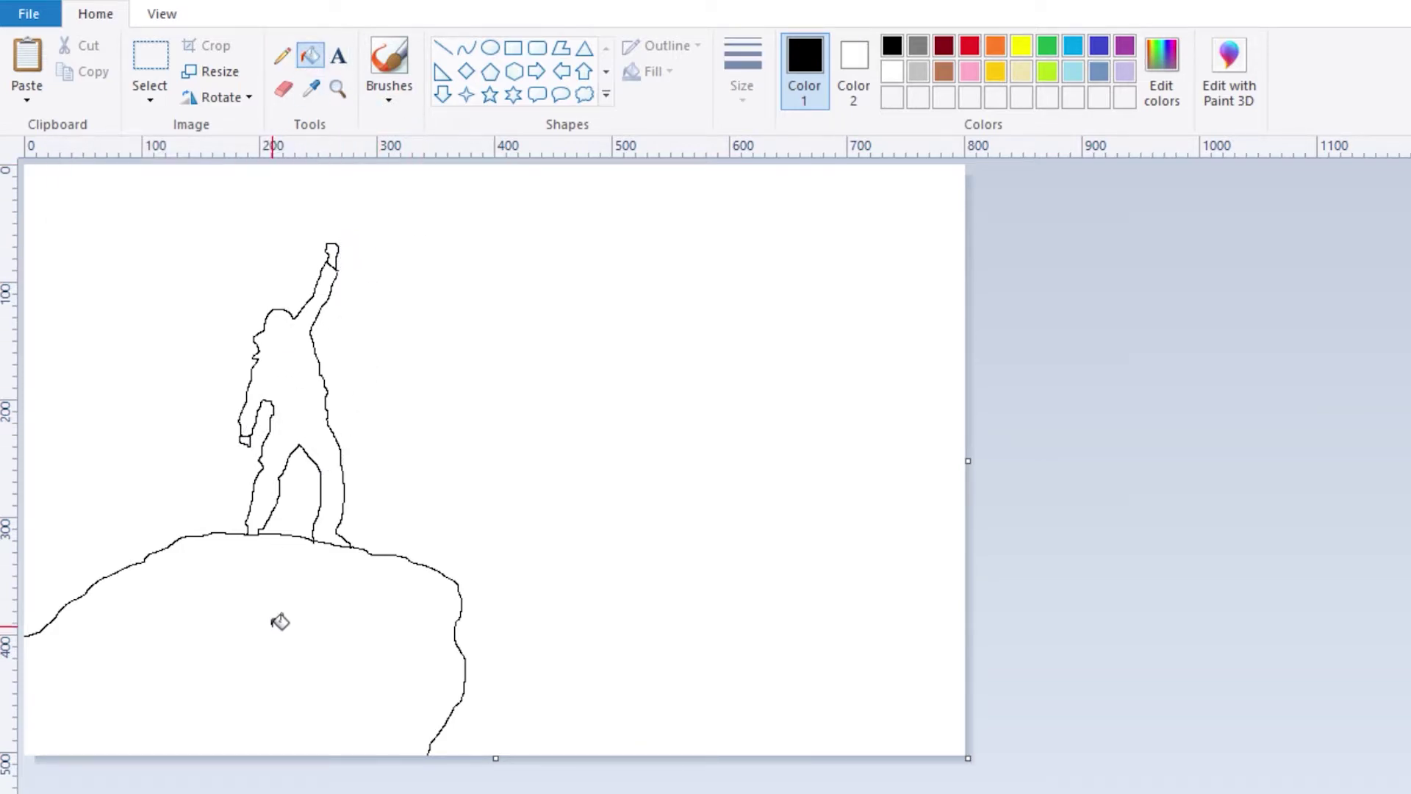
{"action": "left_click", "coordinate": [279, 621]}
{"action": "left_click", "coordinate": [250, 441]}
{"action": "left_click", "coordinate": [333, 254]}
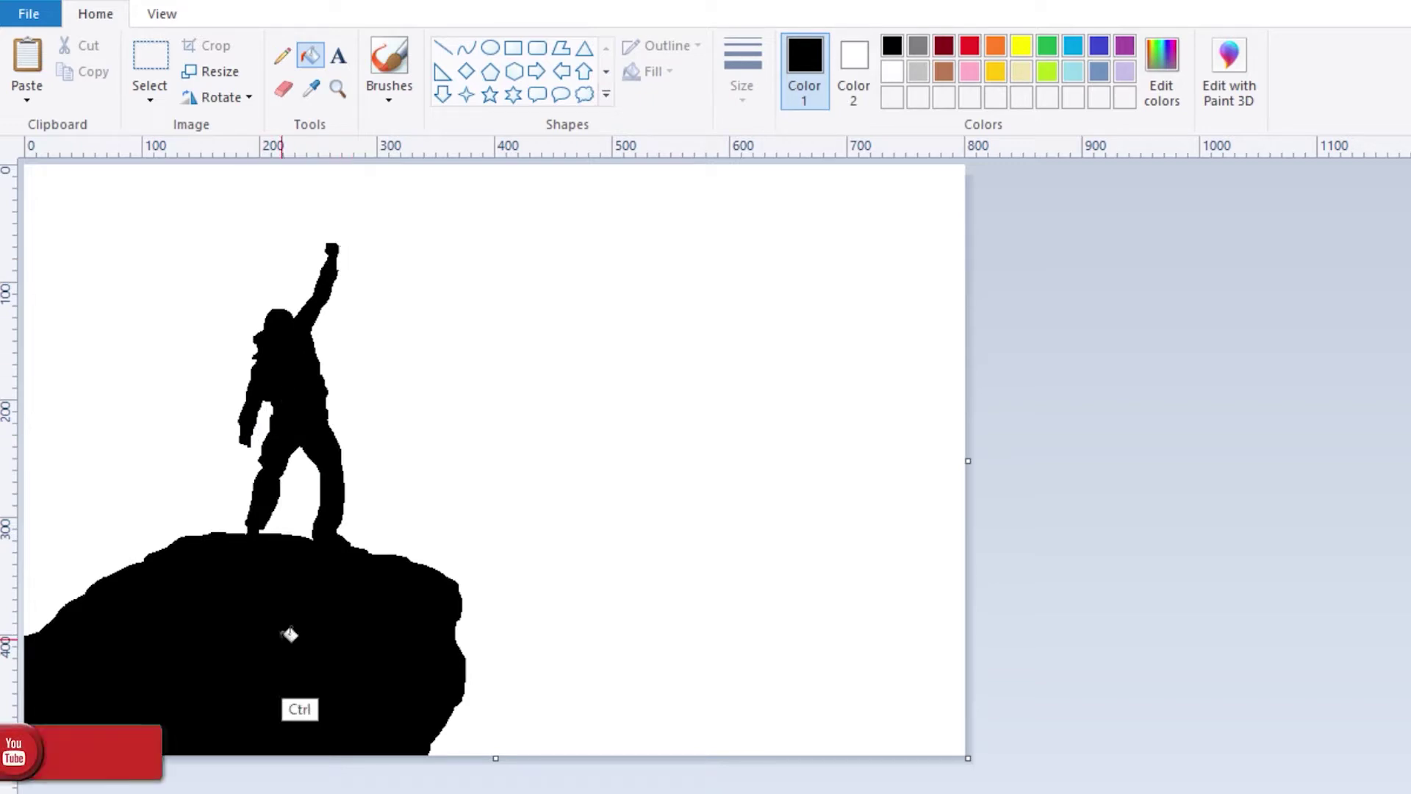
Paste the gradient sun and place it in the upper part of the canvas, to the right of the person.
{"action": "key", "text": "ctrl+v"}
{"action": "left_click_drag", "start_coordinate": [186, 312], "coordinate": [693, 359]}
{"action": "left_click", "coordinate": [465, 214]}
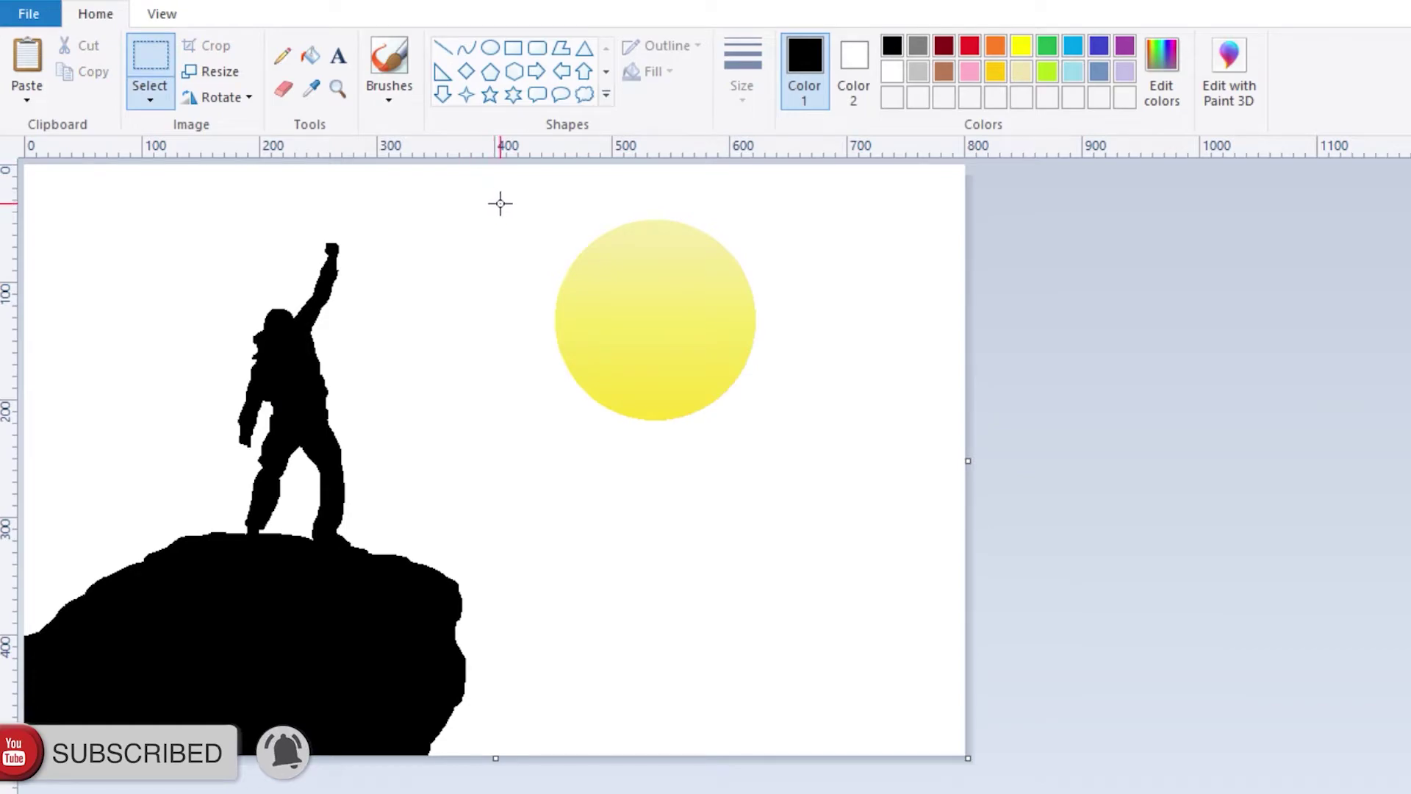
Cut the silhouette of the person and cliff, and move the gradient sun to the upper-left area of the canvas.
{"action": "left_click_drag", "start_coordinate": [500, 203], "coordinate": [19, 780]}
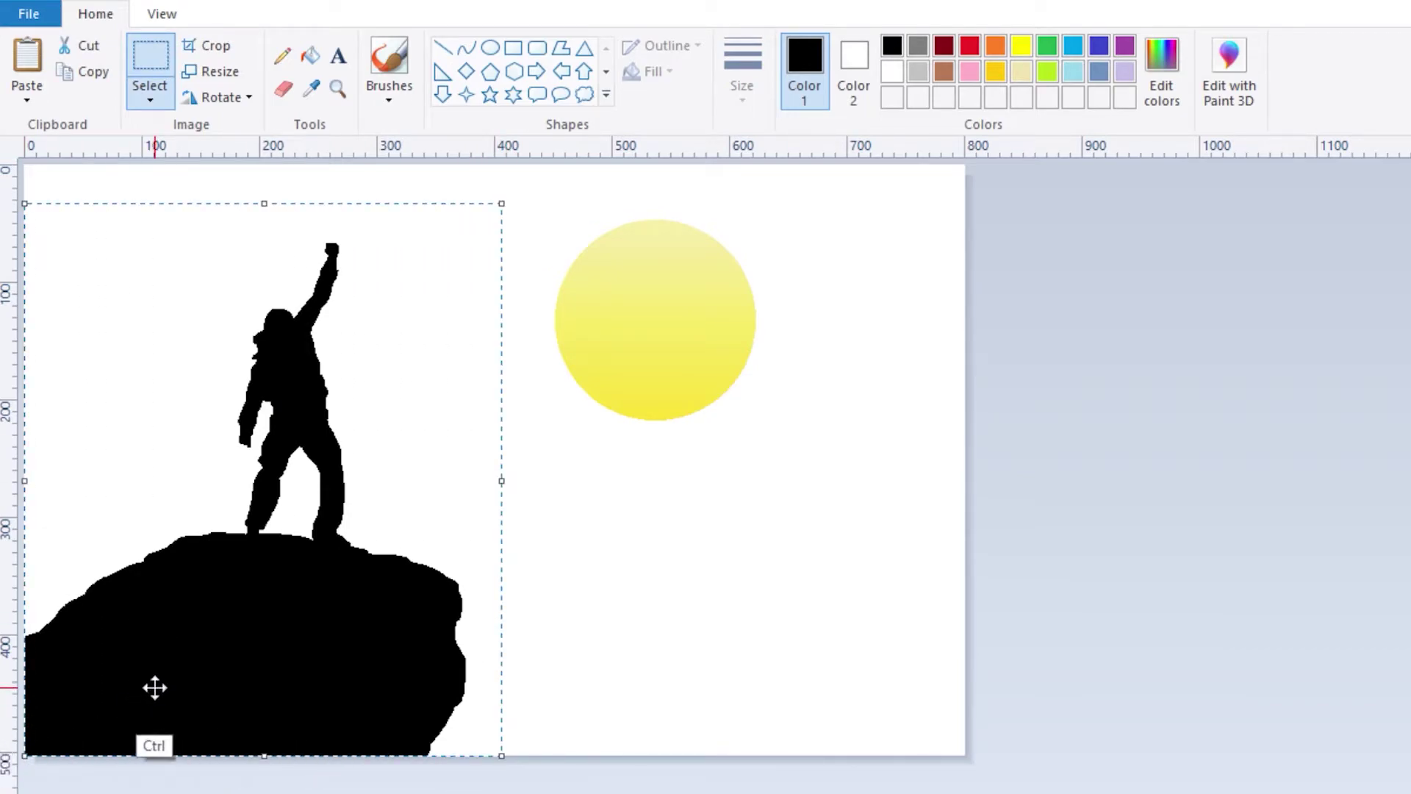
{"action": "right_click", "coordinate": [33, 331]}
{"action": "left_click", "coordinate": [108, 347]}
{"action": "left_click_drag", "start_coordinate": [490, 192], "coordinate": [809, 475]}
{"action": "left_click_drag", "start_coordinate": [695, 369], "coordinate": [331, 314]}
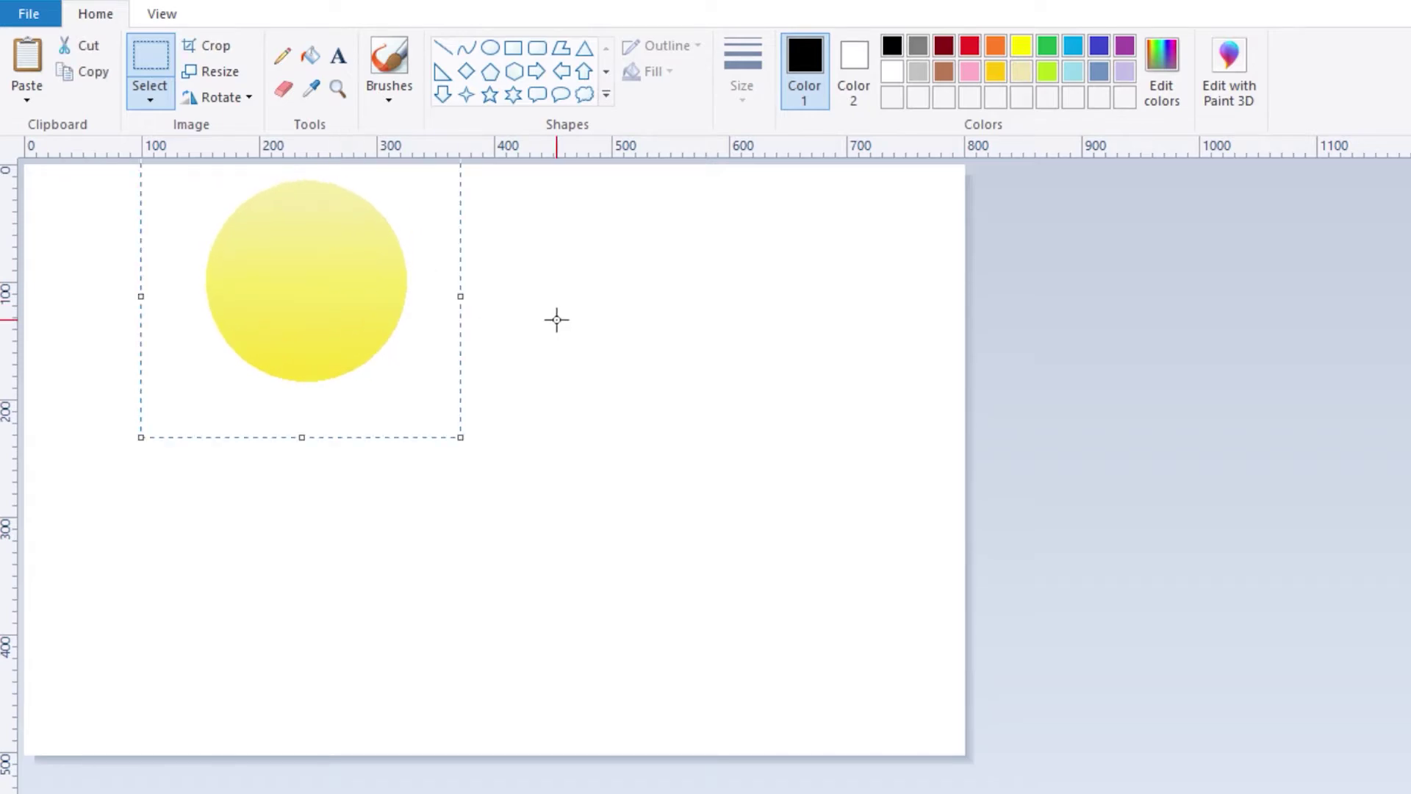
Paste the silhouette over the gradient sun and cut the combined artwork from the canvas.
{"action": "left_click", "coordinate": [554, 318]}
{"action": "left_click", "coordinate": [36, 74]}
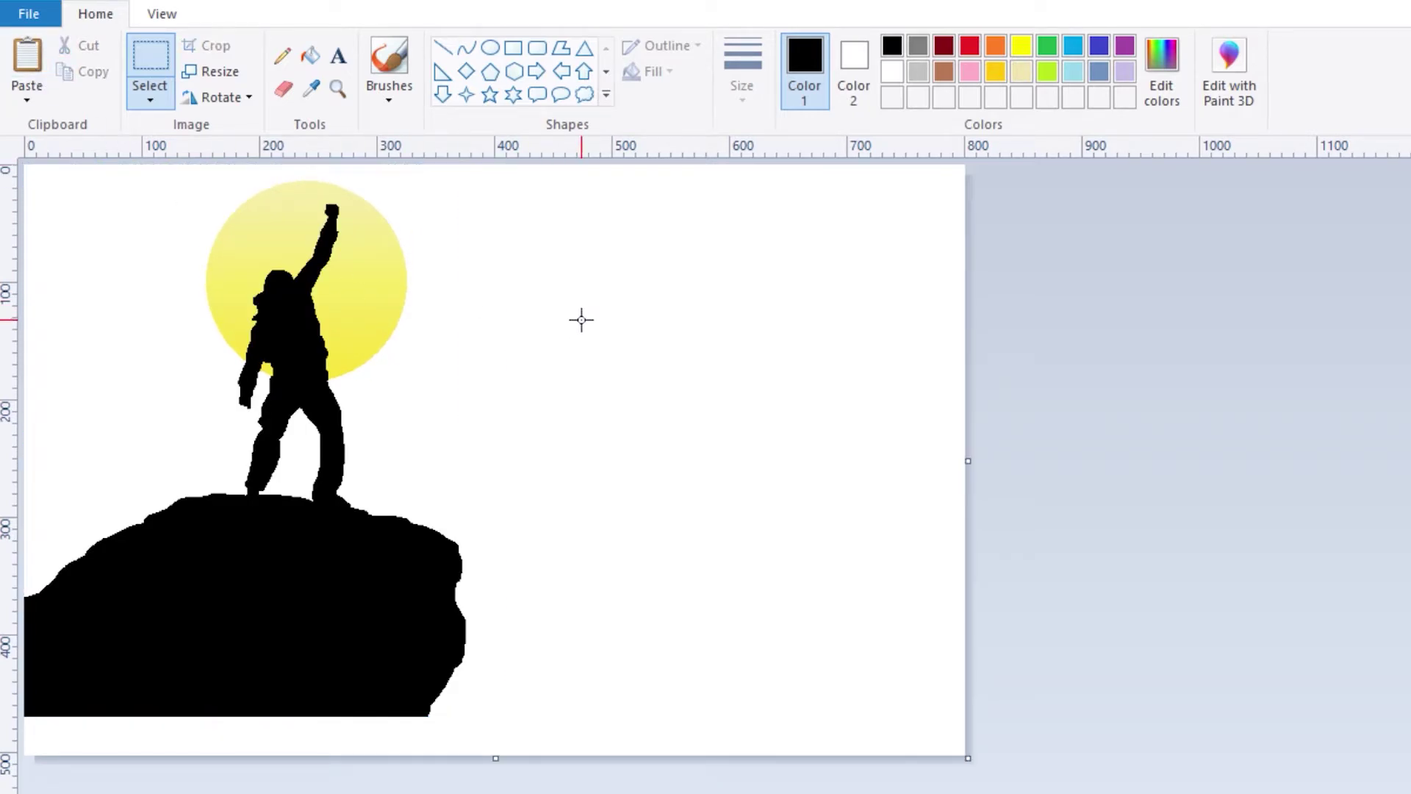
{"action": "left_click_drag", "start_coordinate": [684, 166], "coordinate": [21, 759]}
{"action": "right_click", "coordinate": [145, 574]}
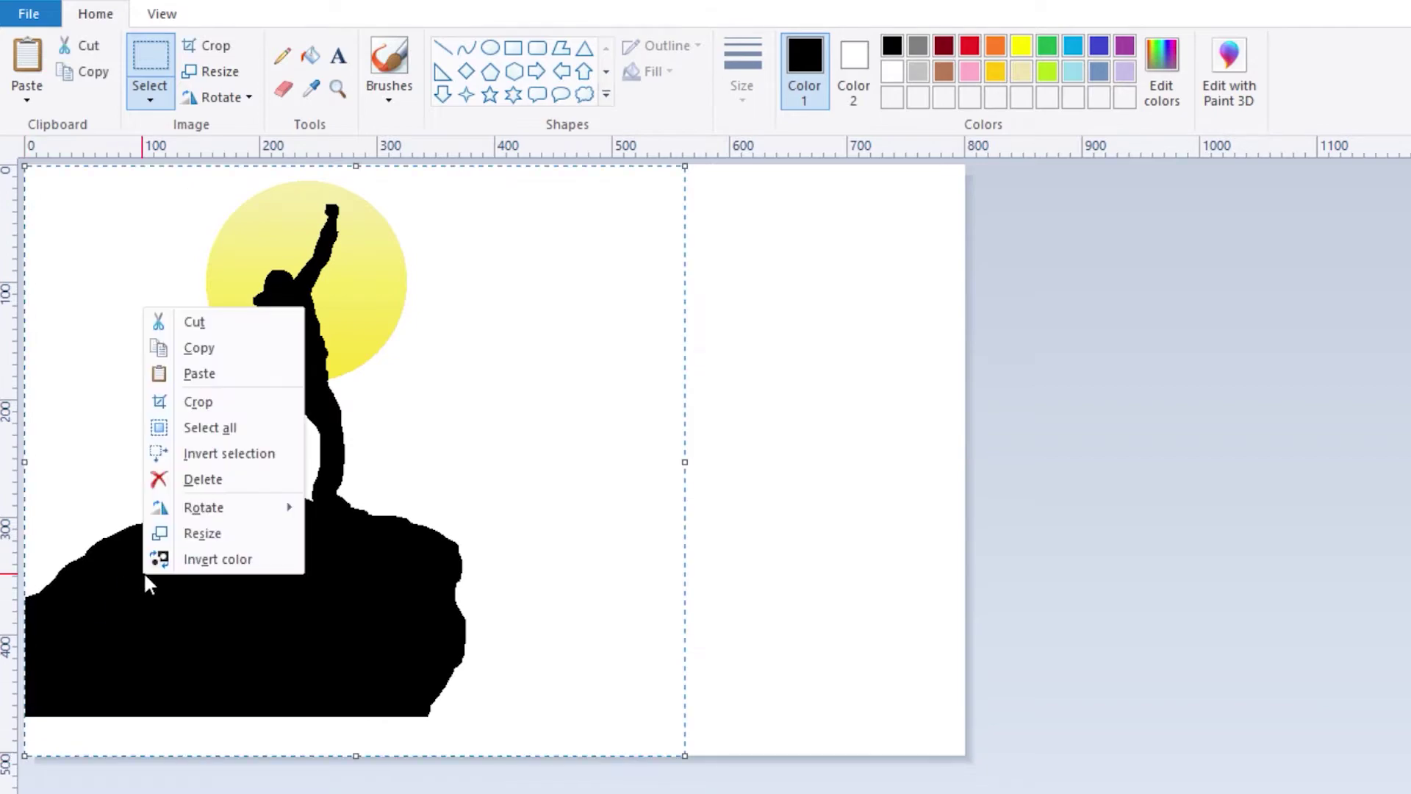
{"action": "left_click", "coordinate": [213, 322]}
Narrow the canvas to about 605 px and fill its lower-left corner with indigo below a diagonal line.
{"action": "left_click_drag", "start_coordinate": [968, 758], "coordinate": [737, 755]}
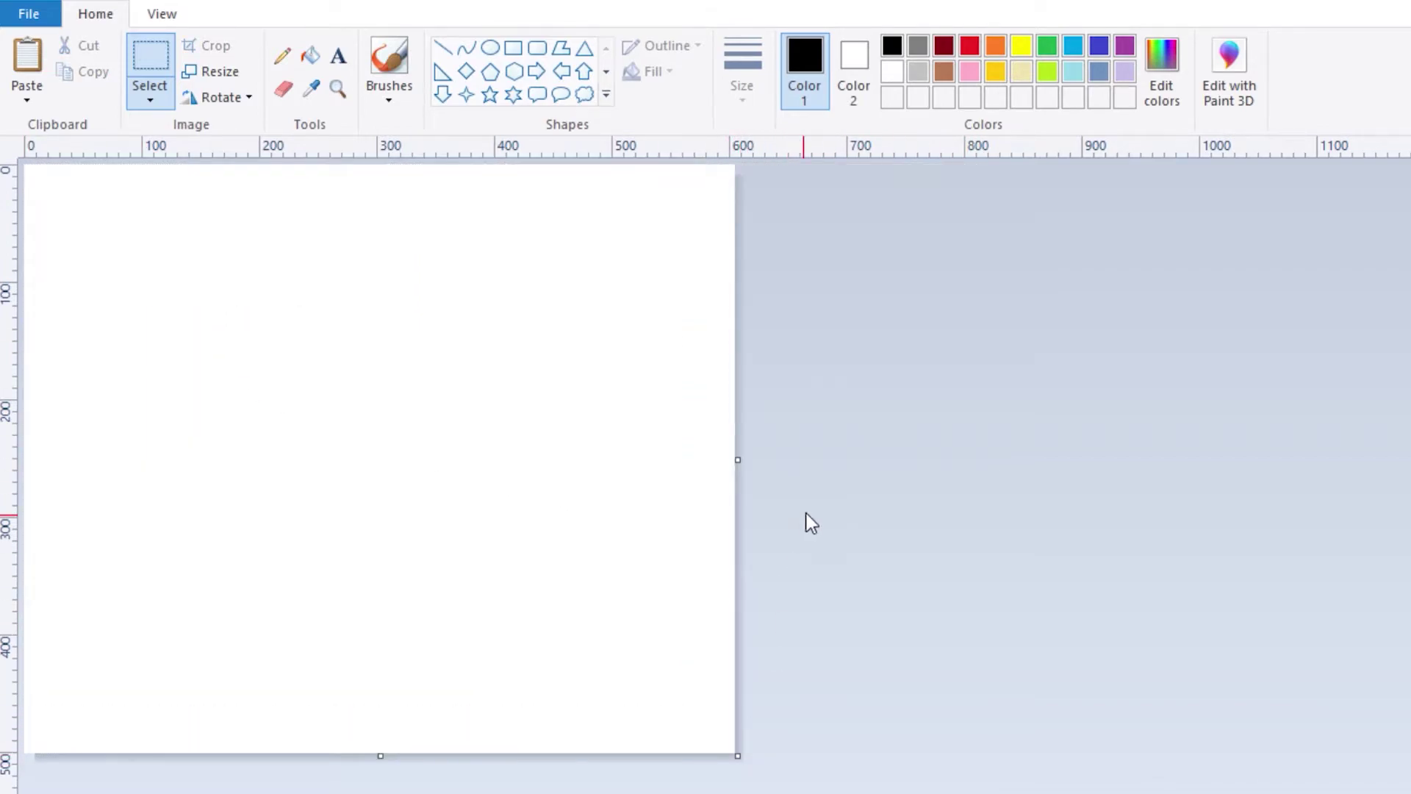
{"action": "left_click", "coordinate": [442, 48]}
{"action": "left_click", "coordinate": [1099, 47]}
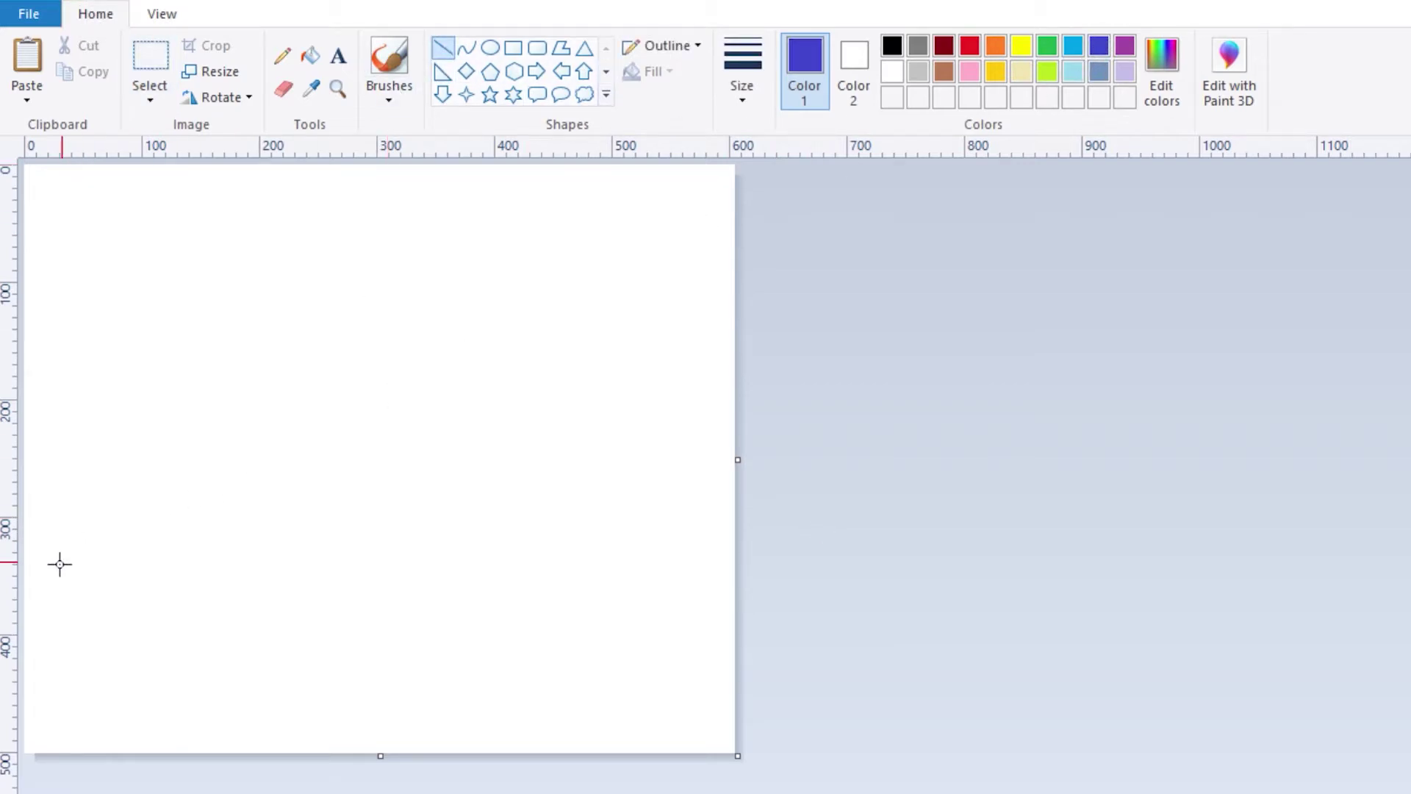
{"action": "left_click_drag", "start_coordinate": [25, 580], "coordinate": [240, 752]}
{"action": "left_click", "coordinate": [310, 55]}
{"action": "left_click", "coordinate": [68, 669]}
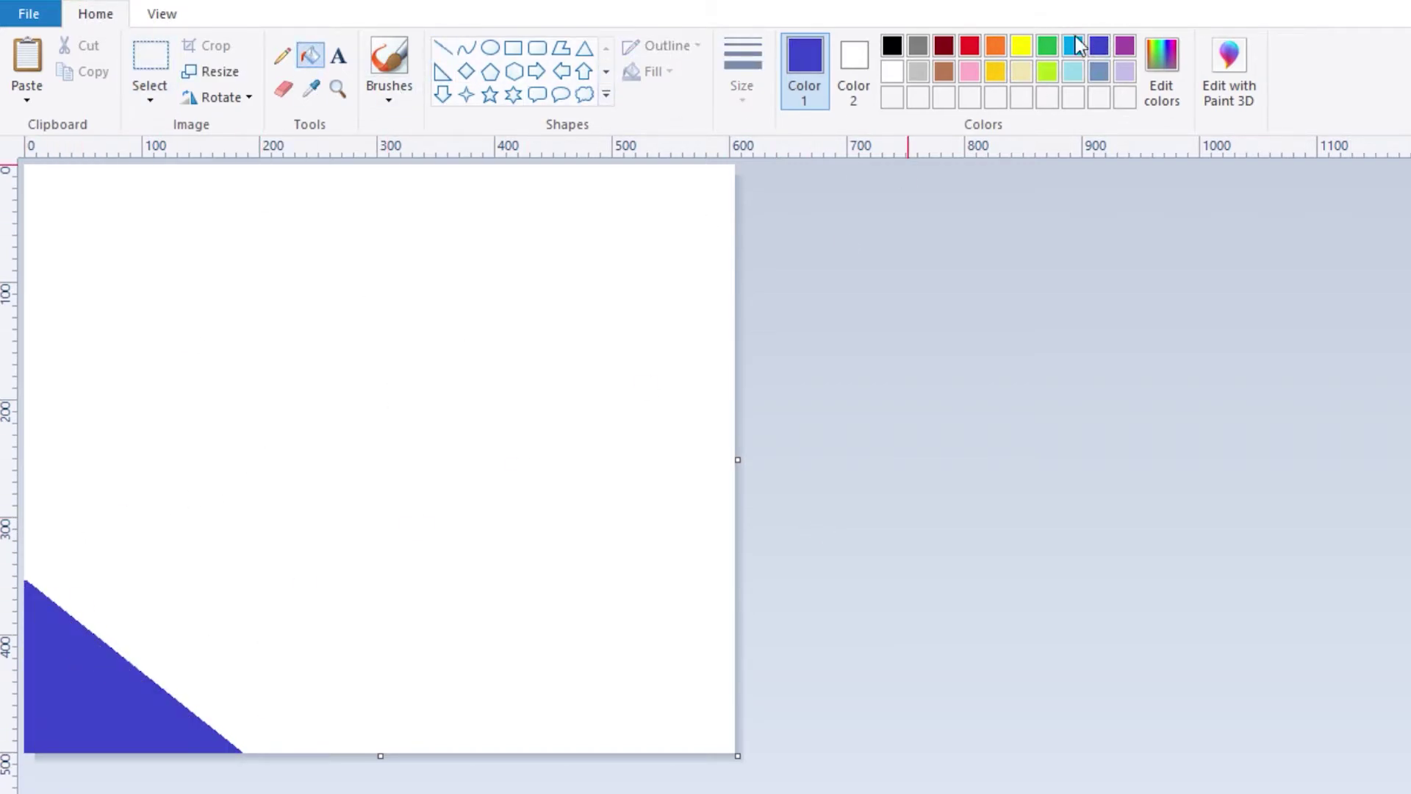
Draw a purple diagonal line above the indigo corner and fill the band between them with purple.
{"action": "left_click", "coordinate": [1127, 52]}
{"action": "left_click", "coordinate": [442, 48]}
{"action": "left_click_drag", "start_coordinate": [25, 449], "coordinate": [425, 769]}
{"action": "left_click", "coordinate": [310, 55]}
{"action": "left_click", "coordinate": [152, 571]}
Add a turquoise diagonal band above the purple one by drawing its edge line and filling it.
{"action": "left_click", "coordinate": [1072, 46]}
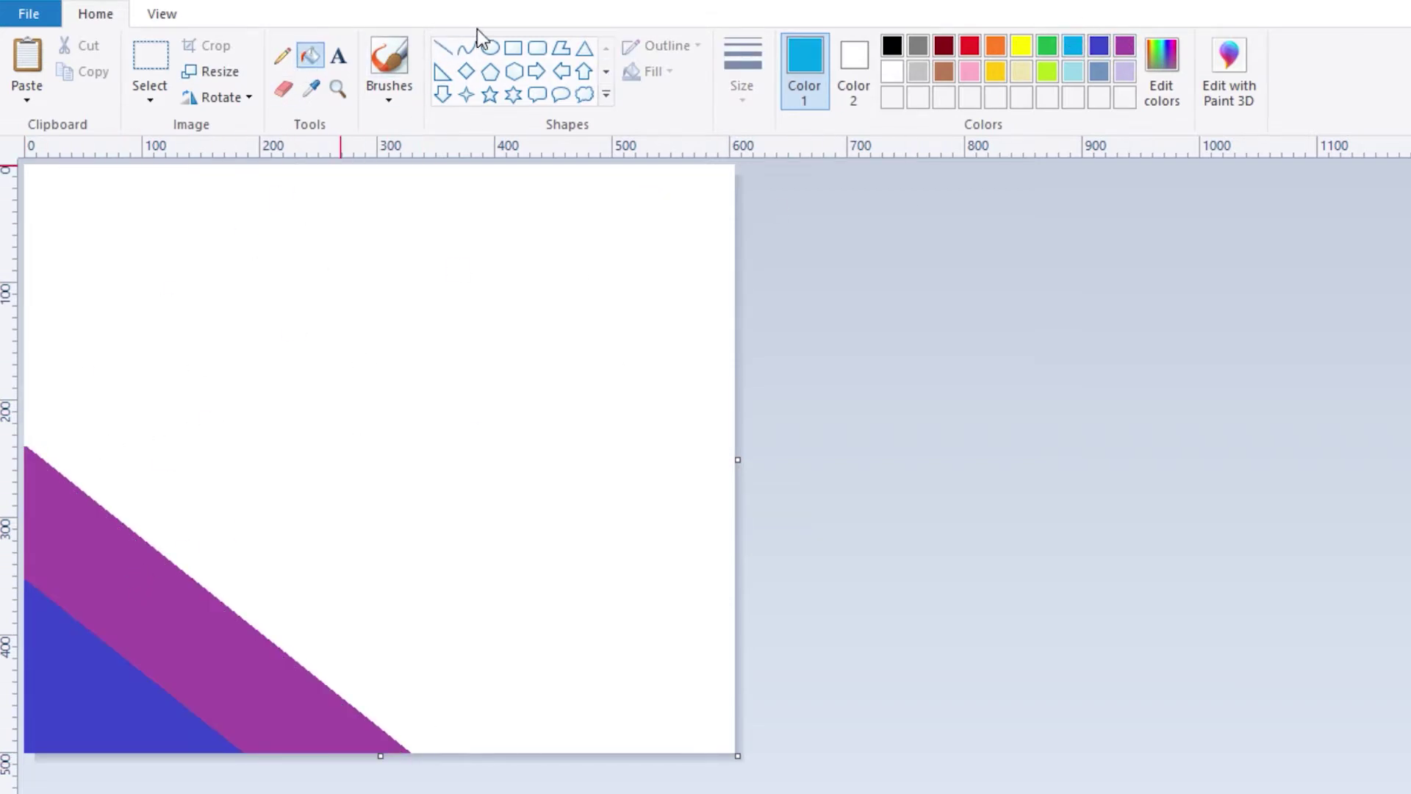
{"action": "left_click", "coordinate": [442, 48]}
{"action": "left_click_drag", "start_coordinate": [28, 343], "coordinate": [568, 764]}
{"action": "left_click", "coordinate": [311, 55]}
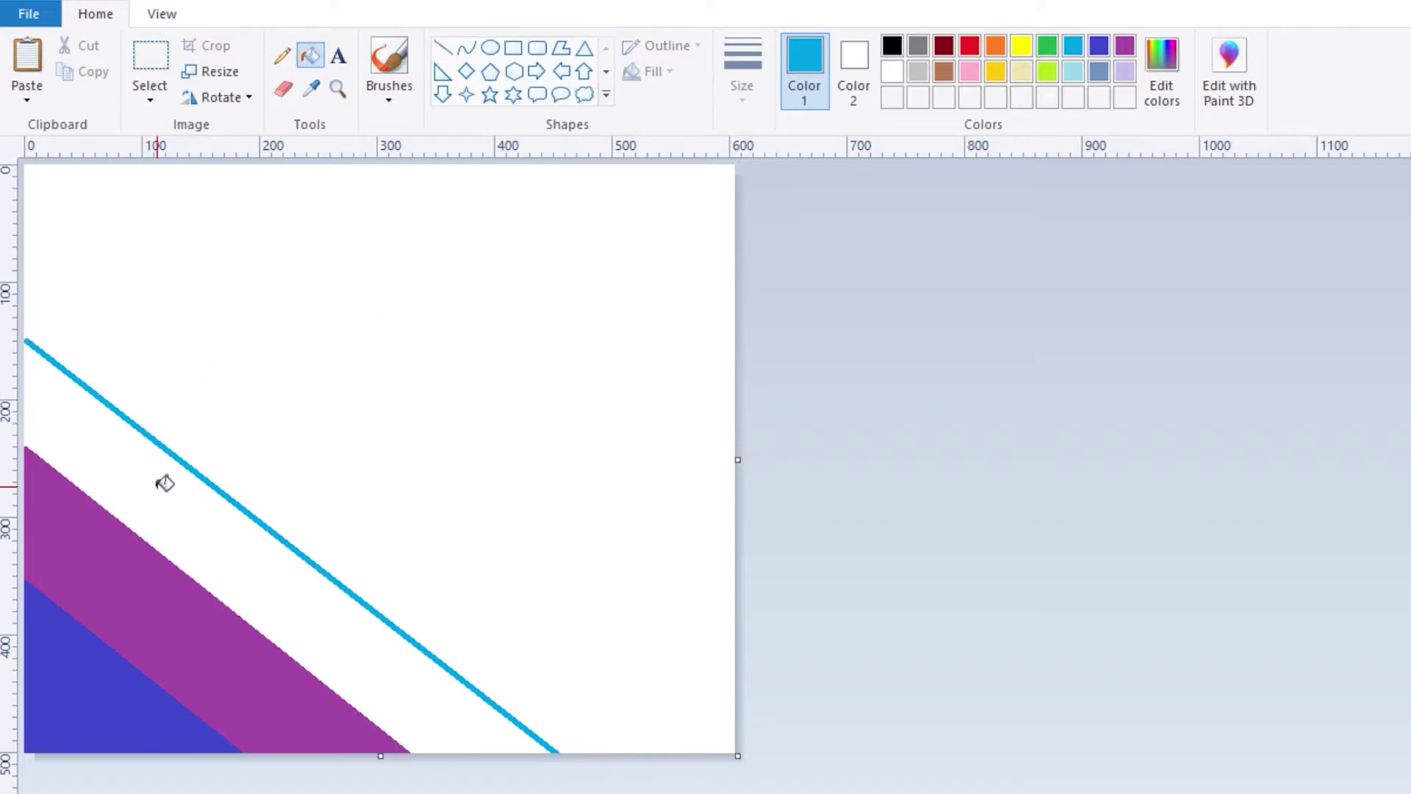
{"action": "left_click", "coordinate": [165, 482]}
Add a light turquoise diagonal band above the turquoise one, bounded by a line and filled.
{"action": "left_click", "coordinate": [1073, 71]}
{"action": "left_click", "coordinate": [443, 48]}
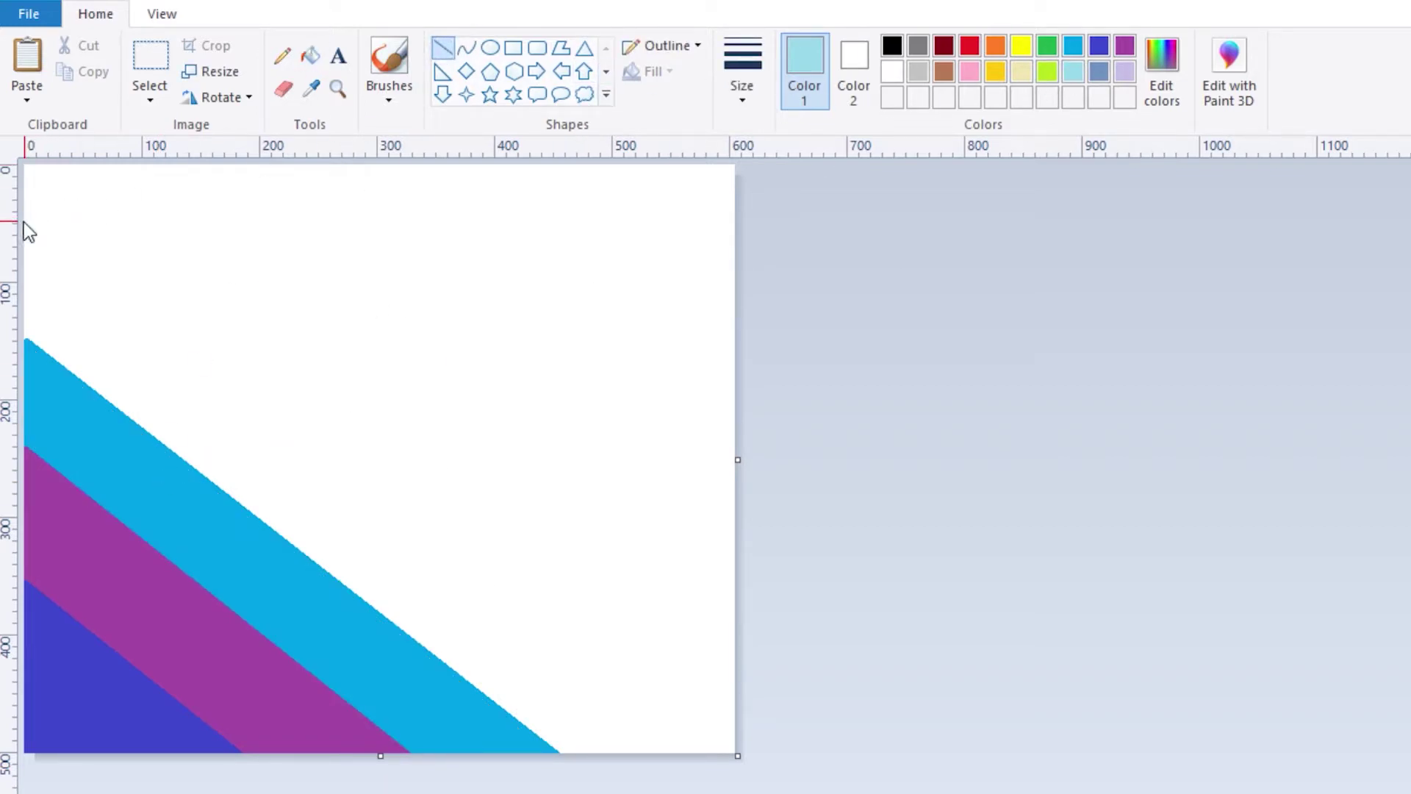
{"action": "left_click_drag", "start_coordinate": [25, 221], "coordinate": [742, 750]}
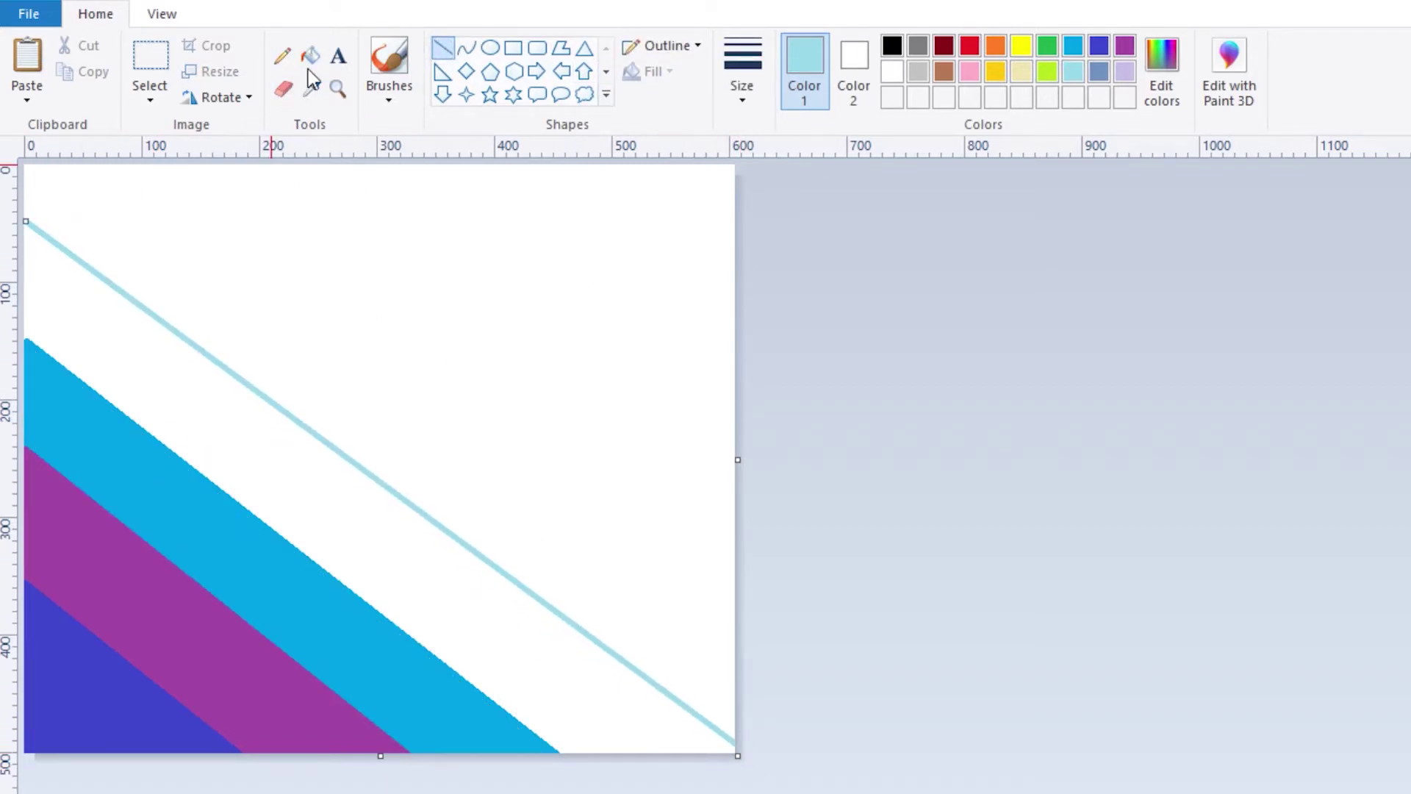
{"action": "left_click", "coordinate": [310, 55]}
{"action": "left_click", "coordinate": [227, 425]}
Draw a yellow diagonal line above the light turquoise band and fill the area between with yellow.
{"action": "left_click", "coordinate": [1021, 45]}
{"action": "left_click", "coordinate": [443, 48]}
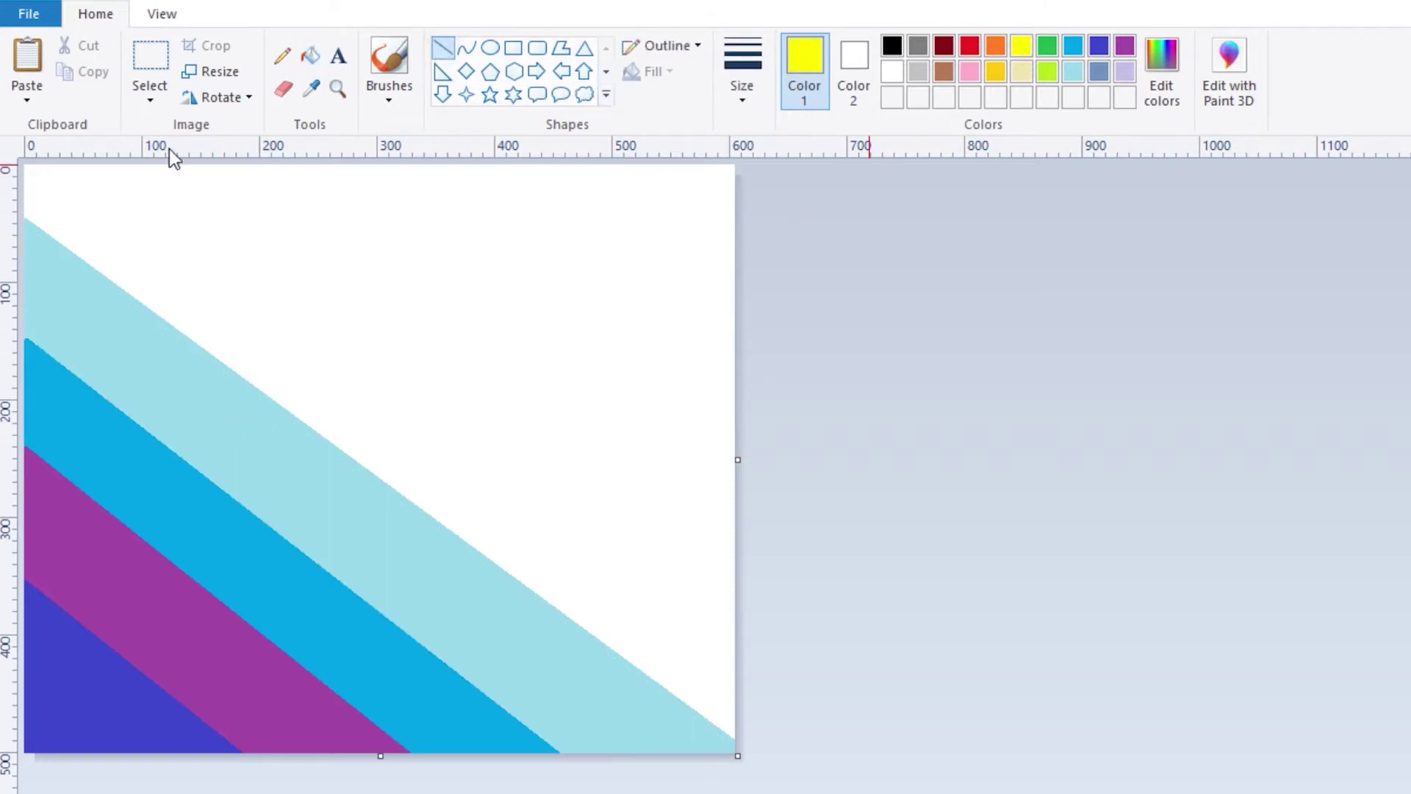
{"action": "mouse_move", "coordinate": [137, 167]}
{"action": "left_mouse_down"}
{"action": "mouse_move", "coordinate": [362, 309]}
{"action": "mouse_move", "coordinate": [787, 655]}
{"action": "mouse_move", "coordinate": [808, 638]}
{"action": "left_mouse_up"}
{"action": "left_click", "coordinate": [310, 55]}
{"action": "left_click", "coordinate": [416, 382]}
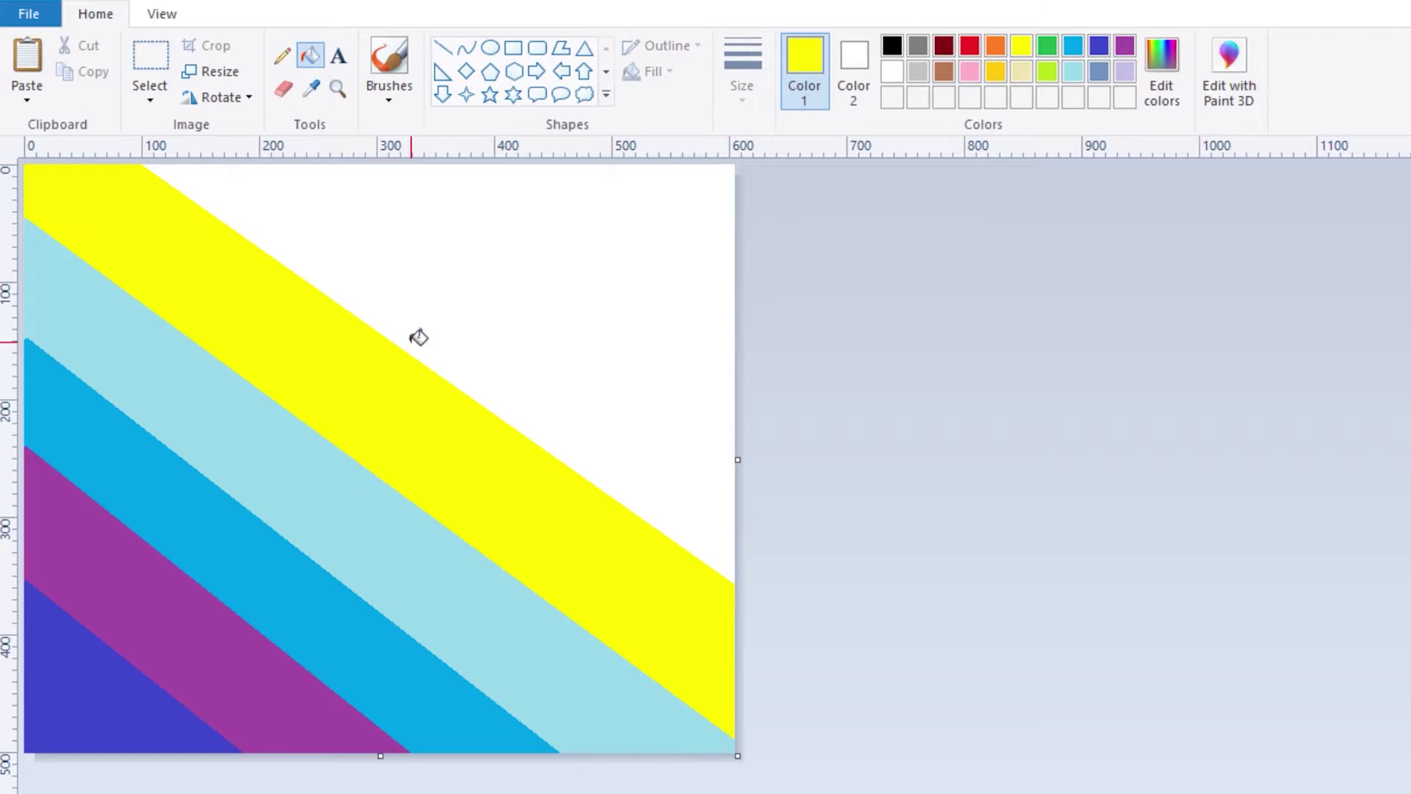
Add a gold diagonal band above the yellow one by drawing its edge line and filling it.
{"action": "left_click", "coordinate": [995, 71]}
{"action": "left_click", "coordinate": [443, 50]}
{"action": "left_click_drag", "start_coordinate": [318, 165], "coordinate": [759, 466]}
{"action": "left_click", "coordinate": [310, 55]}
{"action": "left_click", "coordinate": [502, 303]}
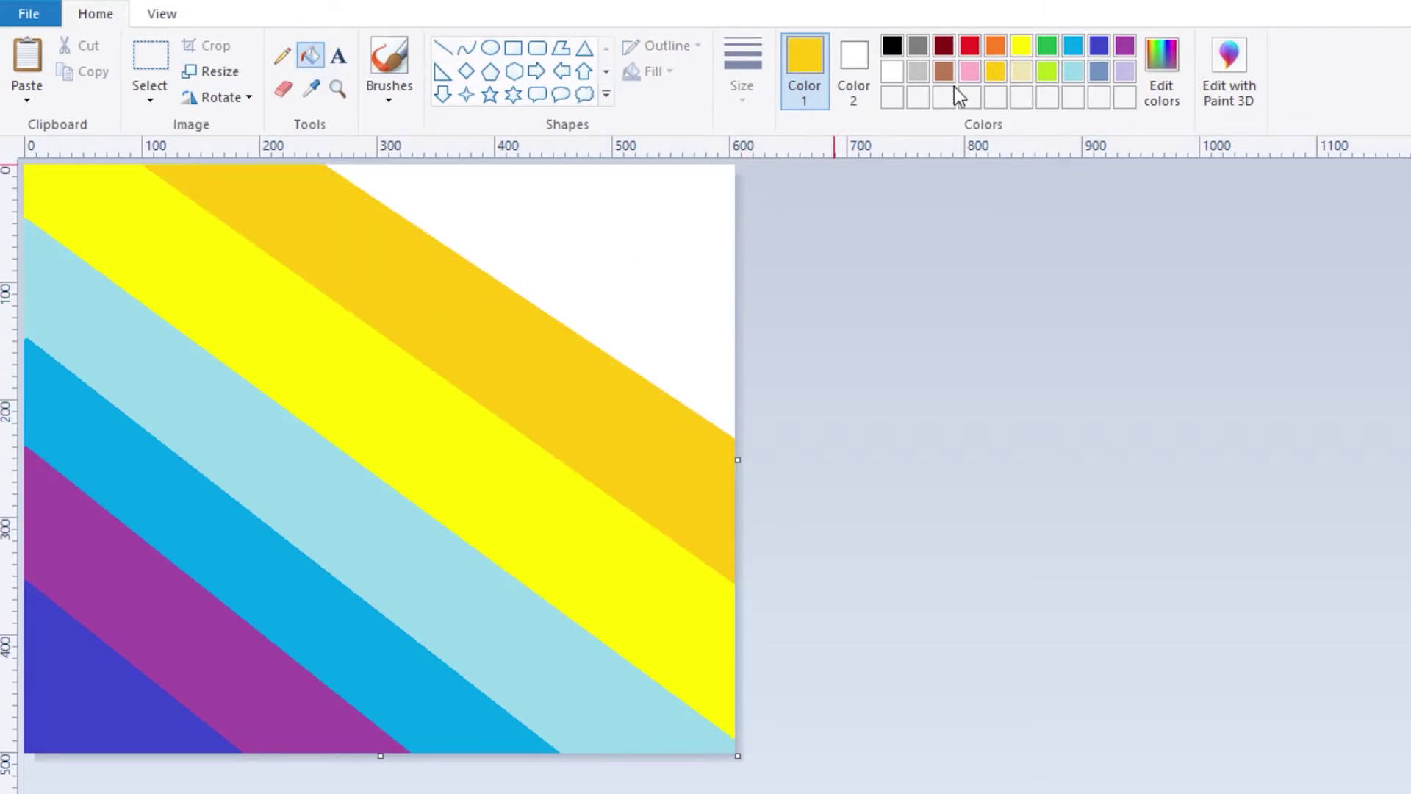
Add an orange diagonal band above the gold one and fill the remaining upper-right corner with red.
{"action": "left_click", "coordinate": [995, 46]}
{"action": "left_click", "coordinate": [443, 48]}
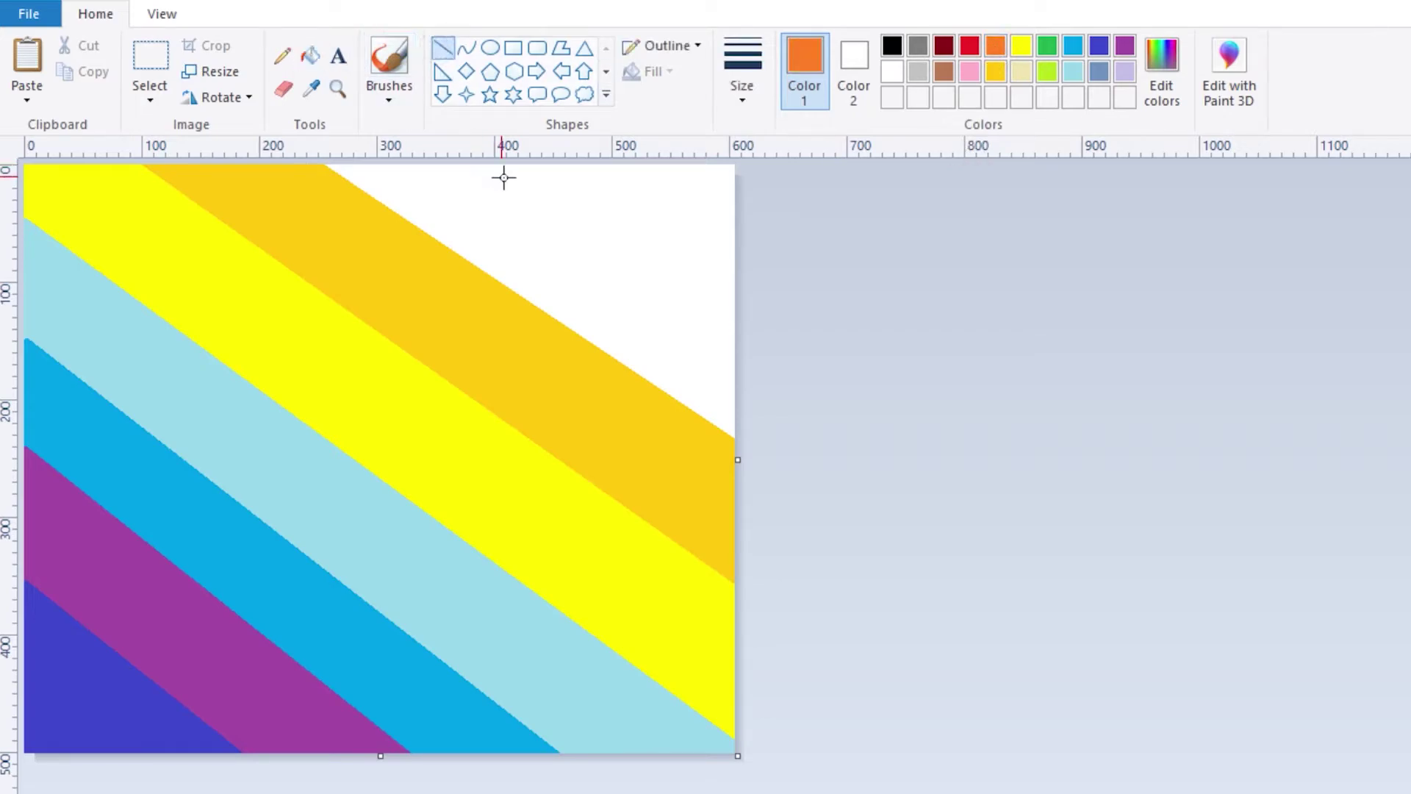
{"action": "left_click_drag", "start_coordinate": [491, 166], "coordinate": [775, 350]}
{"action": "left_click", "coordinate": [310, 55]}
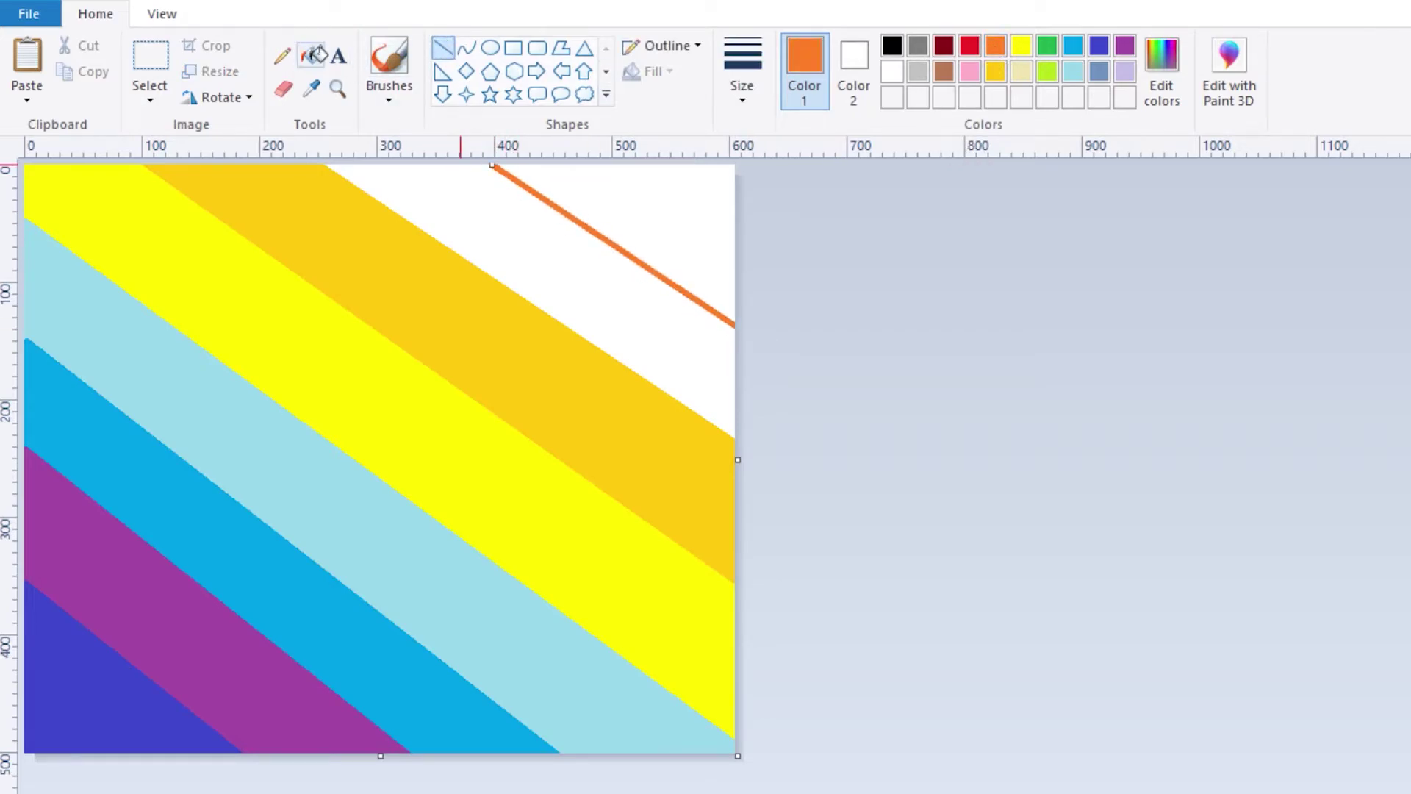
{"action": "left_click", "coordinate": [561, 259]}
{"action": "left_click", "coordinate": [970, 46]}
{"action": "left_click", "coordinate": [671, 195]}
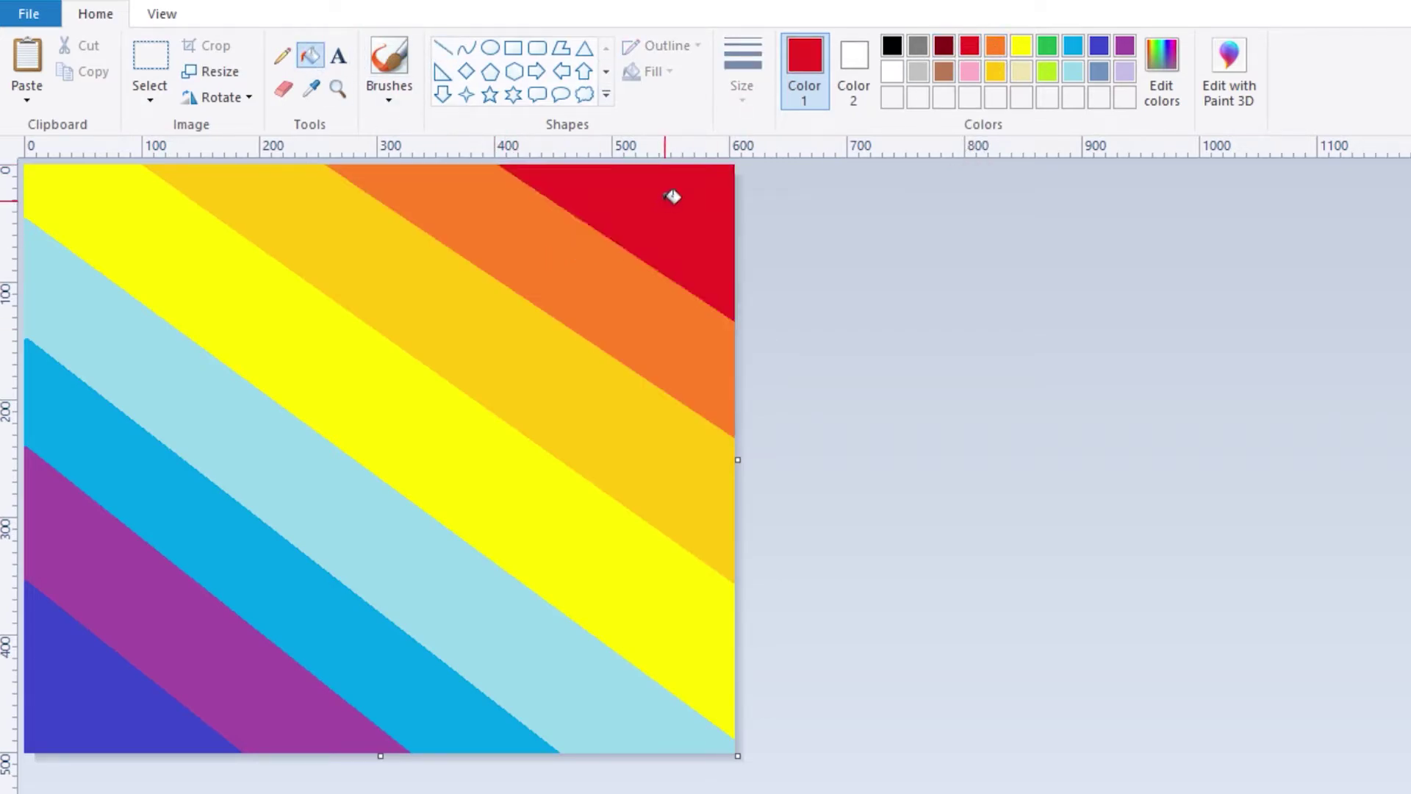
Resize the striped image to 1% of its width twice, without maintaining the aspect ratio.
{"action": "left_click", "coordinate": [221, 72]}
{"action": "left_click", "coordinate": [82, 290]}
{"action": "left_click_drag", "start_coordinate": [309, 195], "coordinate": [230, 201]}
{"action": "type", "text": "5"}
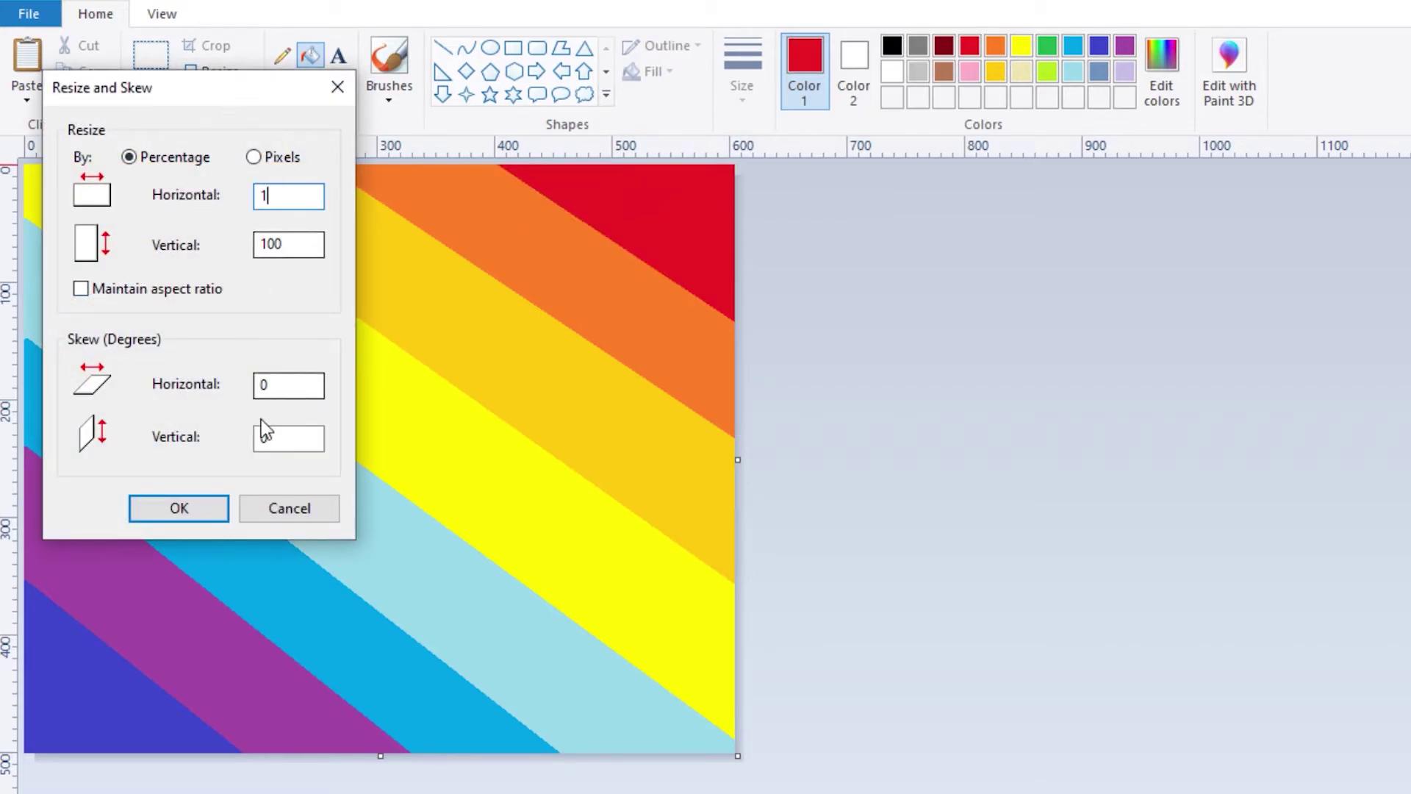
{"action": "left_click", "coordinate": [147, 507]}
{"action": "left_click", "coordinate": [215, 71]}
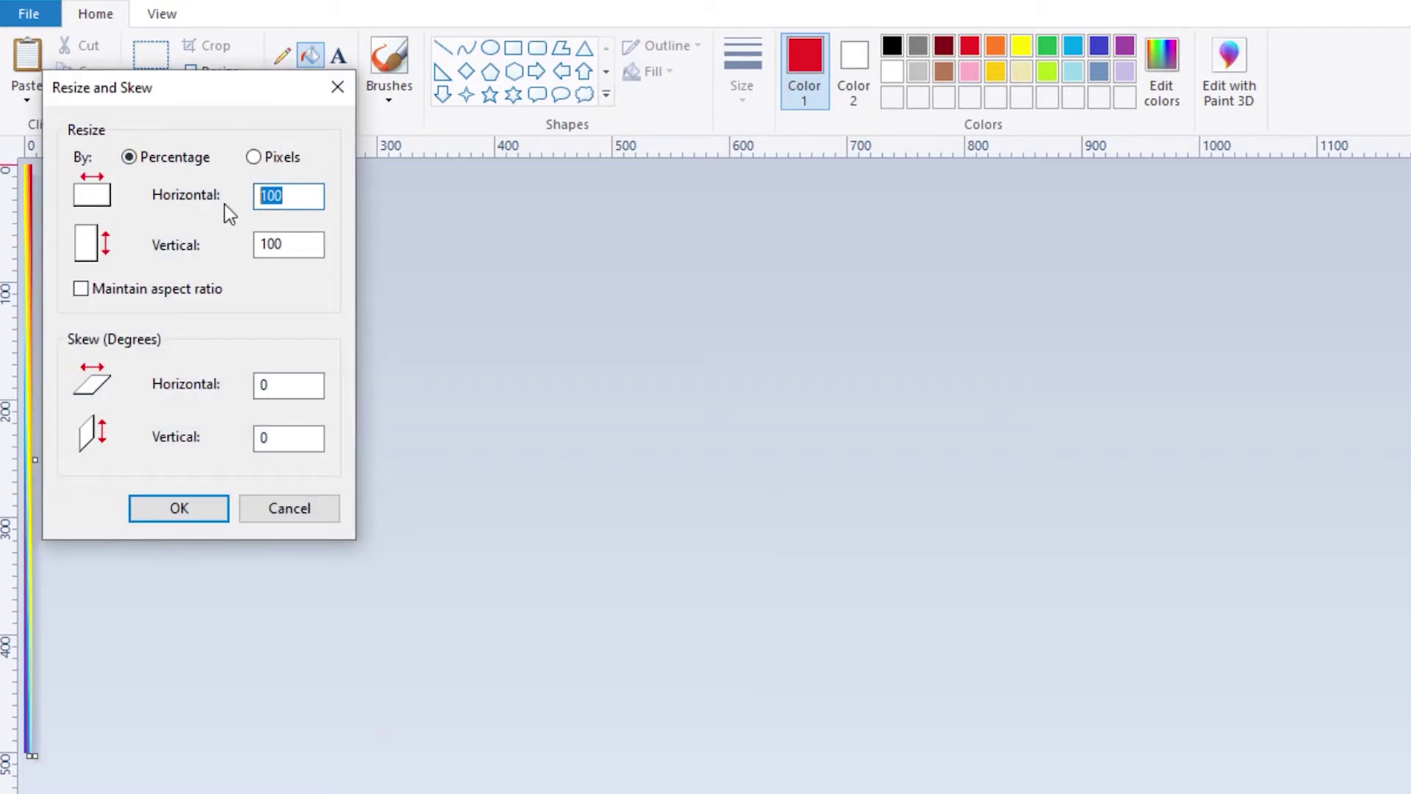
{"action": "type", "text": "1"}
{"action": "left_click", "coordinate": [179, 507]}
Stretch the thin color strip horizontally by 500% twice, without maintaining the aspect ratio.
{"action": "left_click", "coordinate": [215, 72]}
{"action": "left_click", "coordinate": [83, 289]}
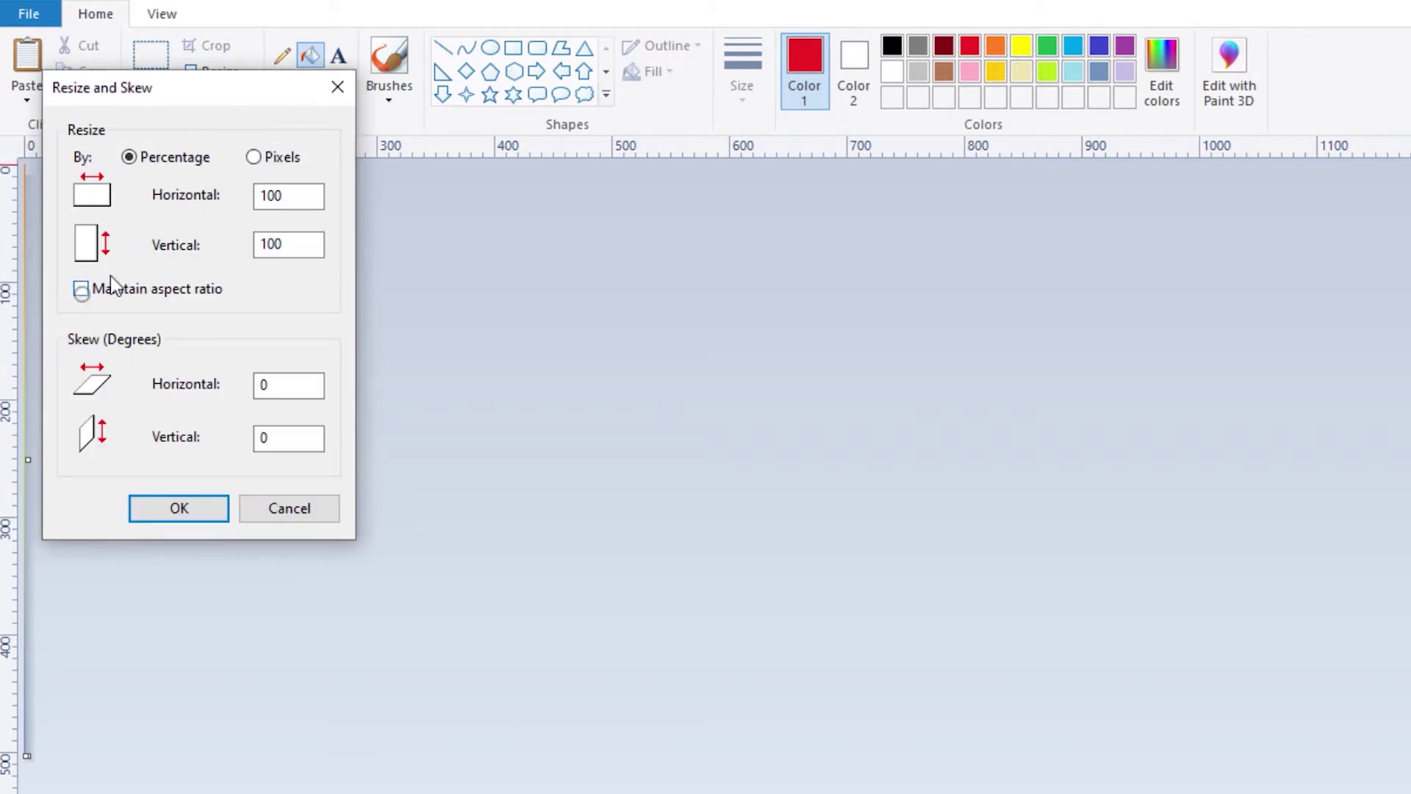
{"action": "type", "text": "500"}
{"action": "left_click", "coordinate": [180, 508]}
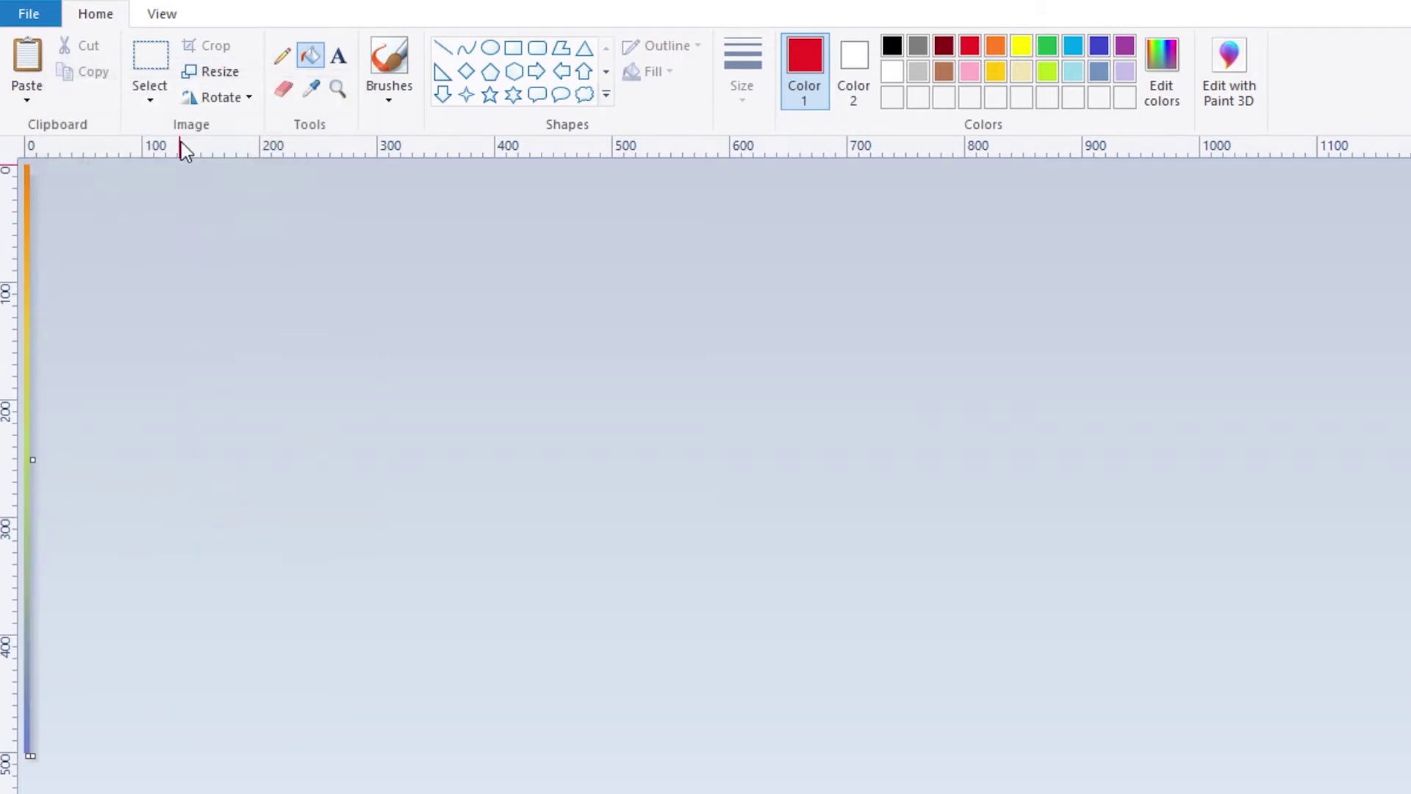
{"action": "left_click", "coordinate": [215, 71]}
{"action": "left_click", "coordinate": [98, 287]}
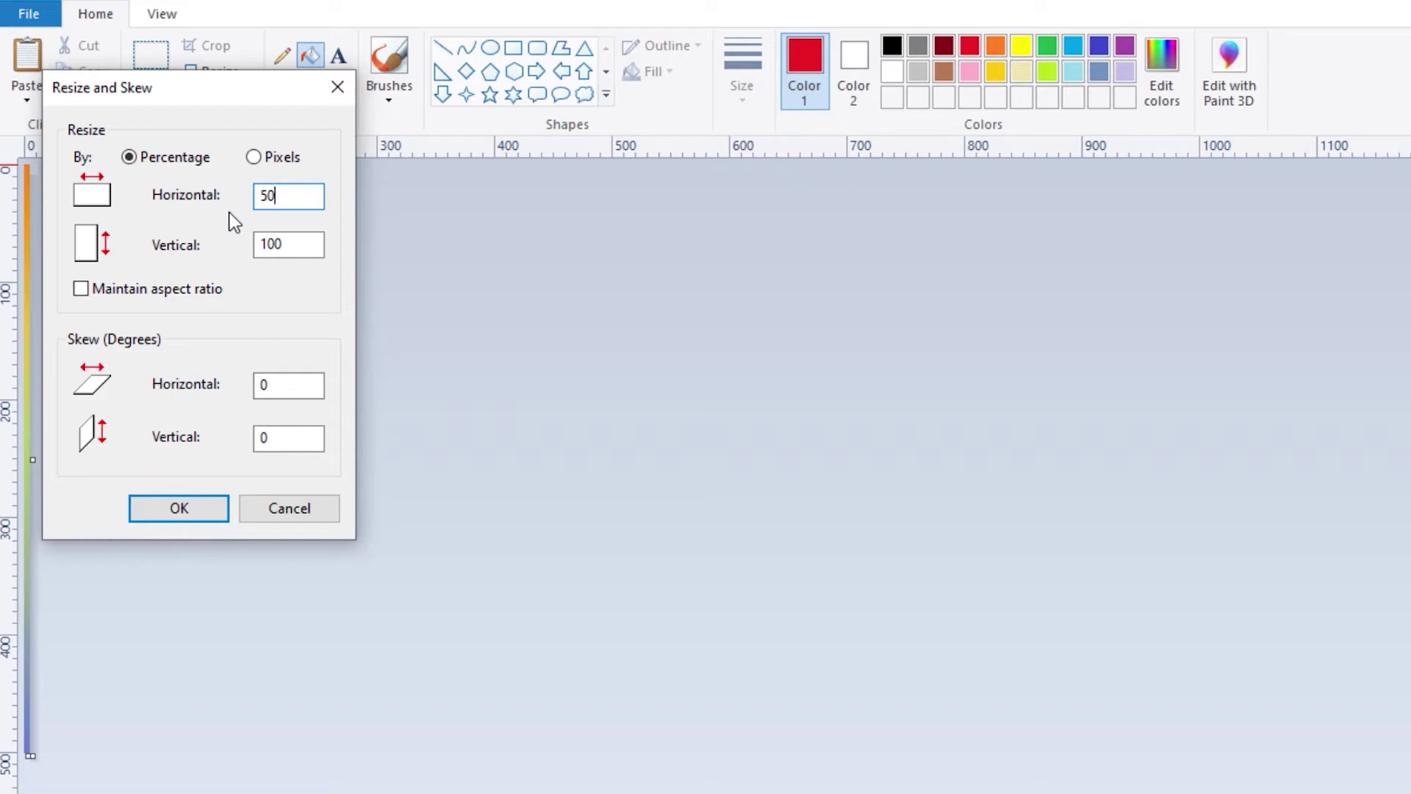
{"action": "left_click", "coordinate": [184, 506]}
Widen the gradient strip by another 500% horizontally two more times, keeping the vertical size at 100%.
{"action": "left_click", "coordinate": [210, 72]}
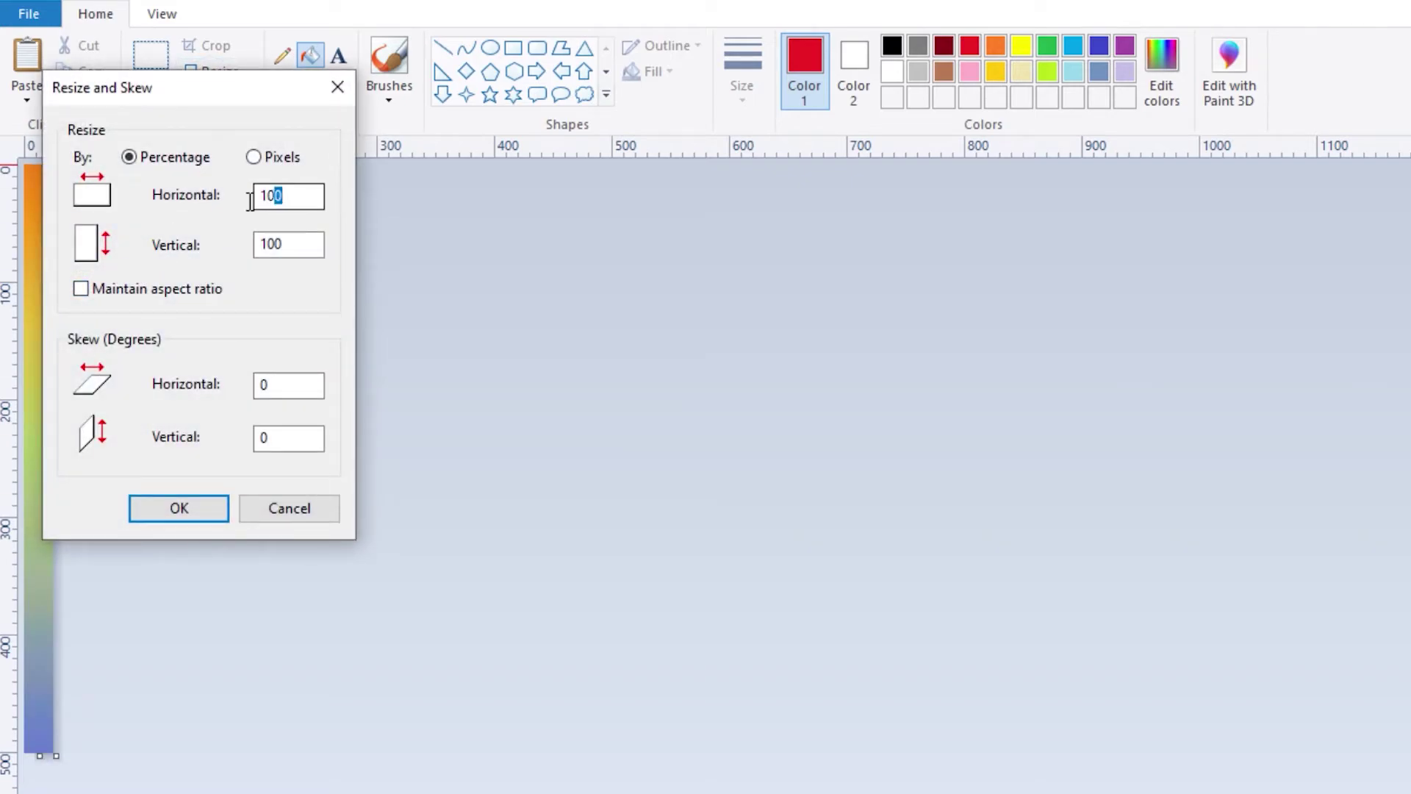
{"action": "left_click_drag", "start_coordinate": [249, 200], "coordinate": [247, 203]}
{"action": "type", "text": "5"}
{"action": "left_click", "coordinate": [215, 505]}
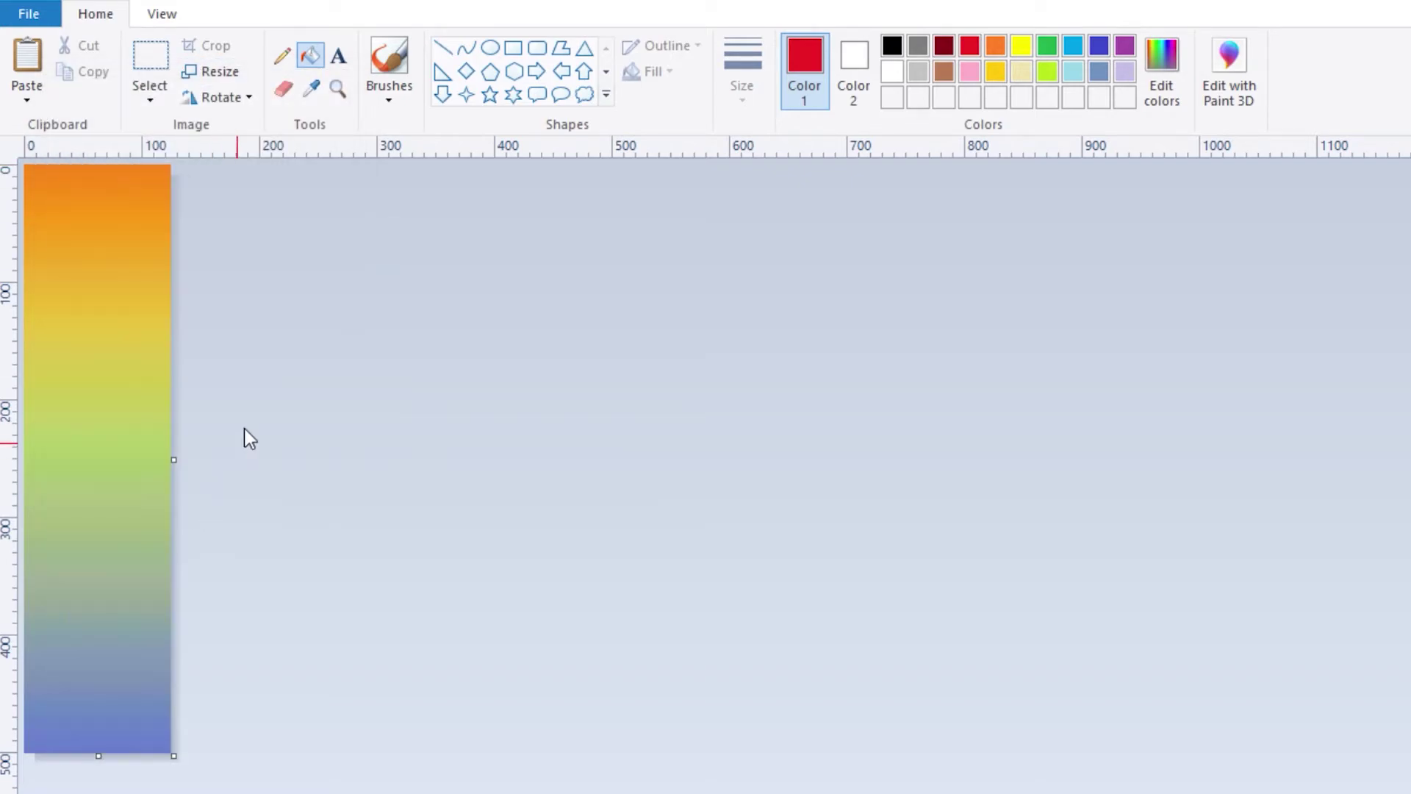
{"action": "left_click", "coordinate": [211, 70]}
{"action": "left_click", "coordinate": [81, 288]}
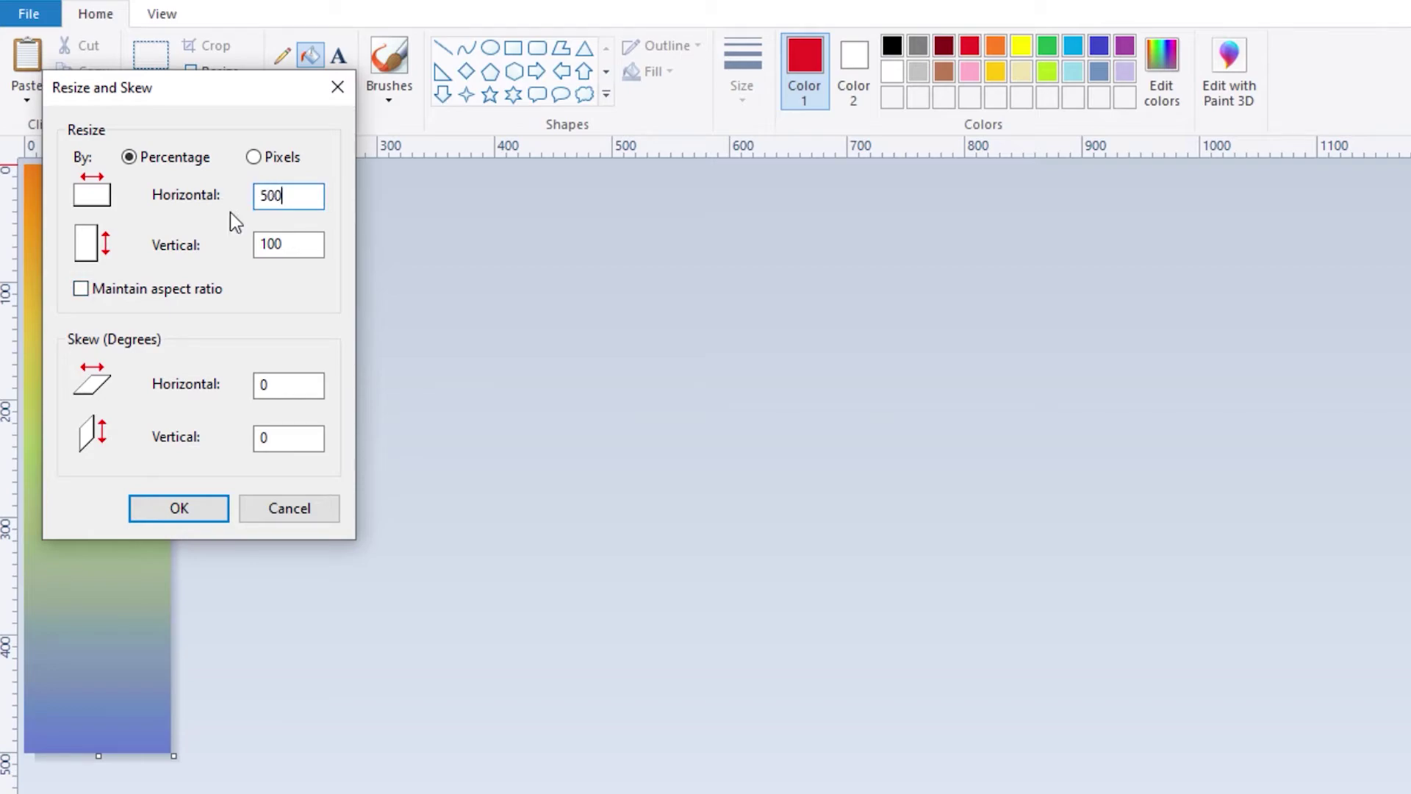
{"action": "left_click", "coordinate": [184, 506]}
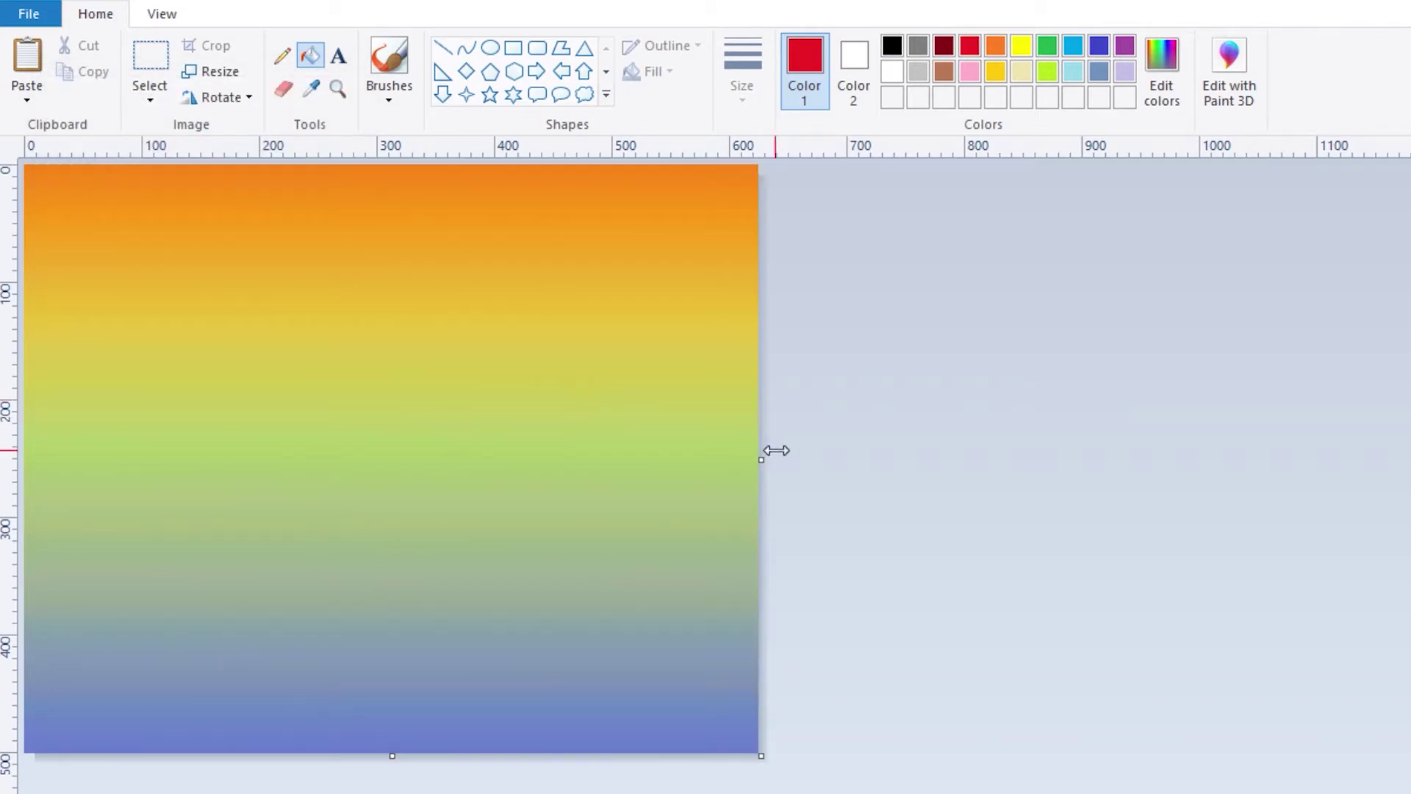
Resize the gradient background to 150% horizontally with the aspect ratio unlocked.
{"action": "left_click", "coordinate": [217, 71]}
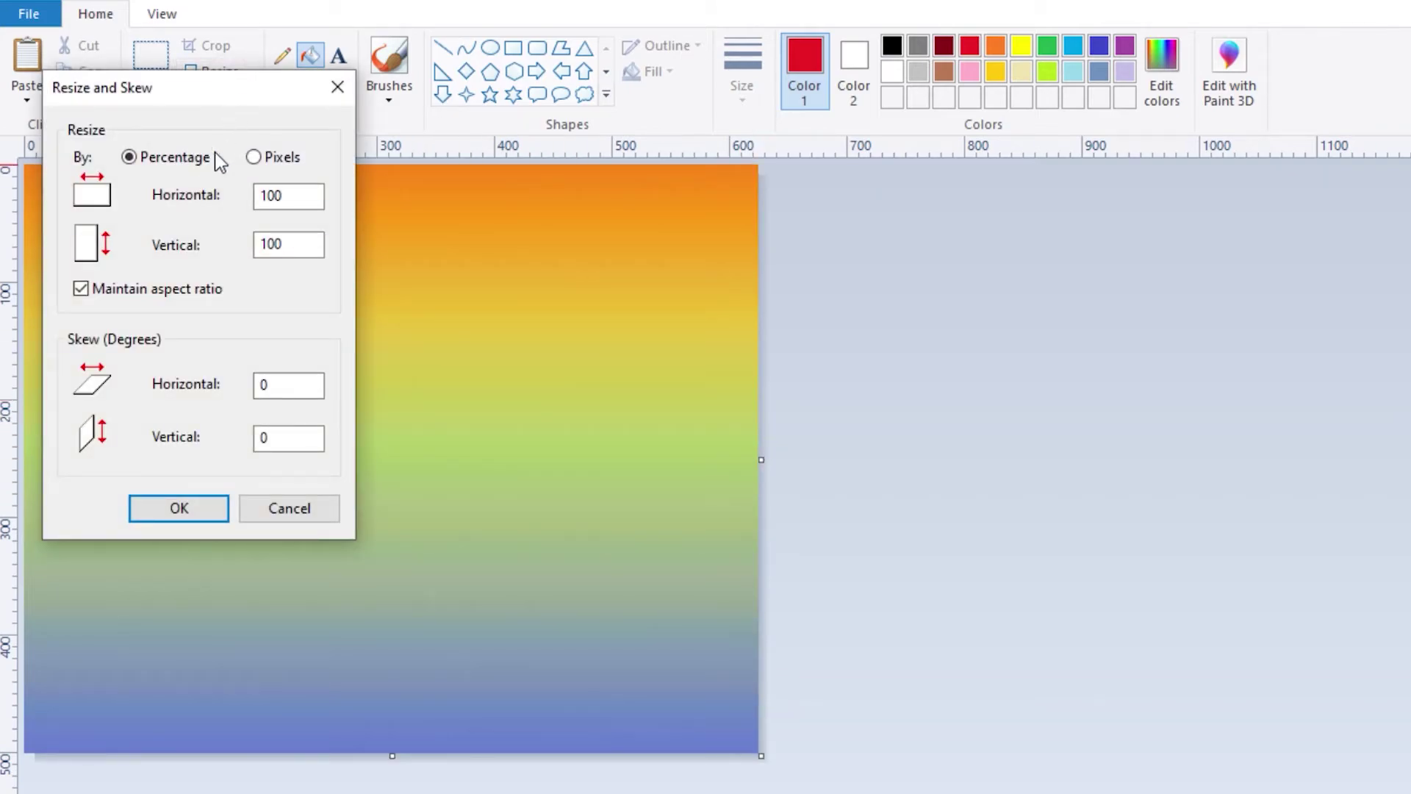
{"action": "left_click", "coordinate": [81, 288]}
{"action": "double_click", "coordinate": [293, 195]}
{"action": "type", "text": "1"}
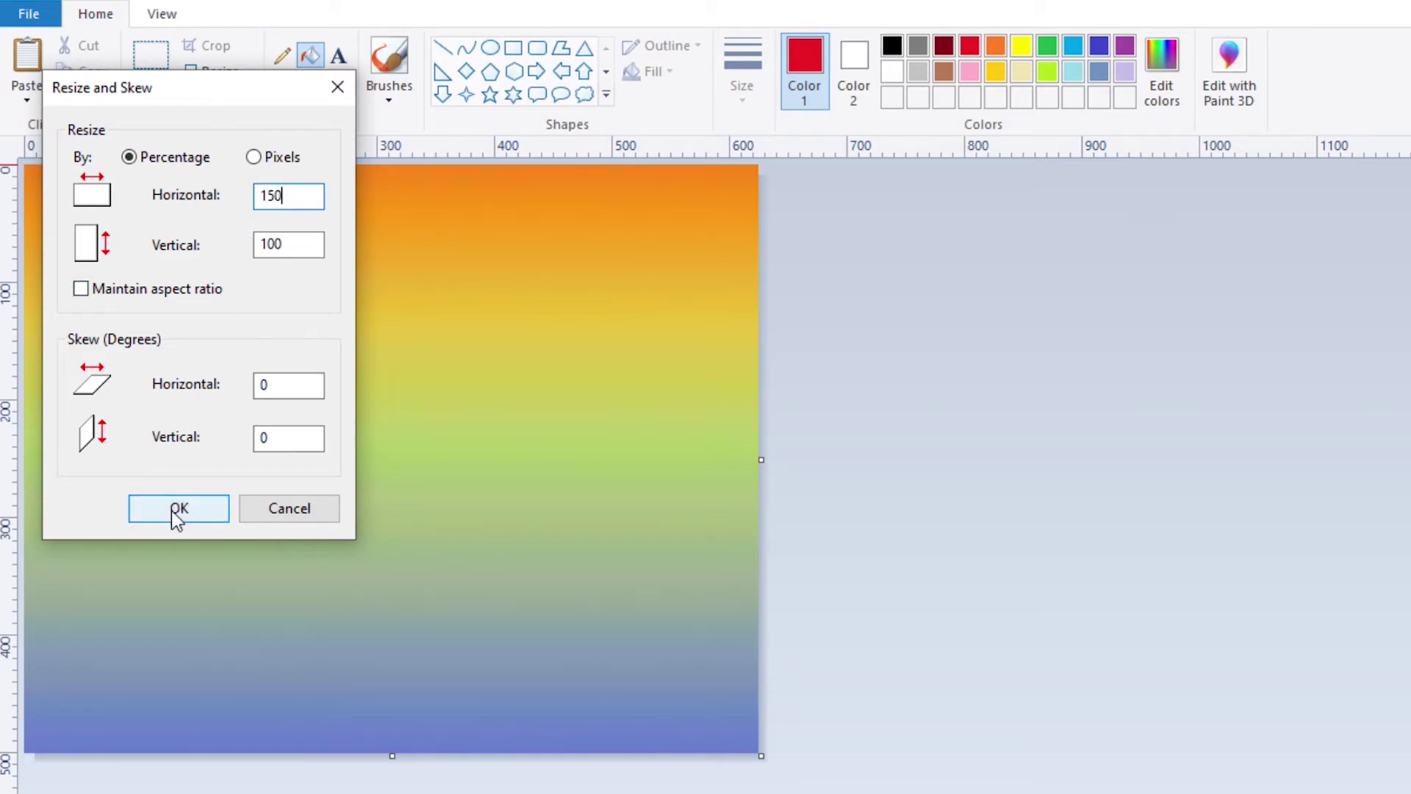
{"action": "left_click", "coordinate": [176, 508]}
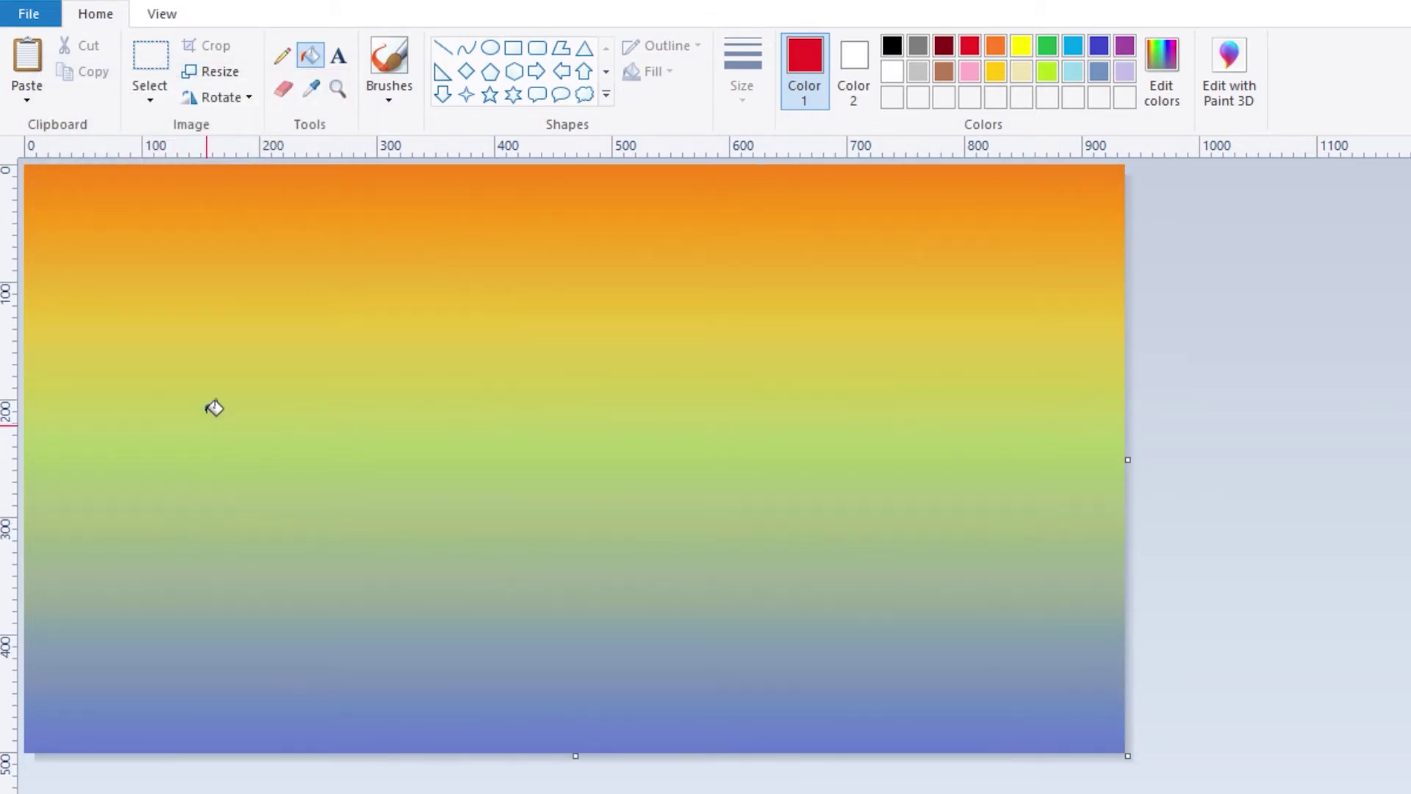
Paste the sun and silhouette artwork at the gradient's lower left and trim the canvas to about 800 px wide.
{"action": "left_click", "coordinate": [35, 62]}
{"action": "mouse_move", "coordinate": [268, 627]}
{"action": "left_mouse_down"}
{"action": "mouse_move", "coordinate": [265, 663]}
{"action": "mouse_move", "coordinate": [265, 648]}
{"action": "left_mouse_up"}
{"action": "left_click", "coordinate": [717, 773]}
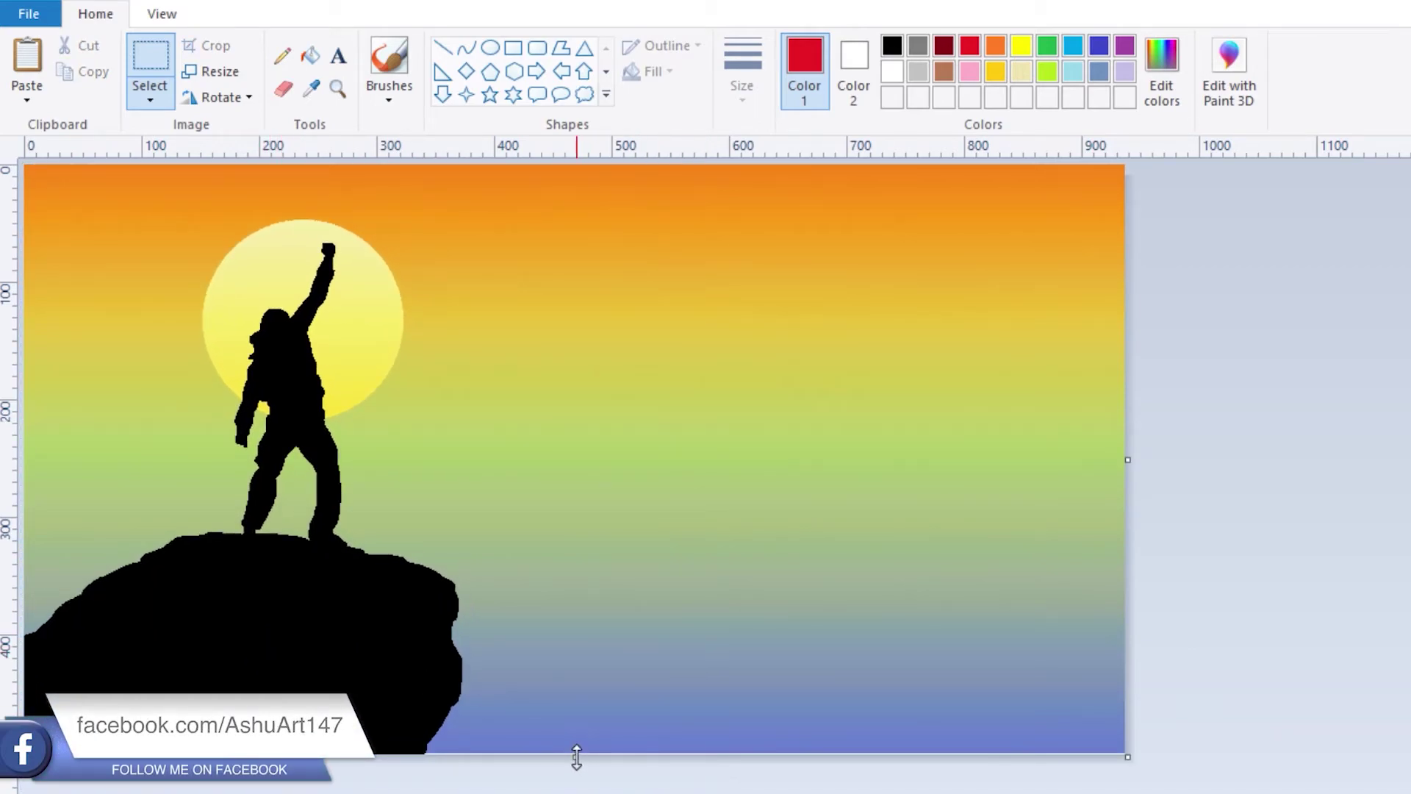
{"action": "left_click_drag", "start_coordinate": [577, 756], "coordinate": [580, 752]}
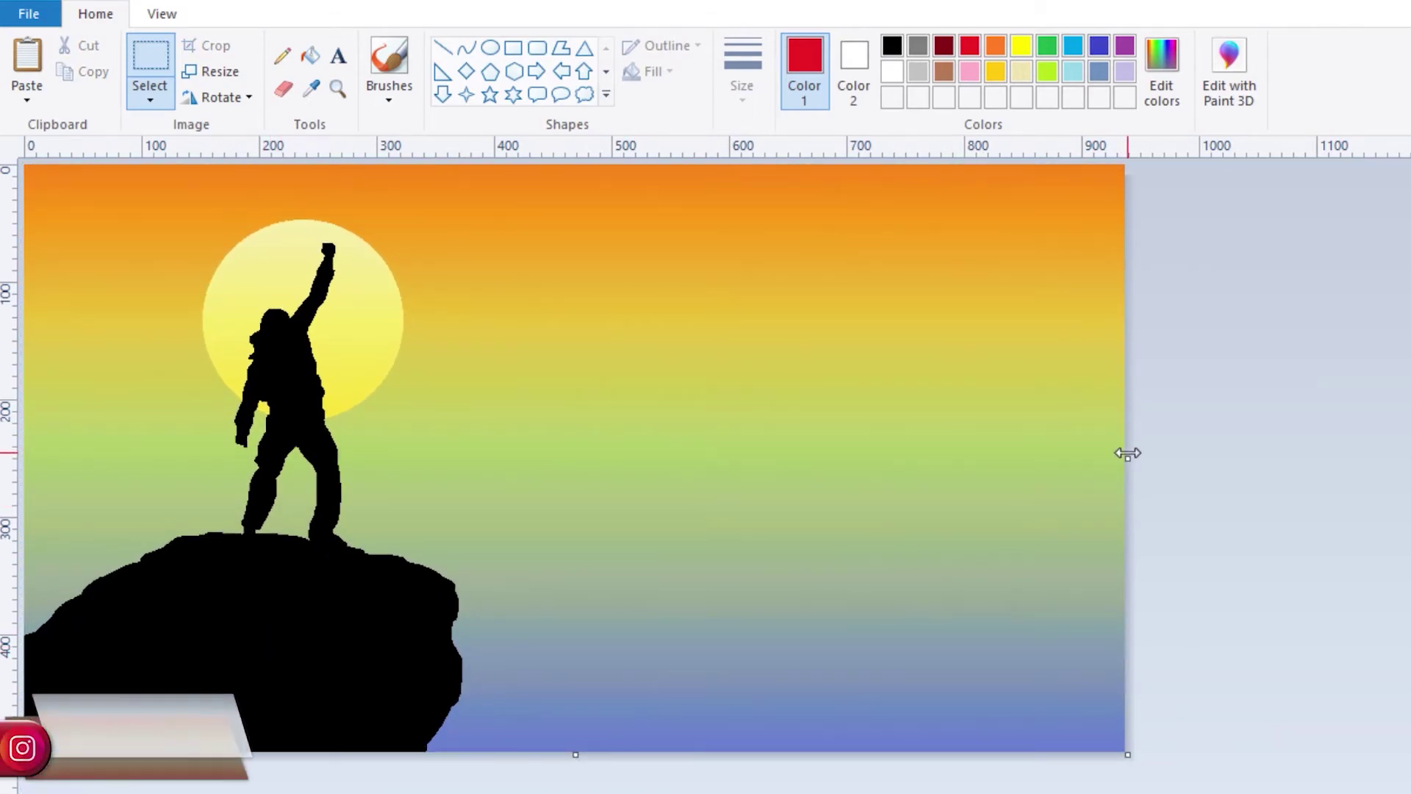
{"action": "left_click_drag", "start_coordinate": [1128, 454], "coordinate": [965, 464]}
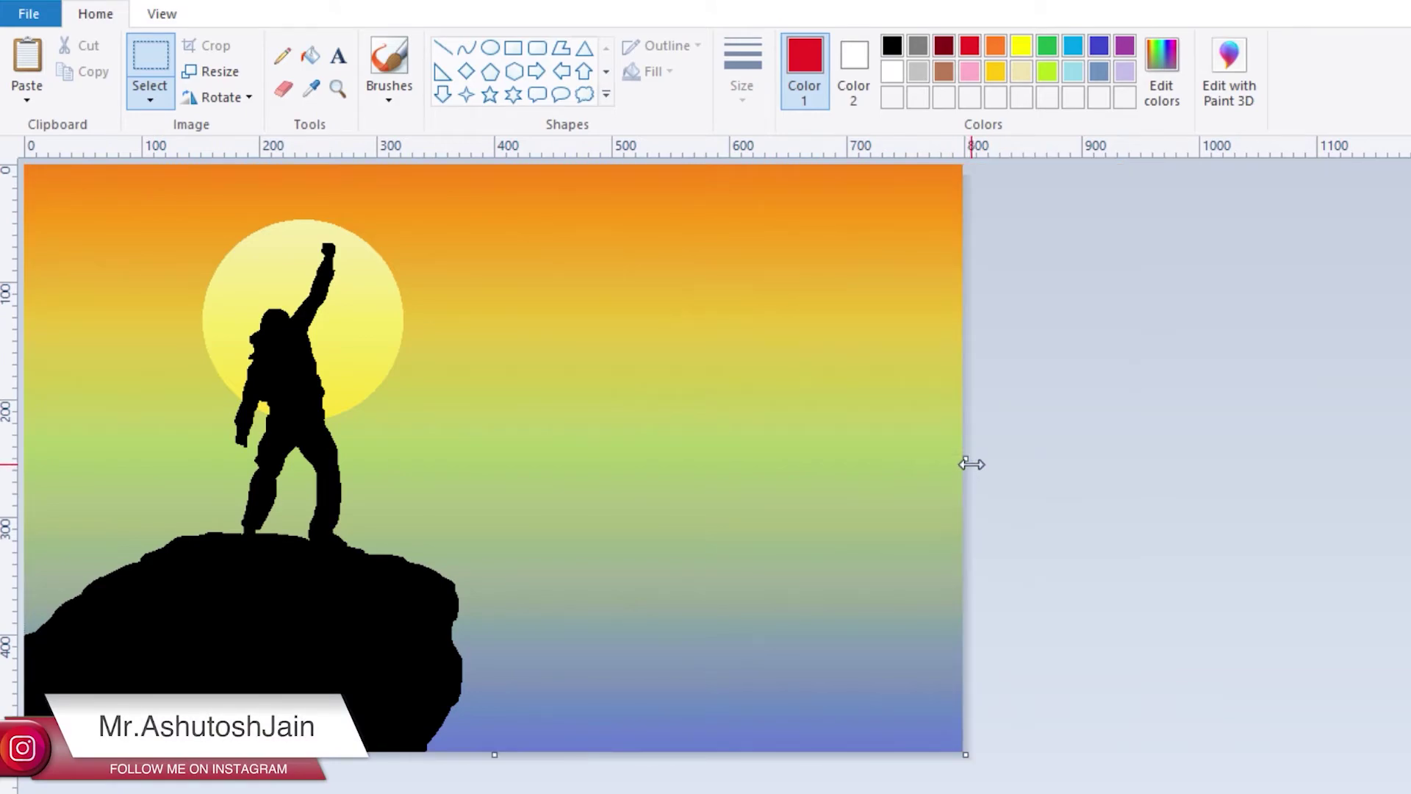
Add white two-line text beside the person reading "WINNERS NEVER QUIT," and "AND QUITTERS NEVER WIN".
{"action": "left_click", "coordinate": [336, 55]}
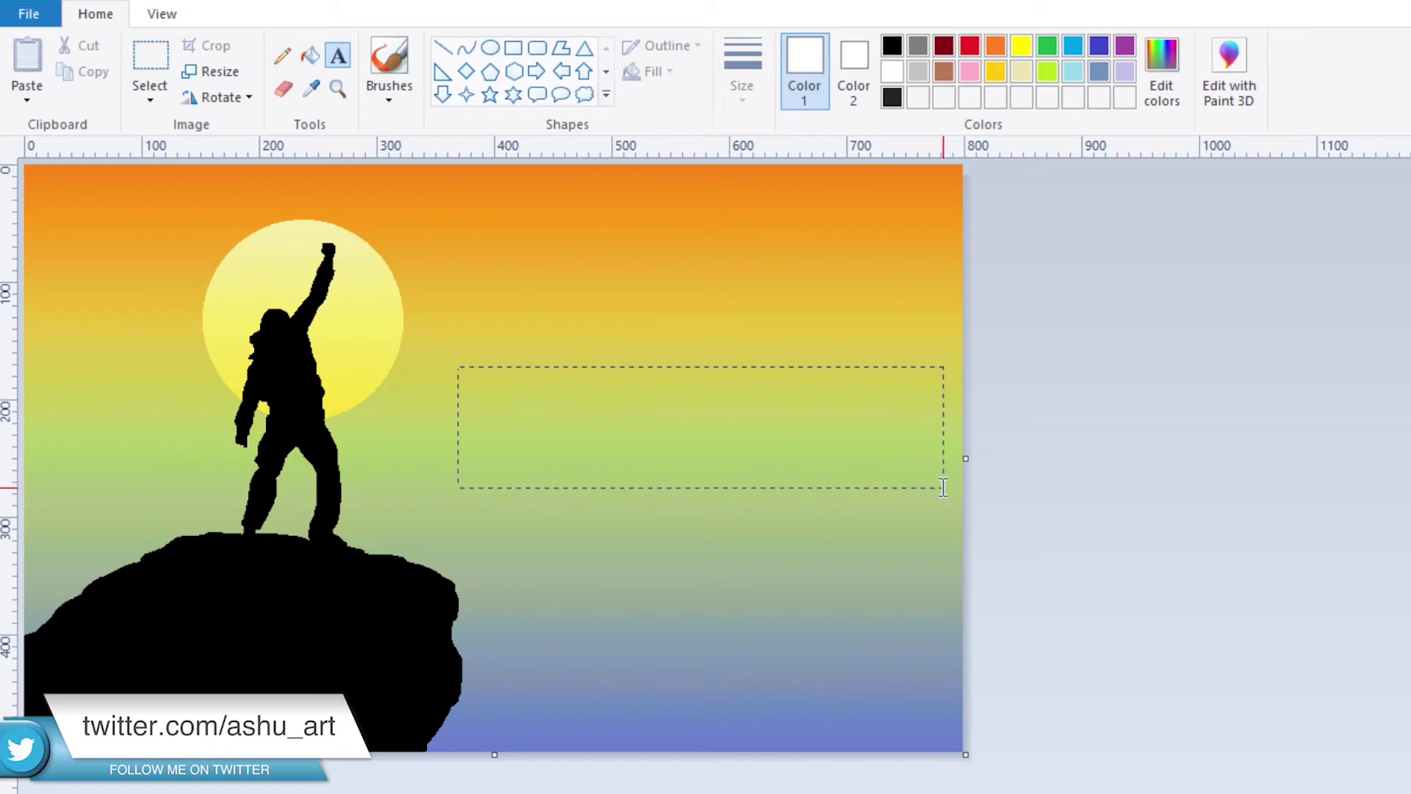
{"action": "left_click_drag", "start_coordinate": [951, 499], "coordinate": [953, 503]}
{"action": "type", "text": "WINN"}
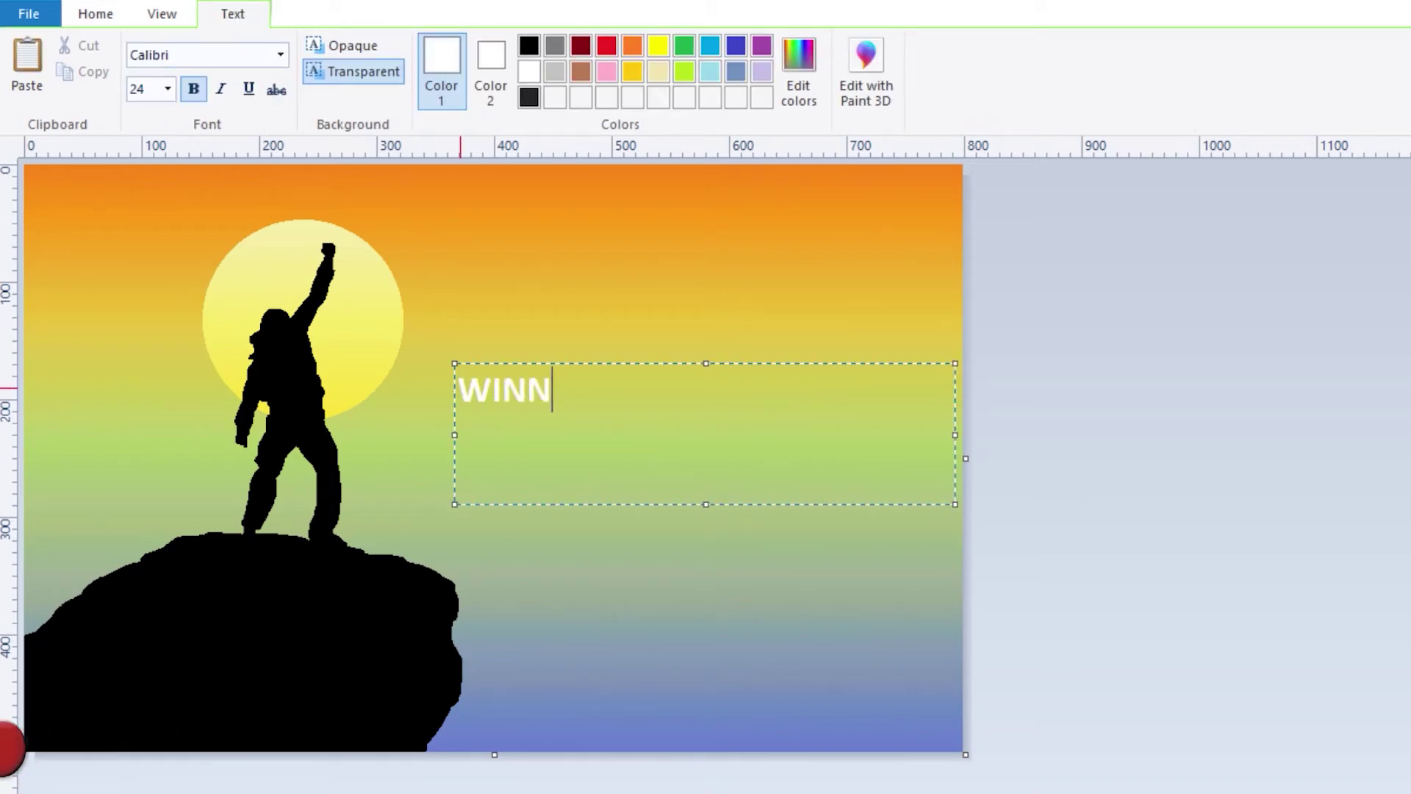
{"action": "type", "text": "ERS NEVER QUIT,"}
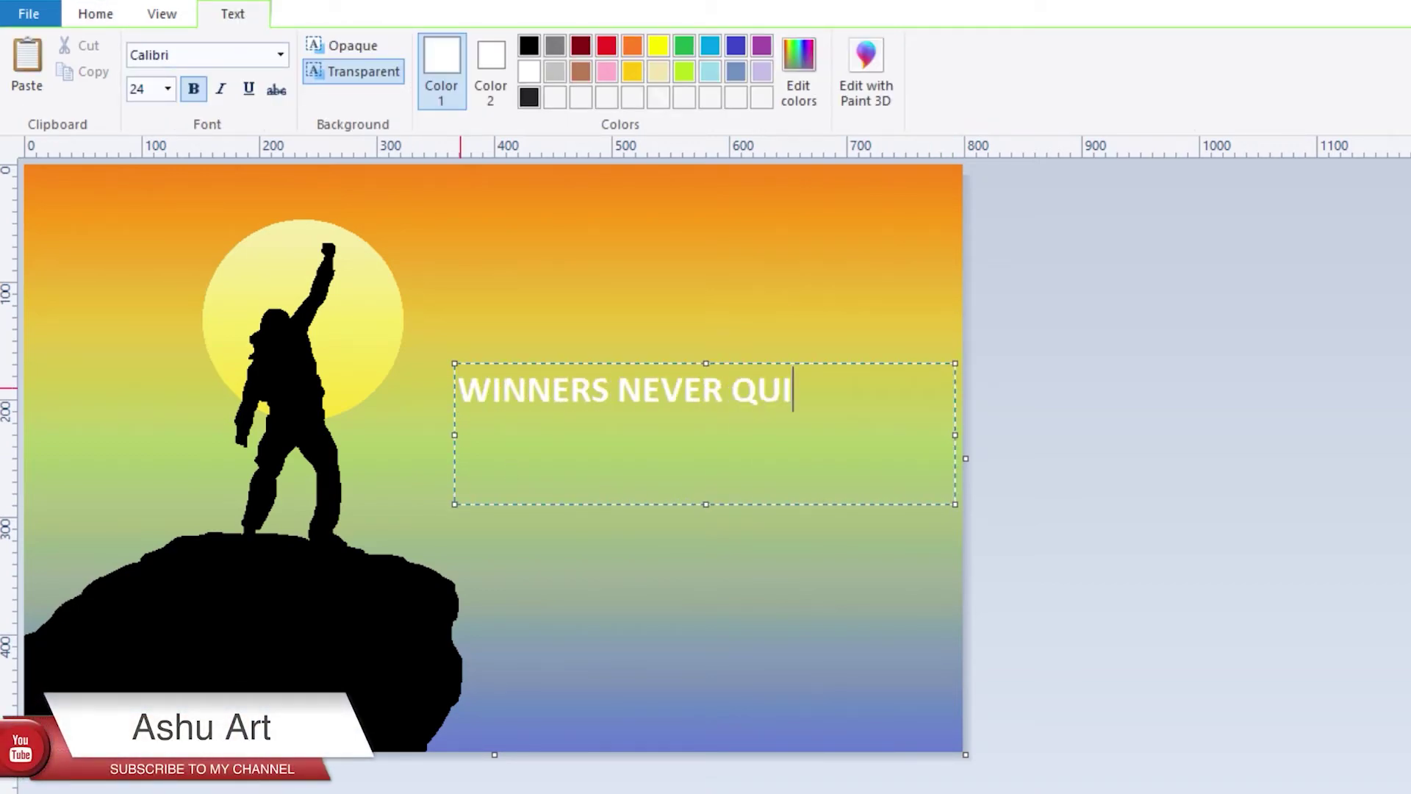
{"action": "key", "text": "Return"}
{"action": "type", "text": "AND QUIT"}
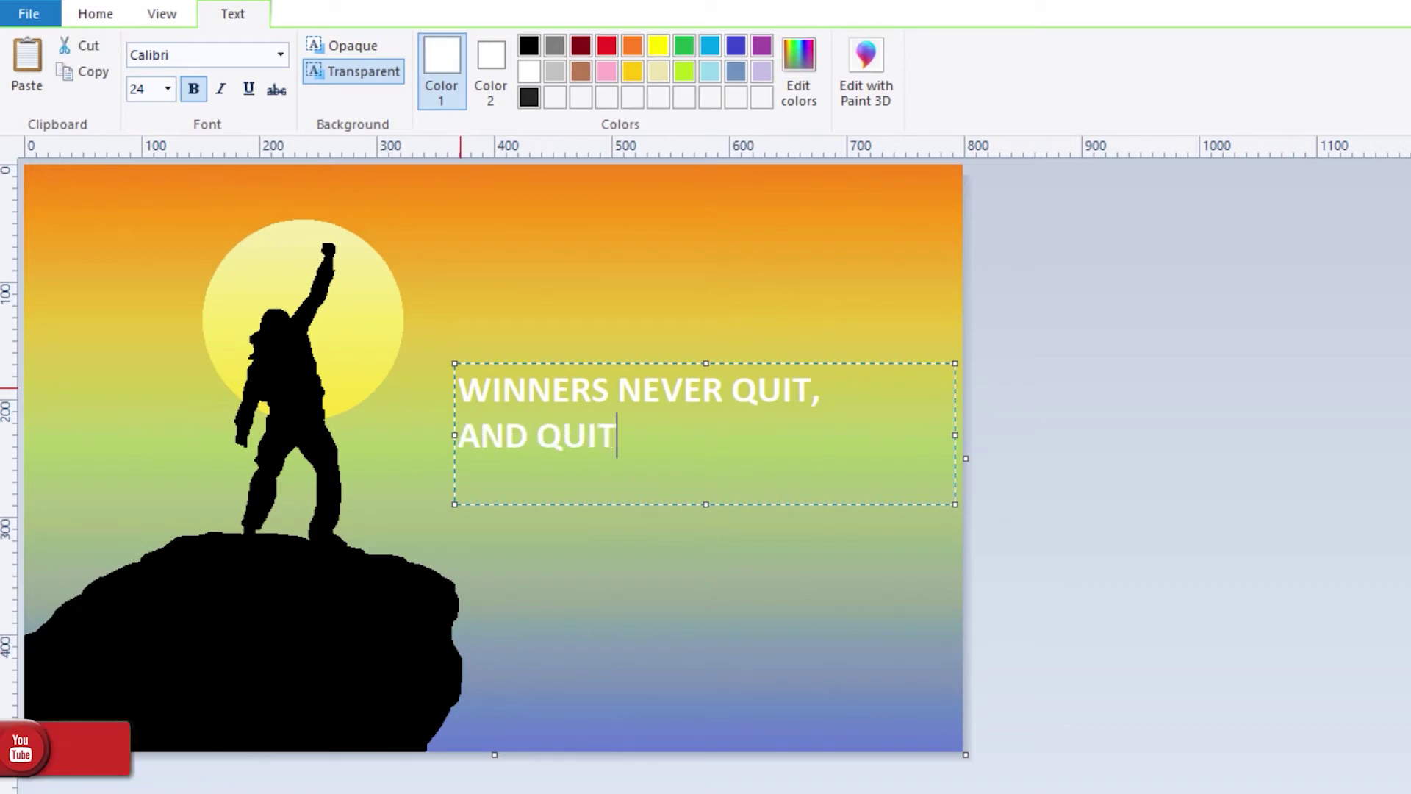
{"action": "type", "text": "TERS NEVER WIN"}
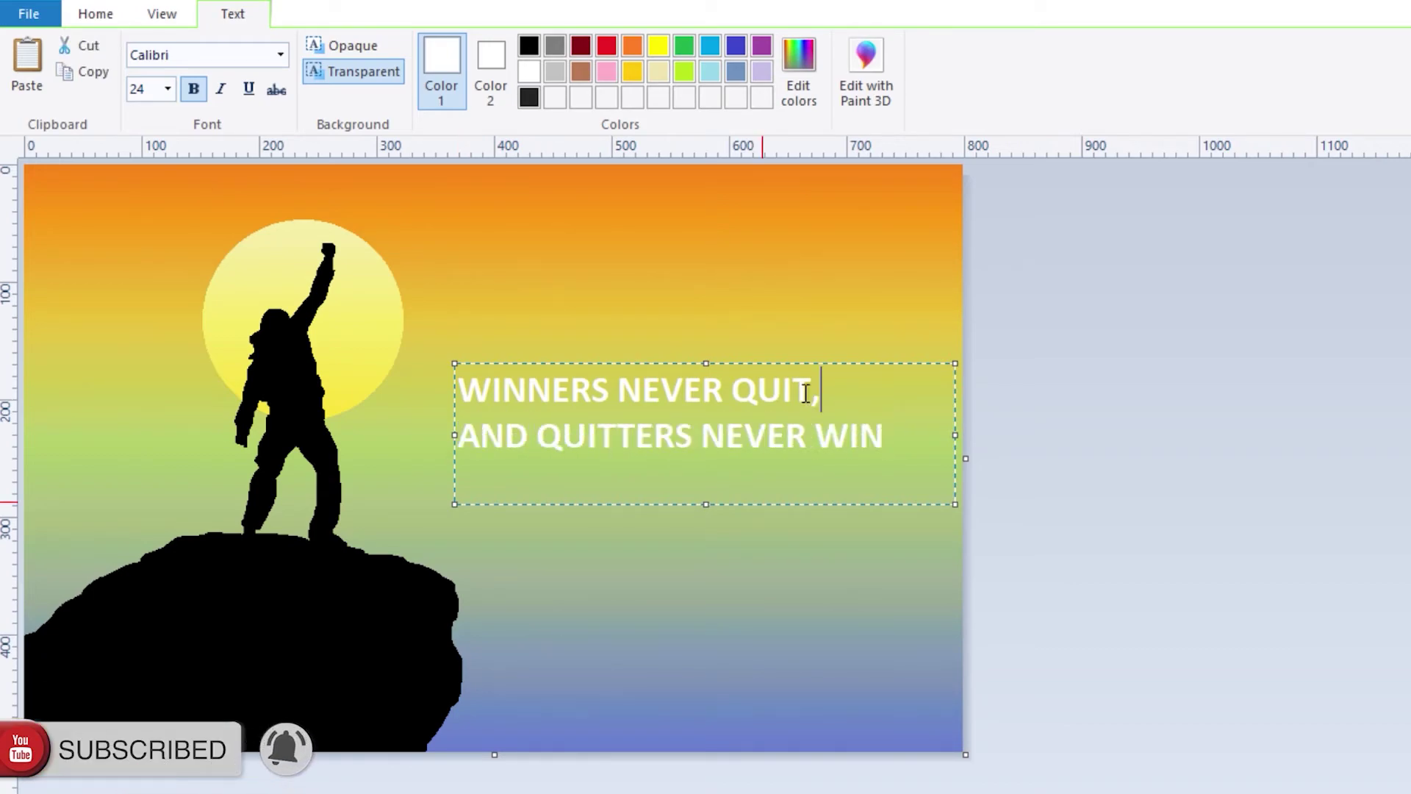
Recolour the quote line "WINNERS NEVER QUIT," with the custom near-black colour and set its font size to 28.
{"action": "left_click_drag", "start_coordinate": [817, 390], "coordinate": [576, 390]}
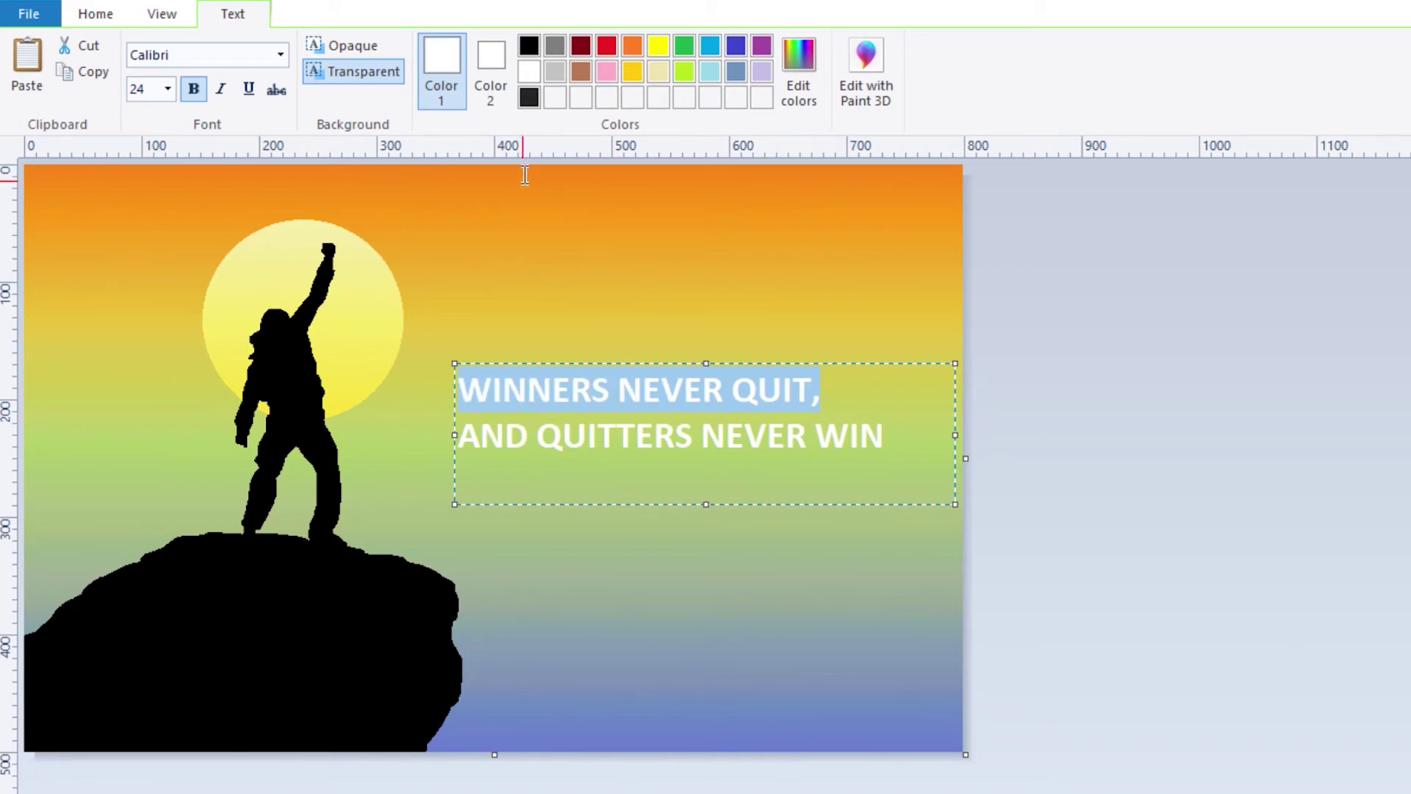
{"action": "left_click", "coordinate": [528, 99]}
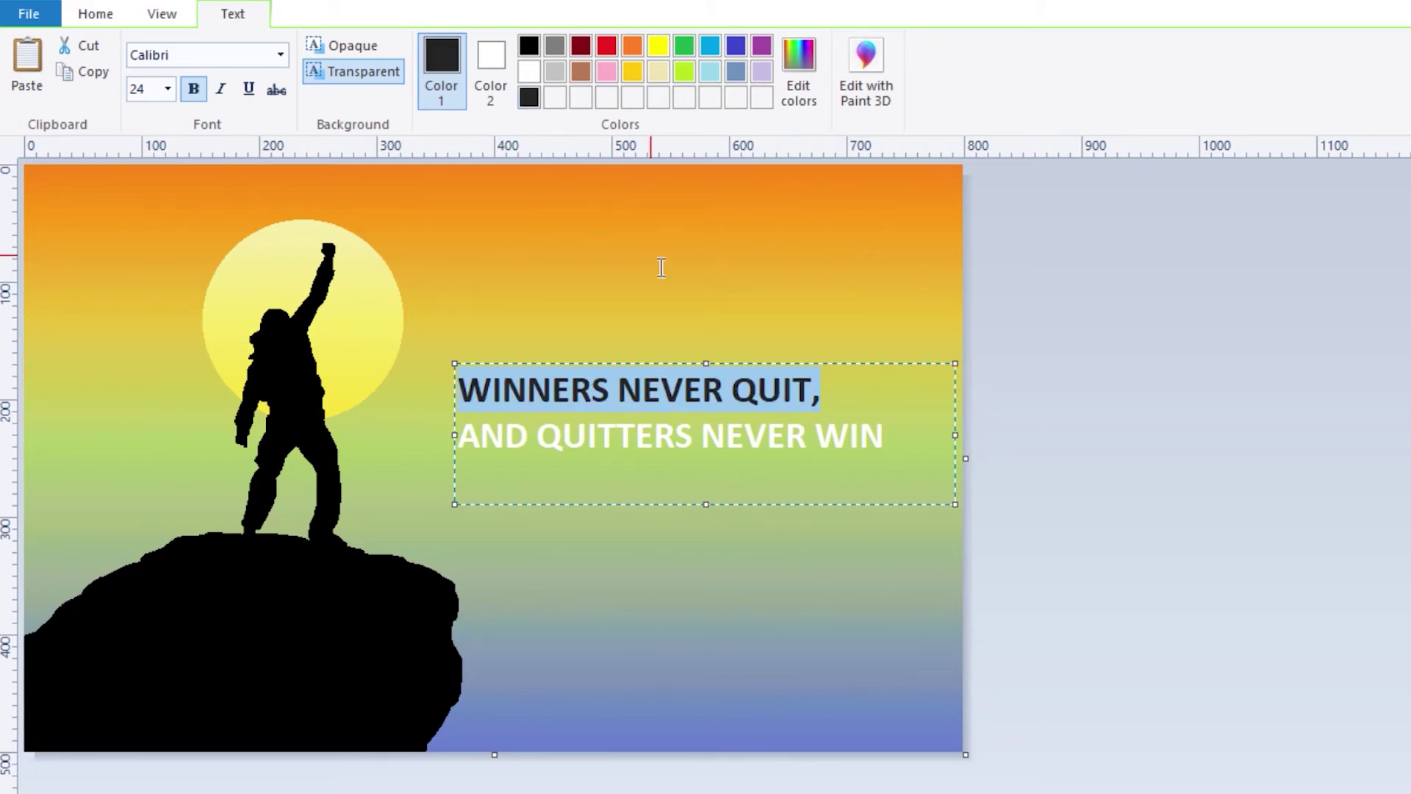
{"action": "left_click", "coordinate": [172, 93]}
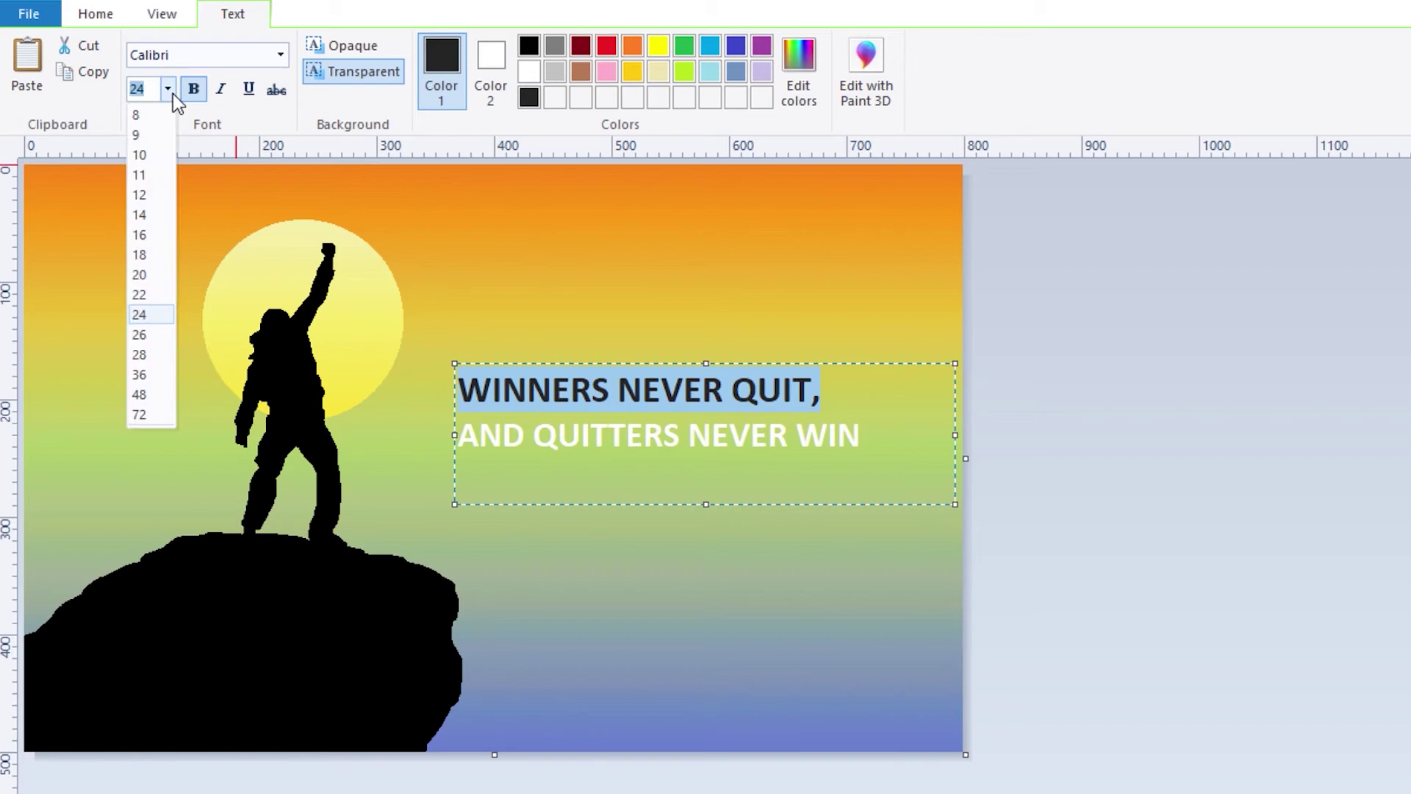
{"action": "left_click", "coordinate": [153, 353]}
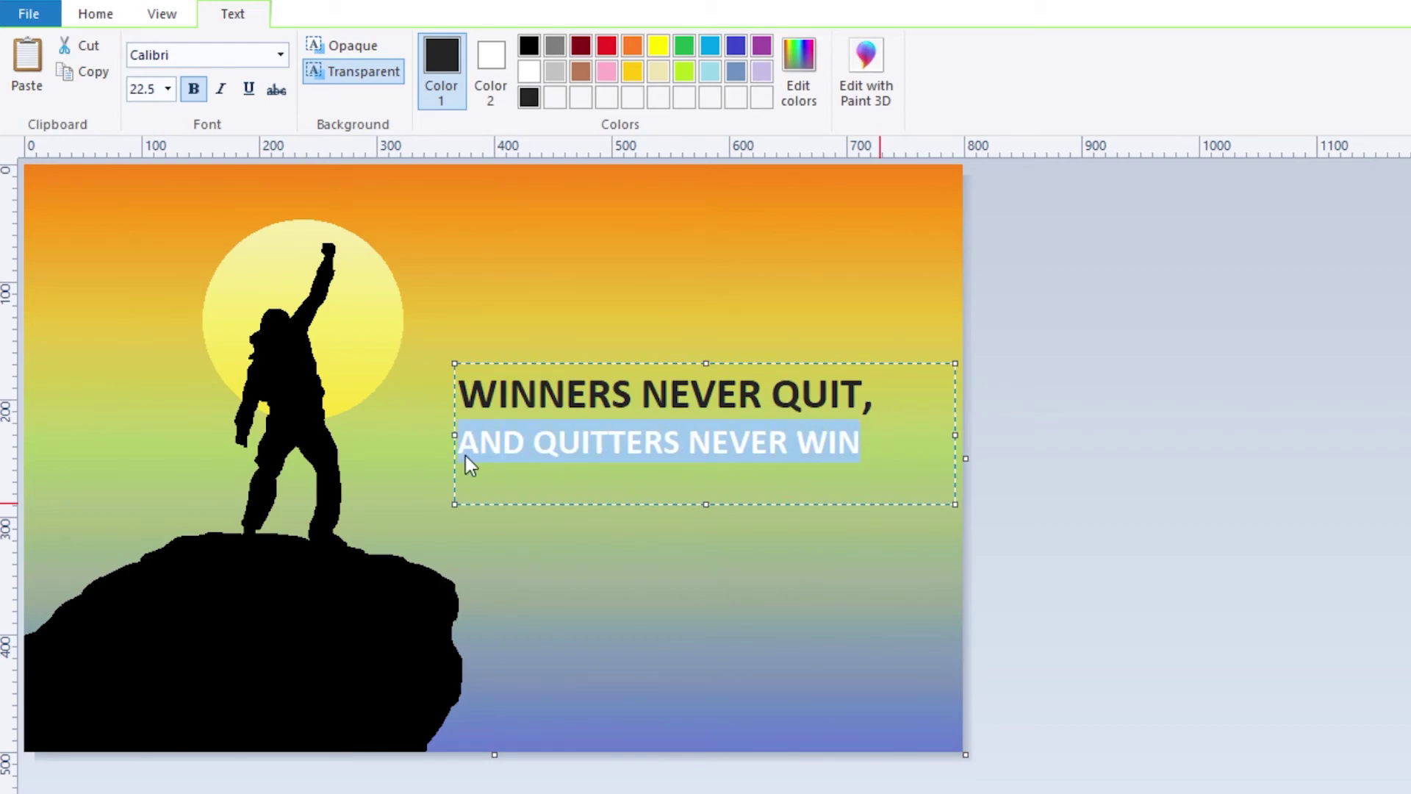
Set the second quote line's font size to 23 and change its wording to "AND QUITTERS NEVER WINS".
{"action": "left_click", "coordinate": [169, 91]}
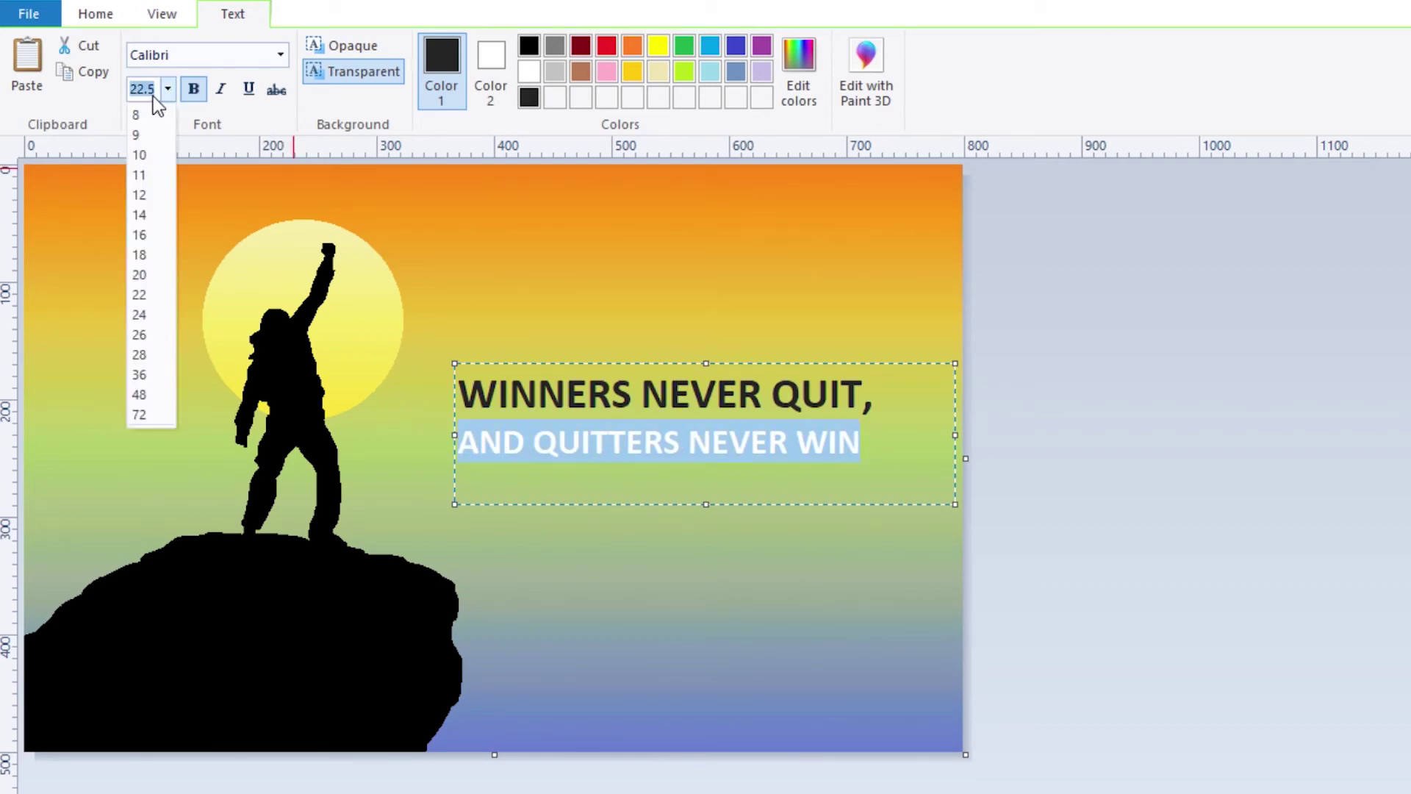
{"action": "type", "text": "23"}
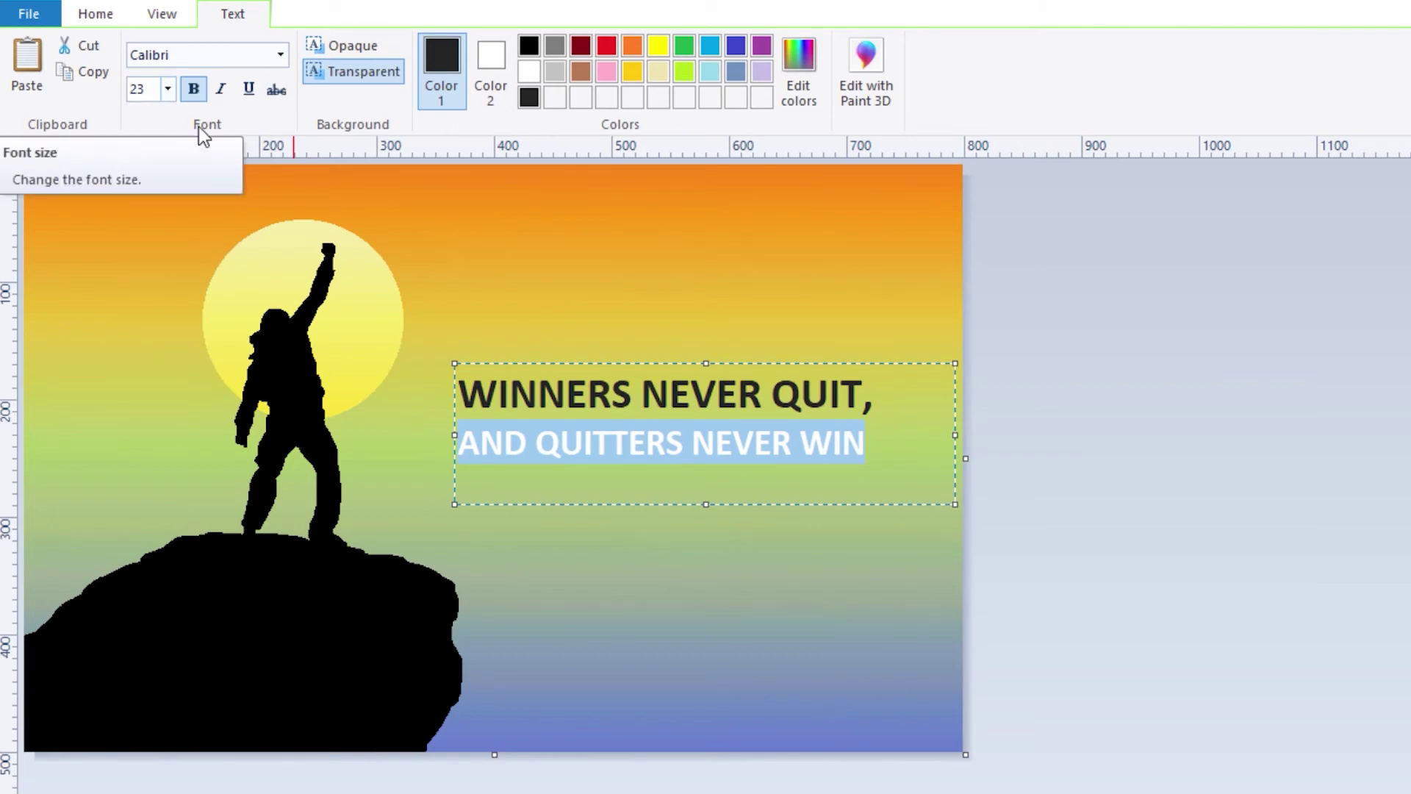
{"action": "left_click", "coordinate": [608, 447]}
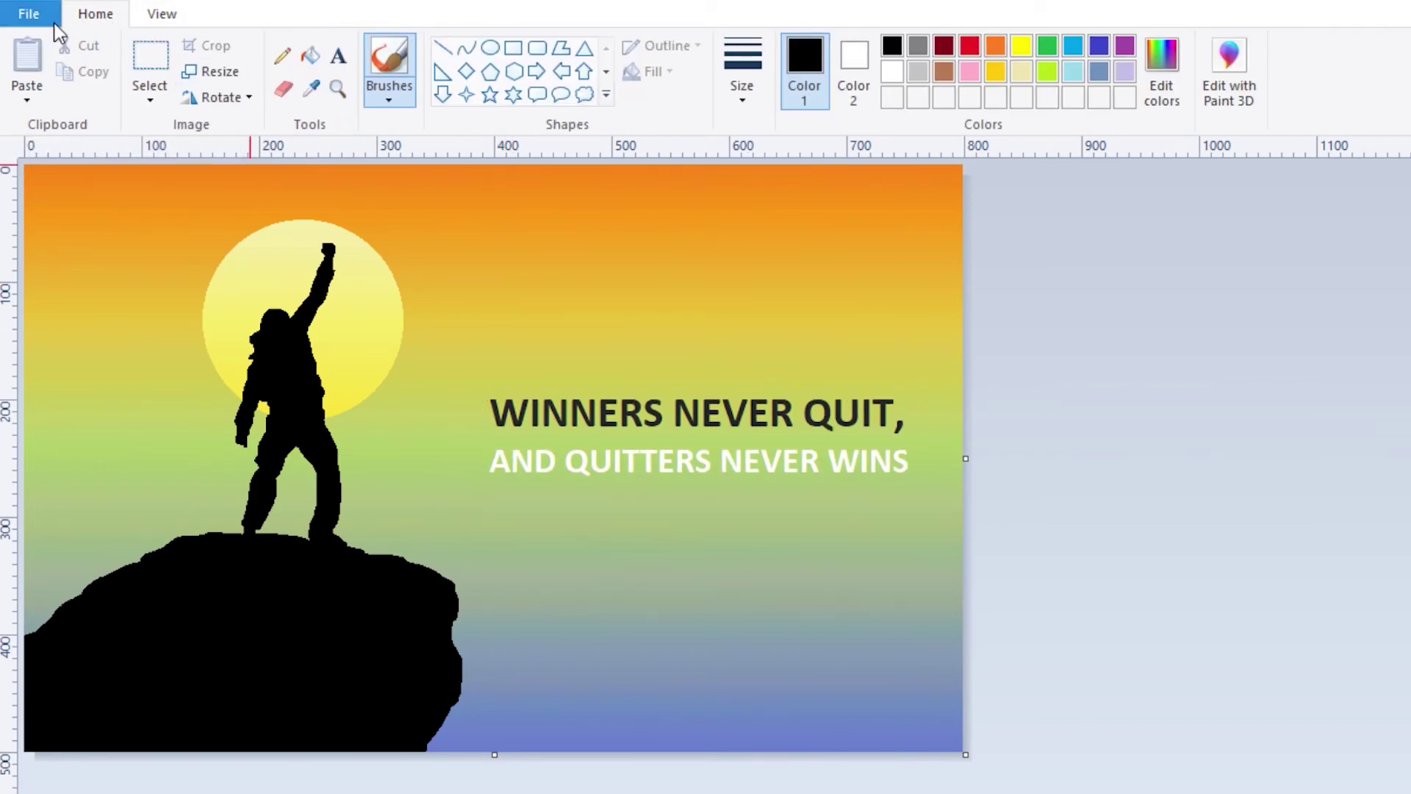
Save the finished picture as Untitled.png in the Documents folder, in PNG format.
{"action": "left_click", "coordinate": [50, 19]}
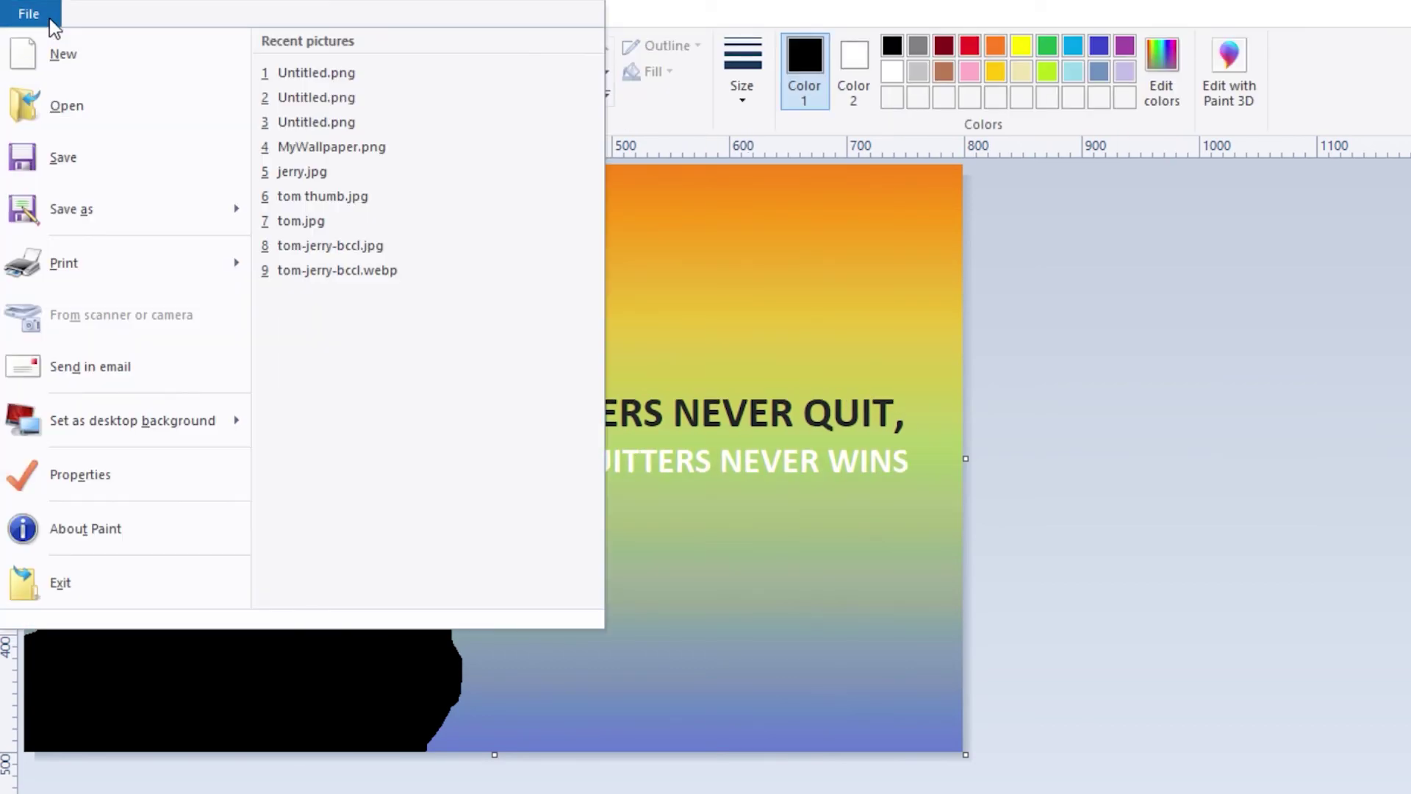
{"action": "left_click", "coordinate": [94, 210]}
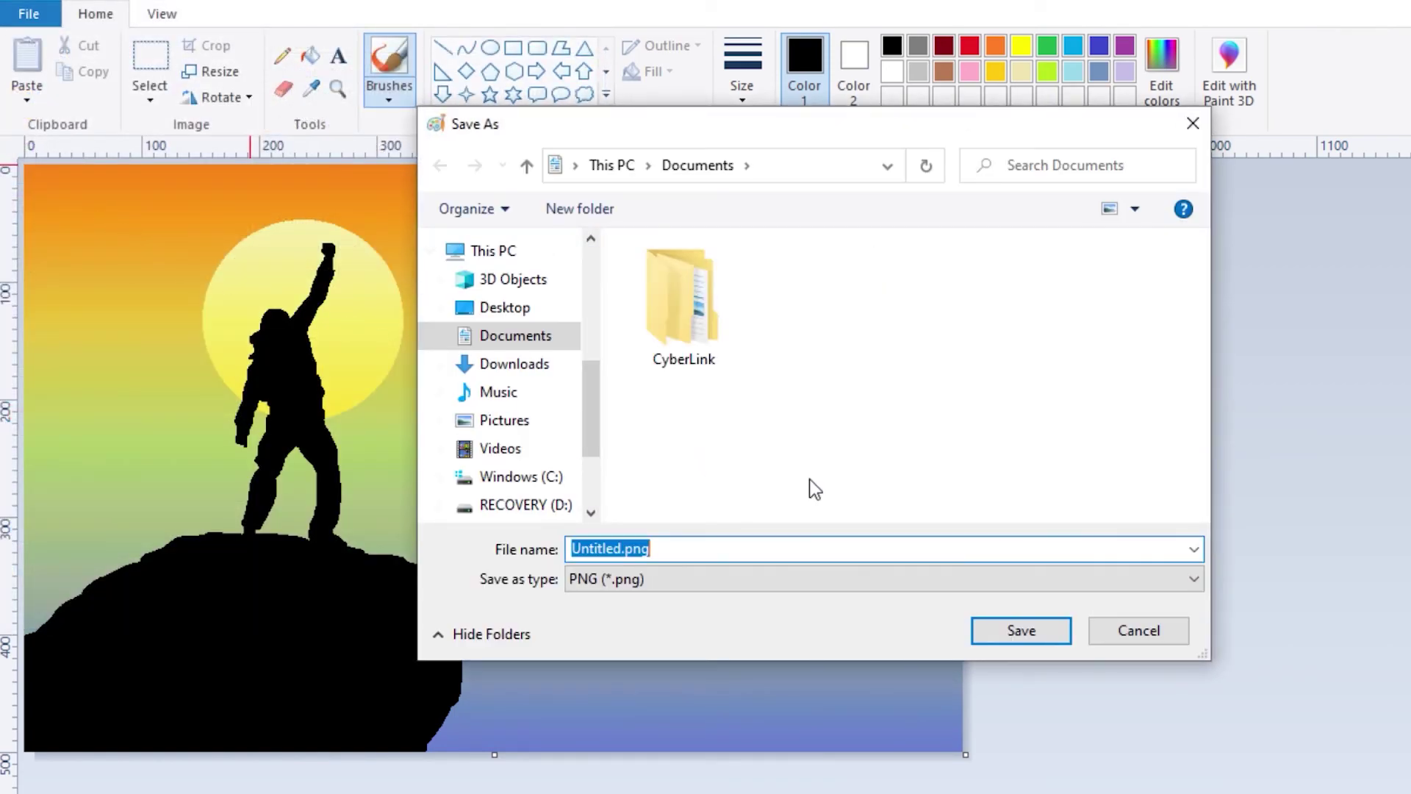
{"action": "left_click", "coordinate": [1012, 624]}
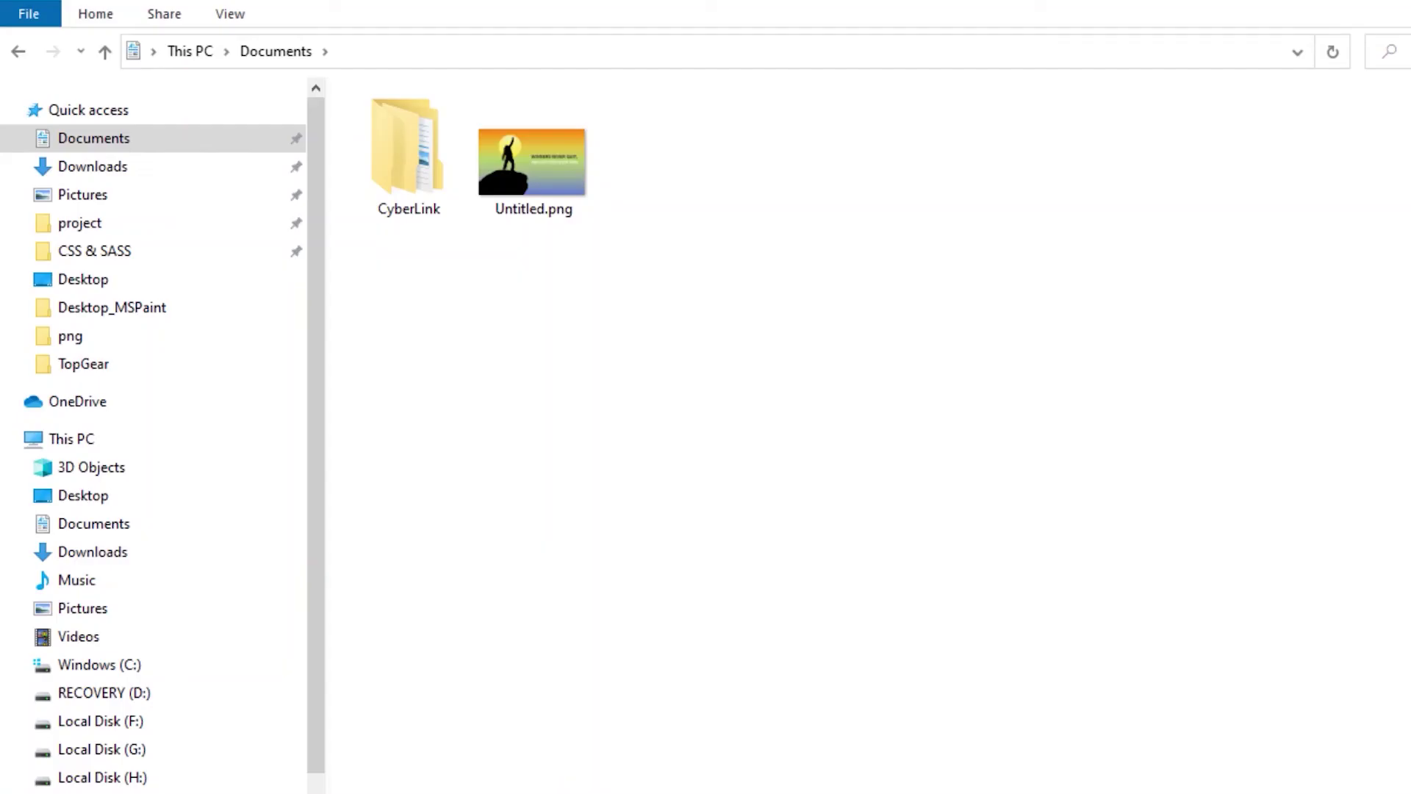
In File Explorer, set Untitled.png from the Documents folder as the desktop background.
{"action": "left_click", "coordinate": [521, 141]}
{"action": "right_click", "coordinate": [520, 138]}
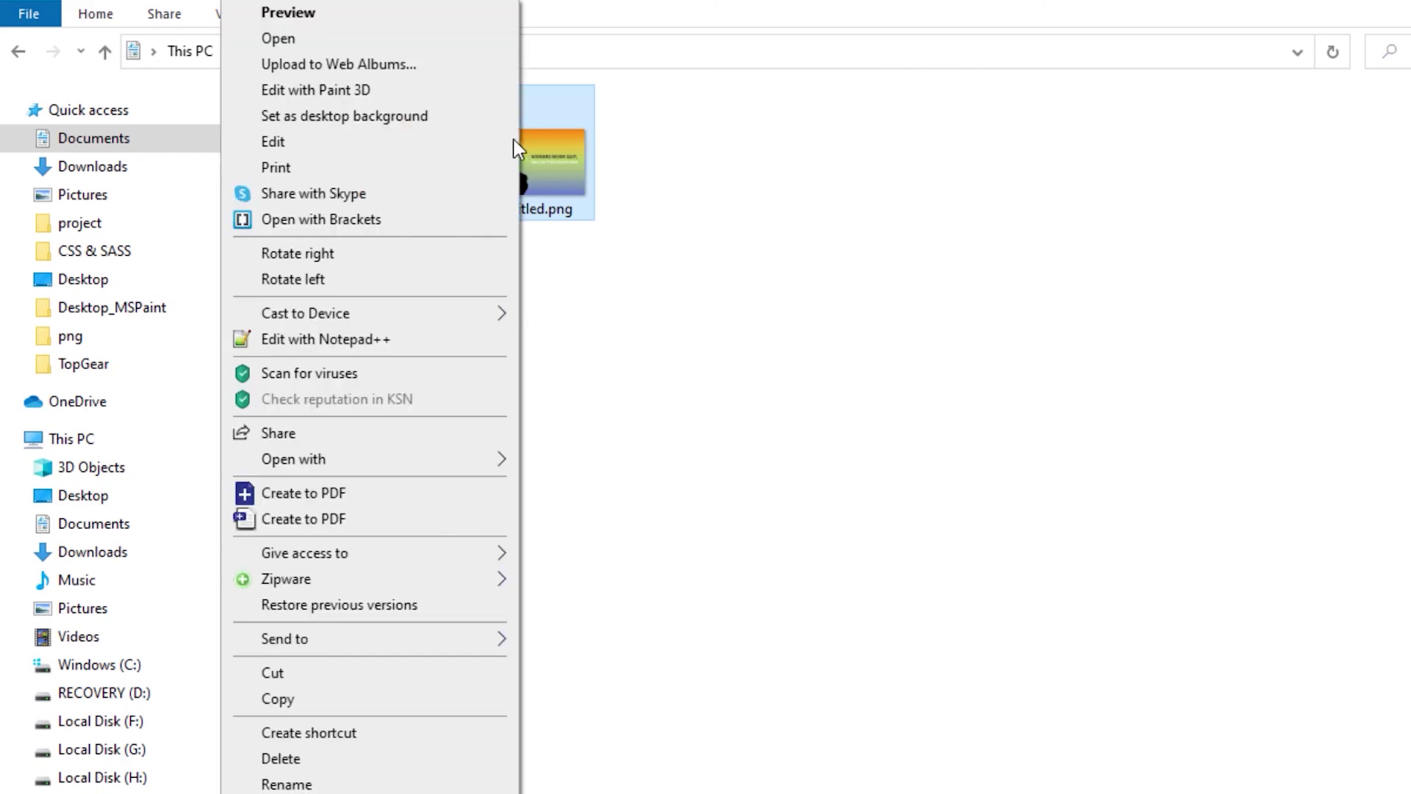
{"action": "left_click", "coordinate": [415, 116]}
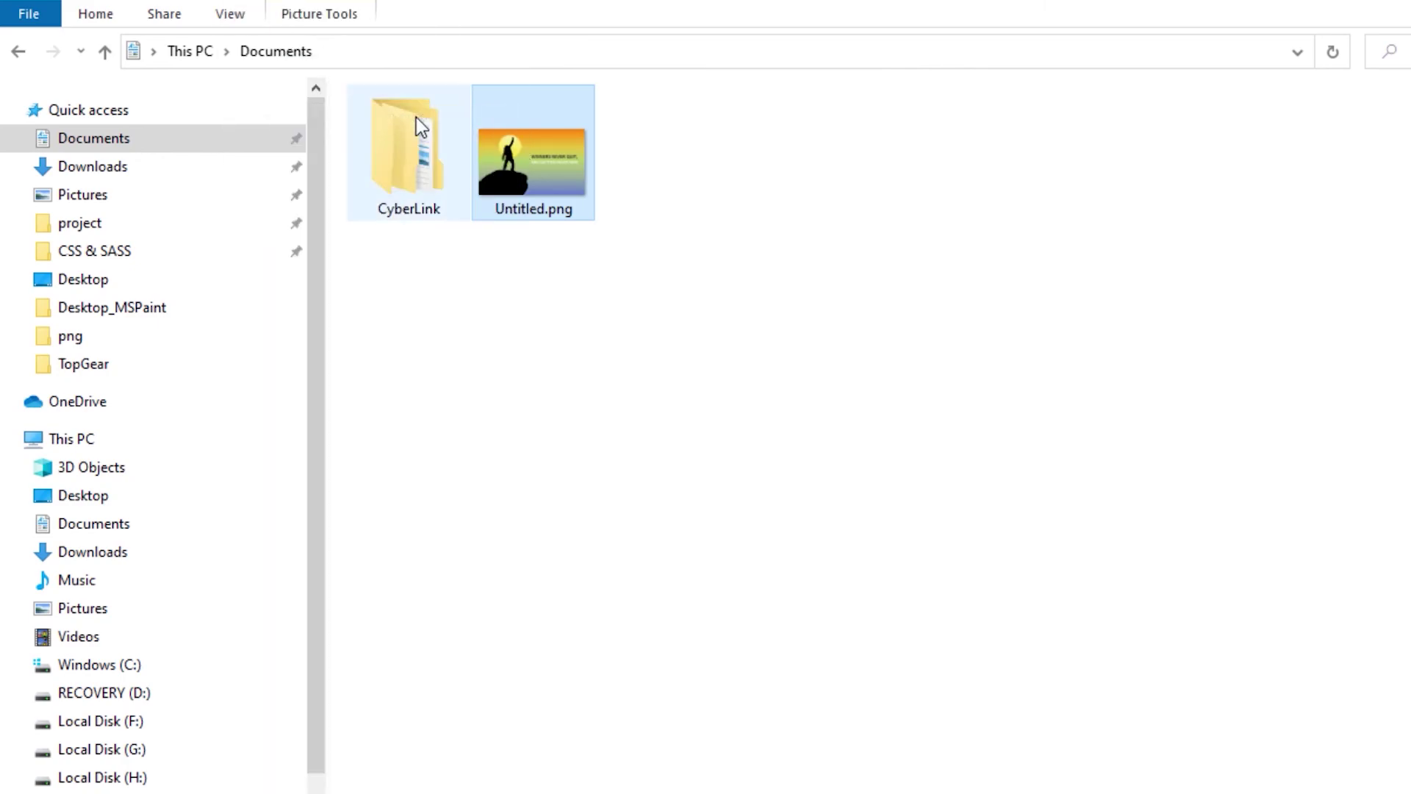